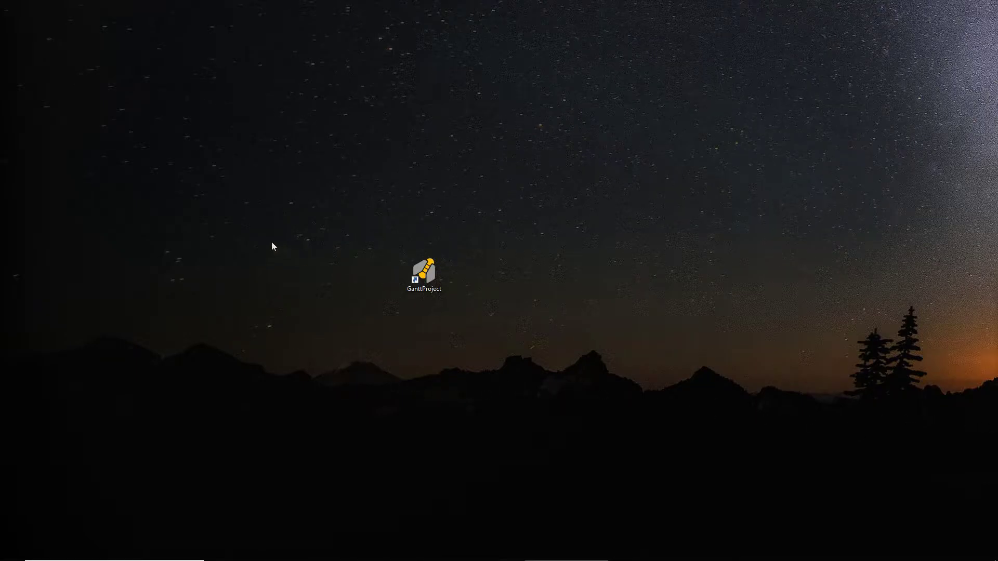
- Launch GanttProject and, in the project settings, name the project "Plannification vidéo Youtube" with the organisation "Learn TECH"
double_click(426, 274)
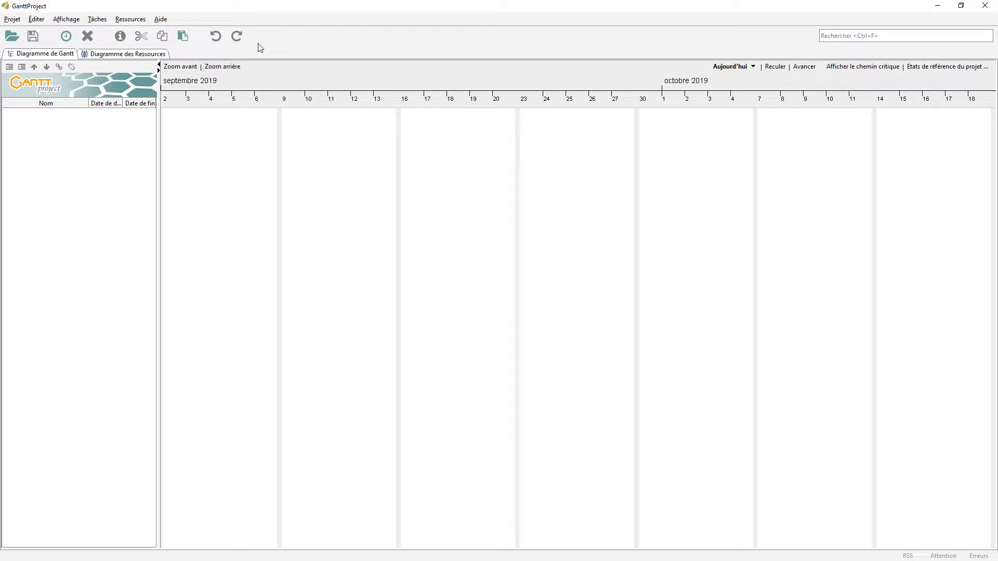
click(13, 19)
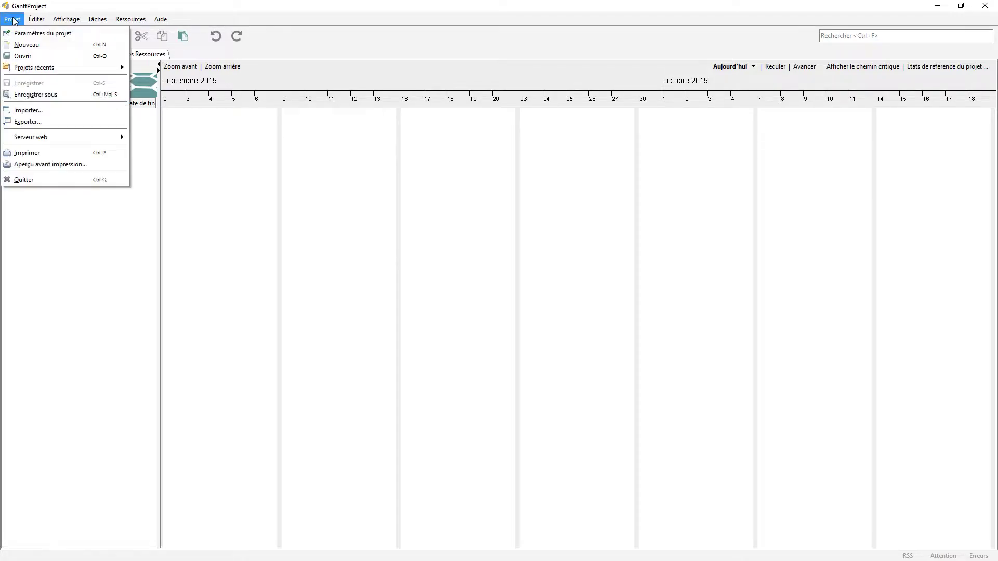
click(23, 32)
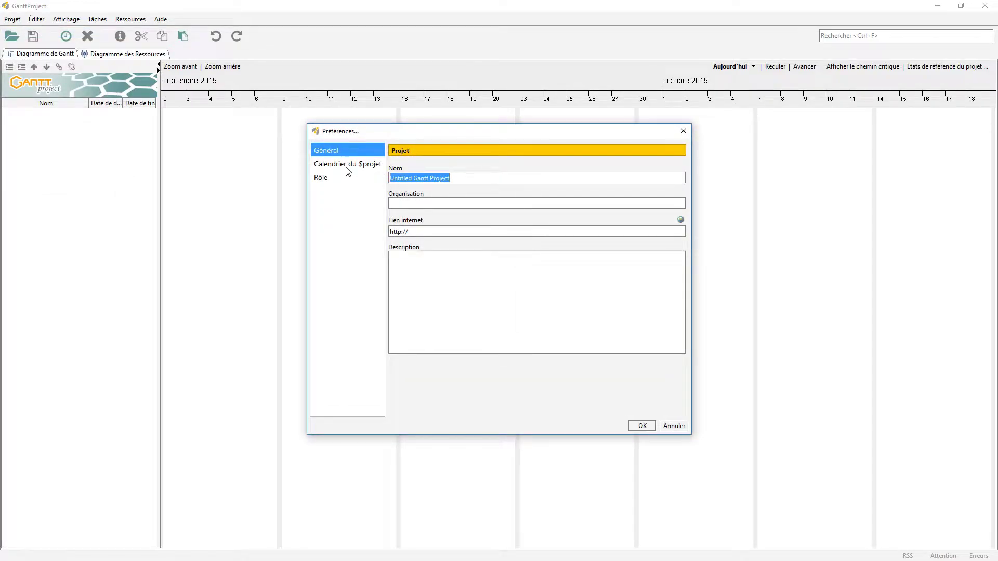
text(Plannification vidéo Yoiu)
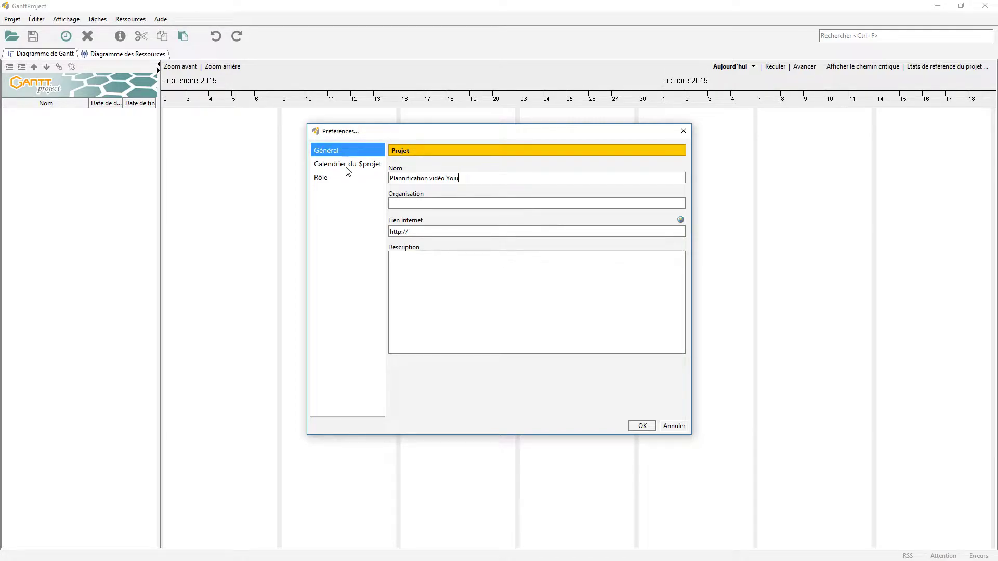
key(BackSpace)
key(BackSpace)
text(utub)
click(430, 201)
text(Learn TECH)
- In the project calendar settings, clear Saturday and Sunday as weekend days
click(346, 165)
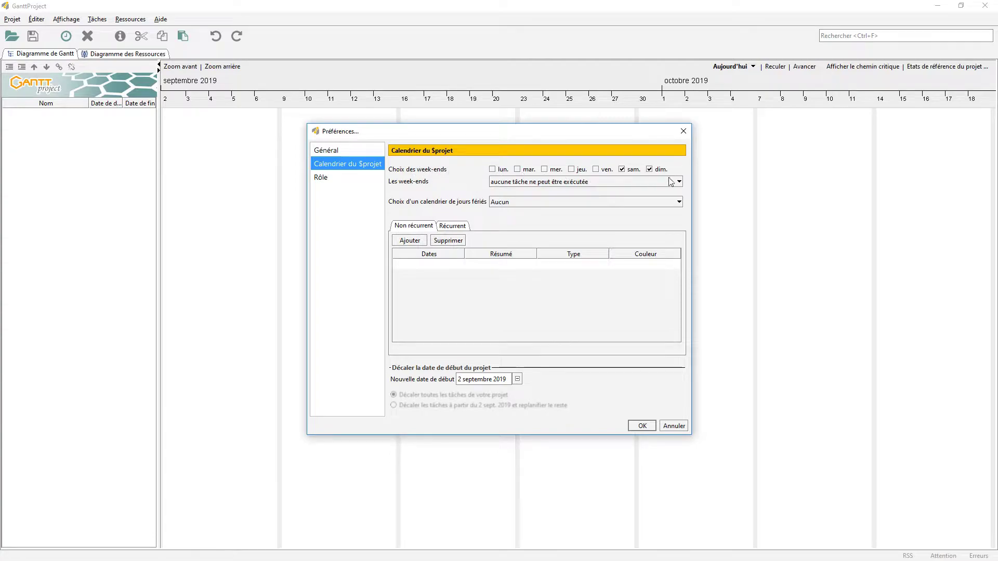
click(624, 172)
click(649, 170)
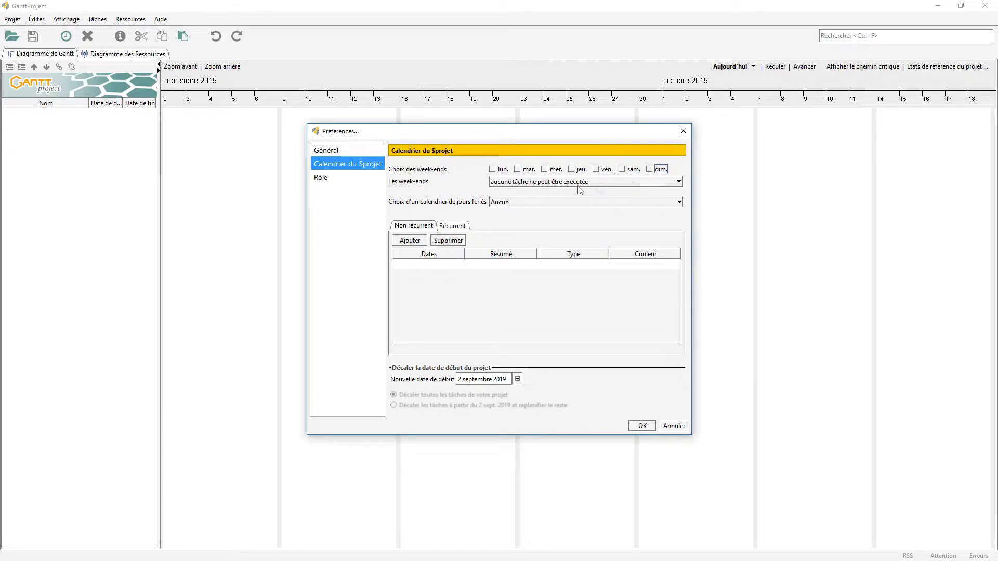
click(678, 181)
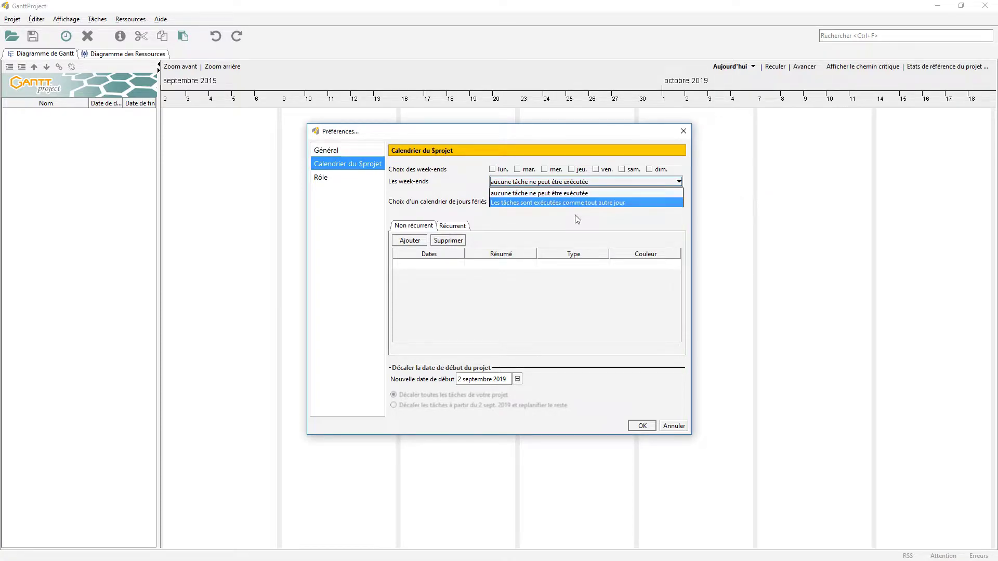
click(520, 222)
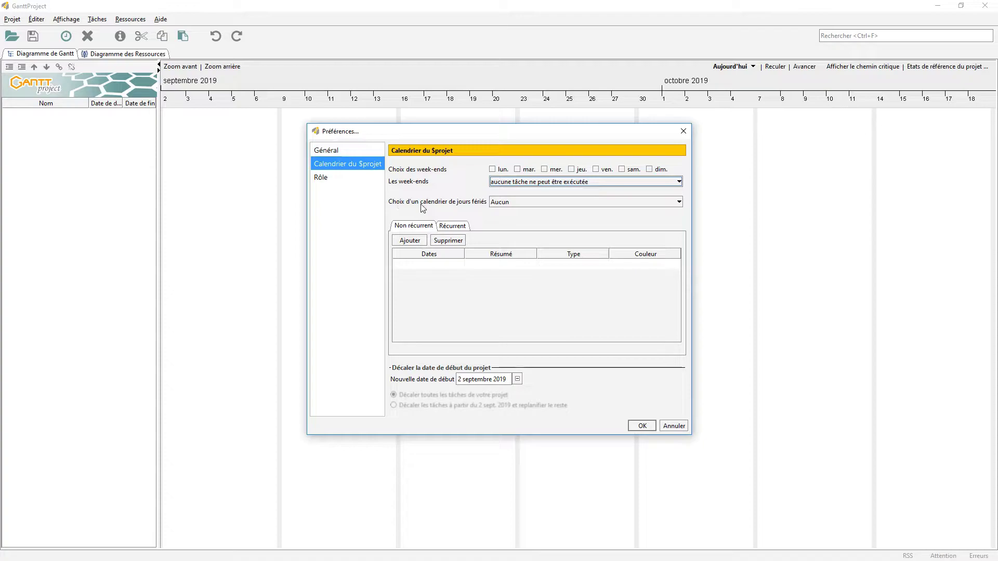
- Choose France National Holidays 2008-2019 as the project's public holiday calendar
click(541, 208)
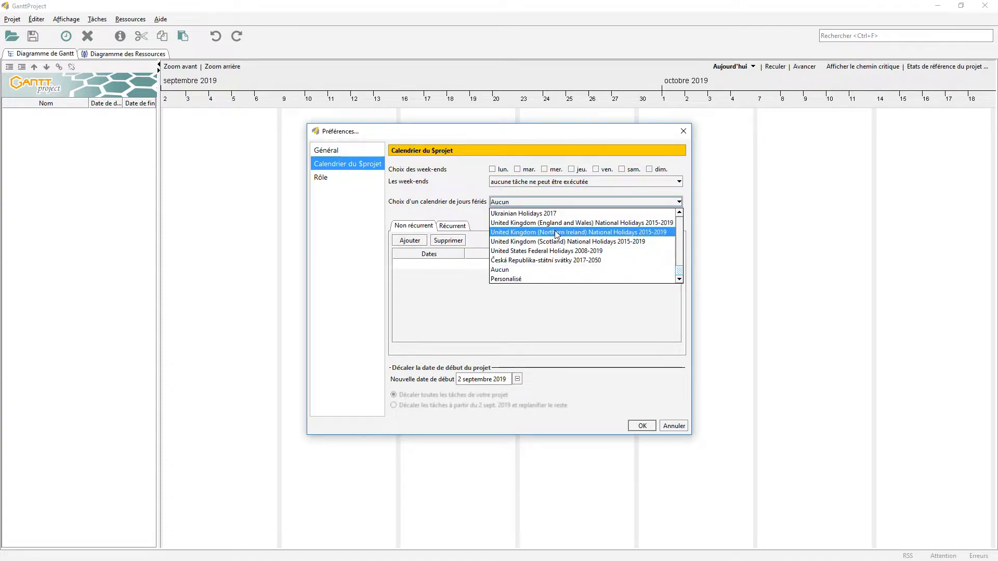
scroll(572, 255, down, 4)
scroll(585, 262, up, 3)
scroll(585, 262, down, 1)
click(528, 251)
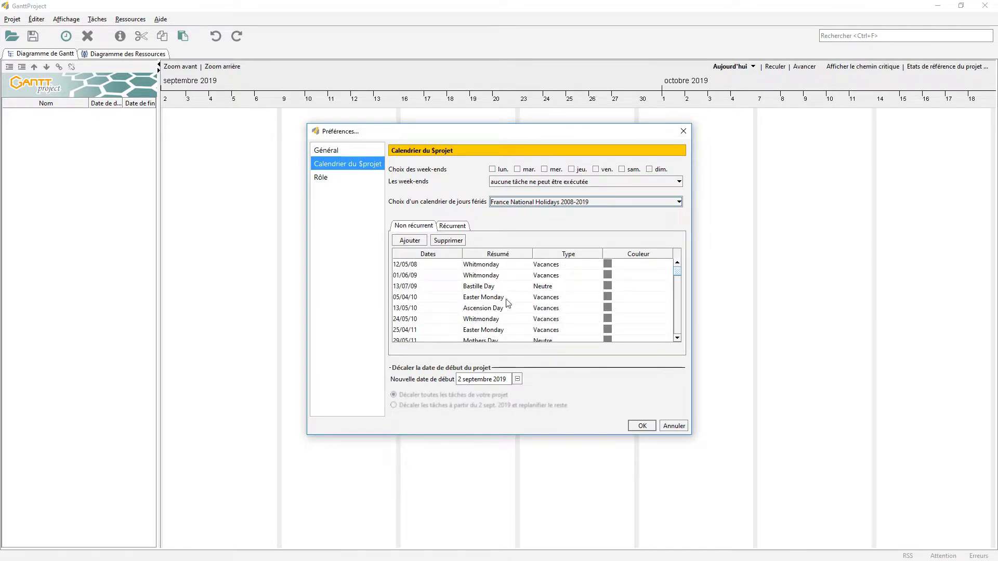
- Delete the Easter Monday entry dated 05/04/10 from the holiday list, and reset the holiday calendar to Aucun
click(488, 298)
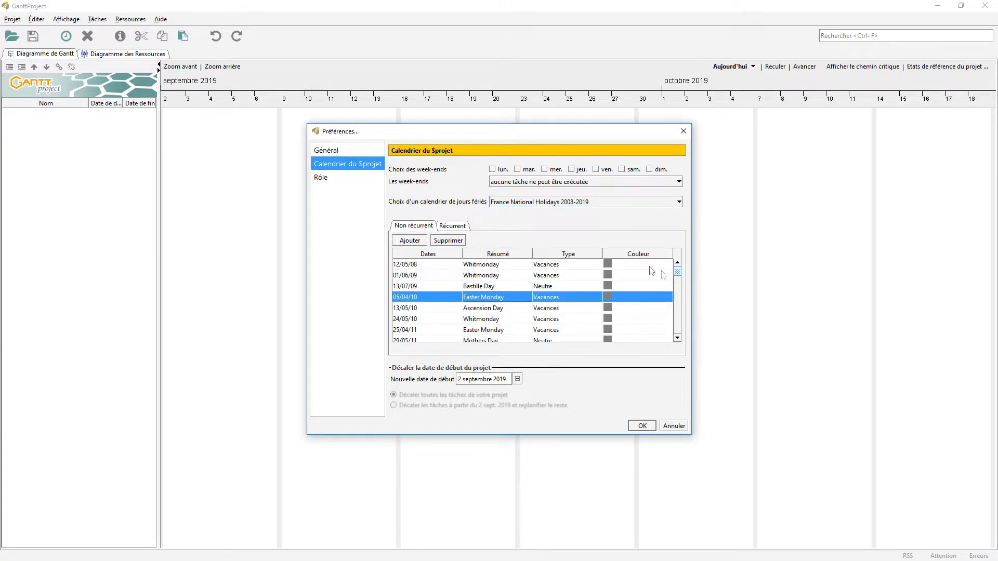
click(446, 242)
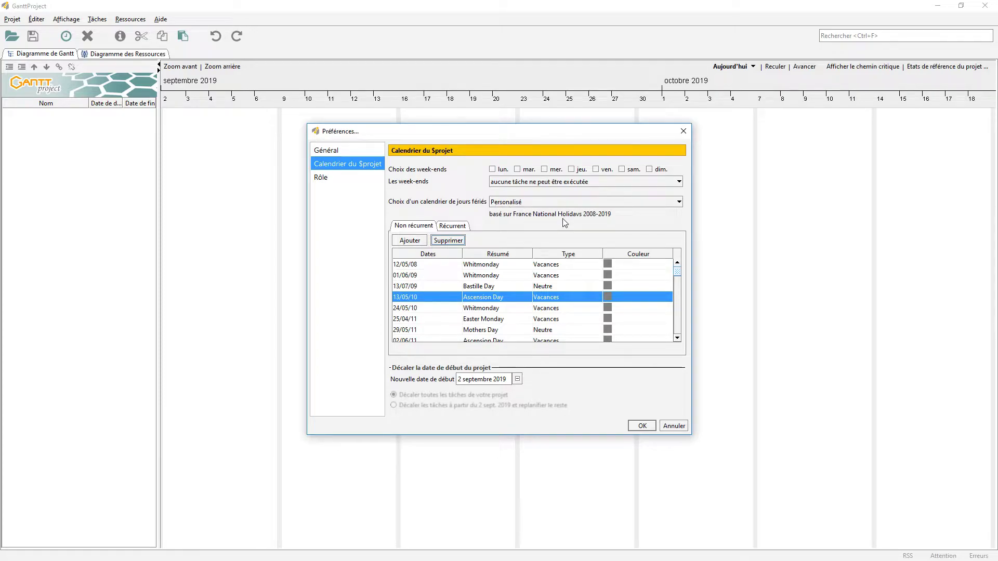
click(679, 202)
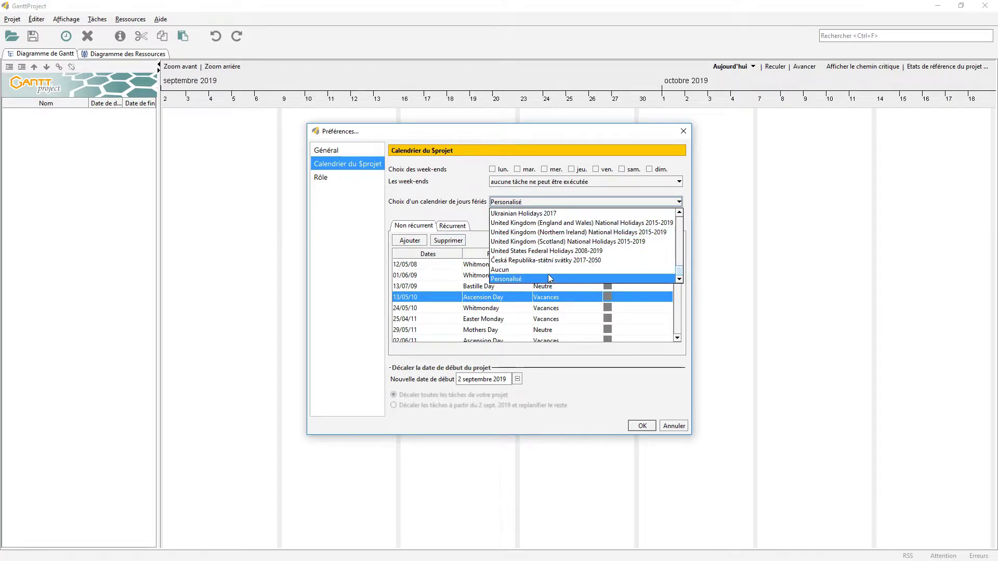
click(517, 269)
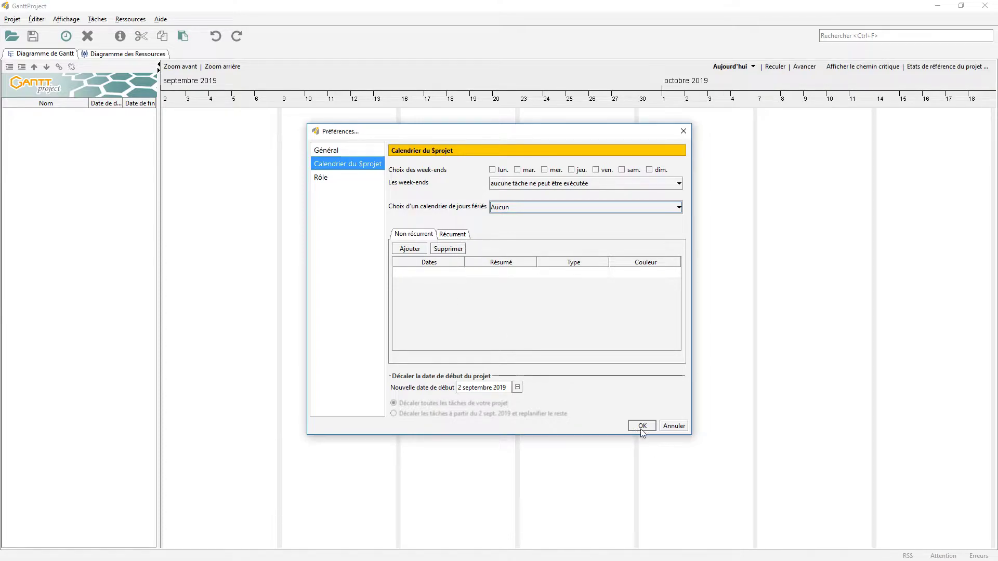
- Add the role "Réalisateur" to the project's role list
click(325, 183)
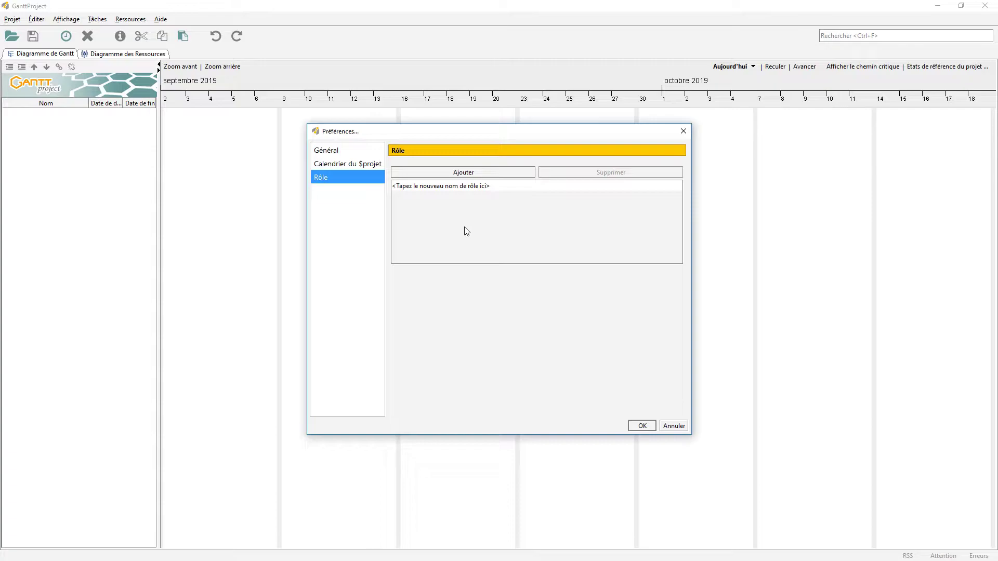
click(475, 173)
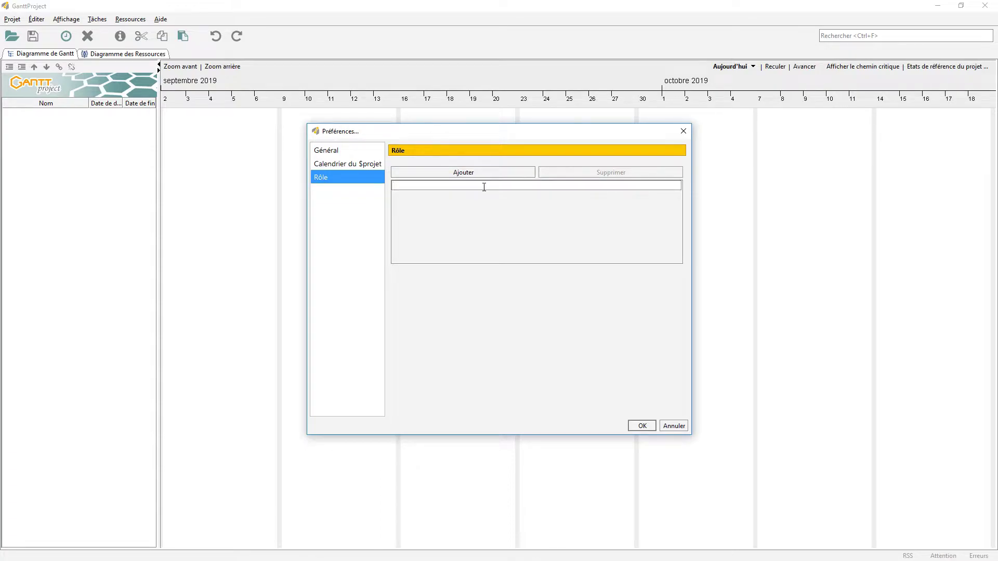
text(Re)
text(alisatezur)
click(420, 186)
key(BackSpace)
- Add the roles "Monteur" and "Ingé son" below Réalisateur
click(474, 176)
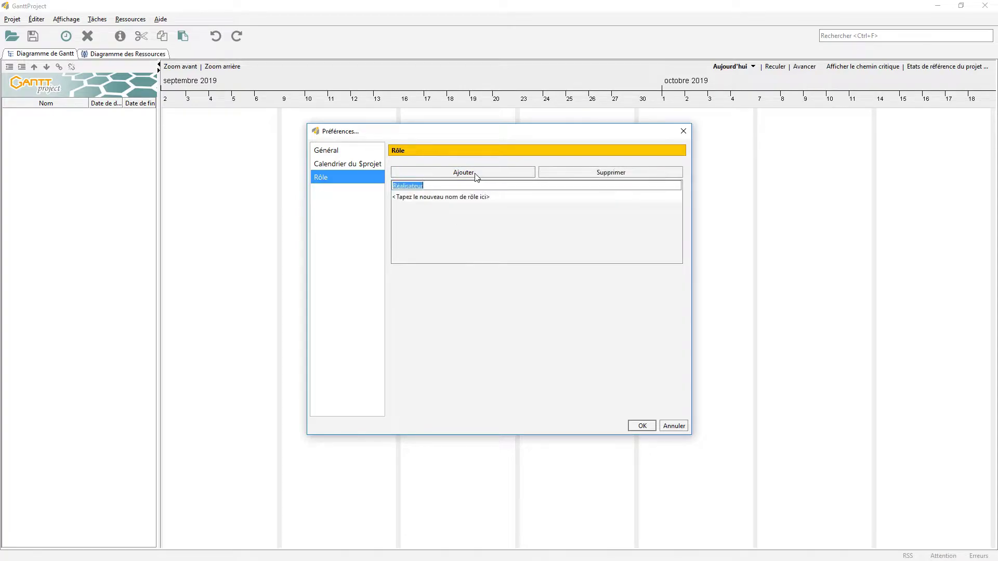
double_click(469, 197)
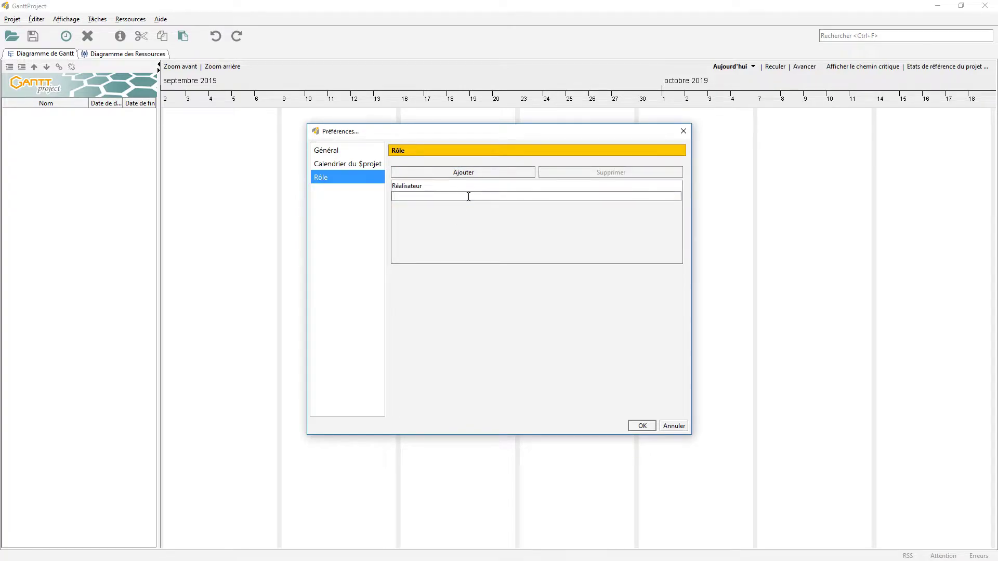
text(Monteur)
click(471, 173)
double_click(453, 208)
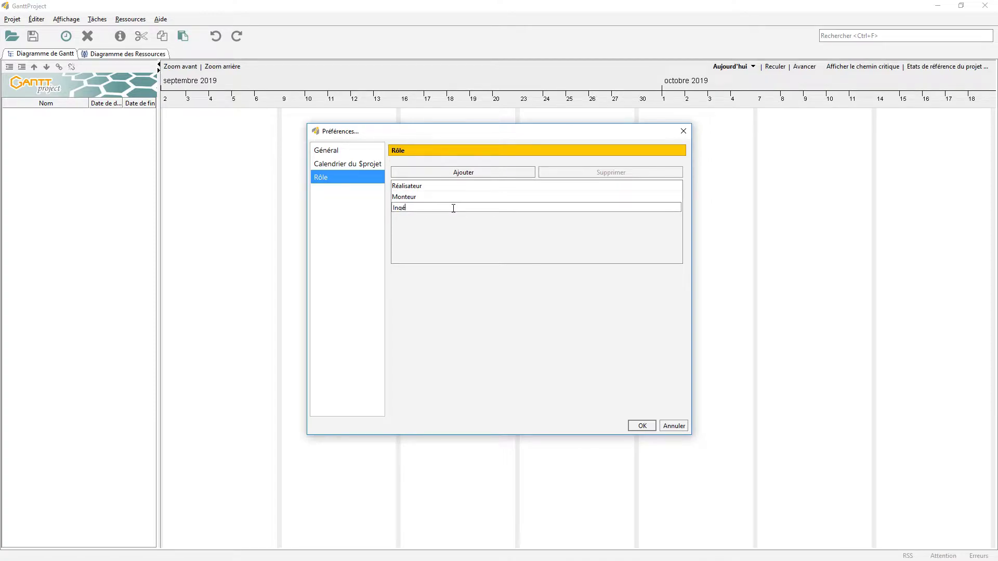
text(Ingé son)
- Add "Comédien" as the fourth role and apply the project settings
click(473, 170)
click(472, 218)
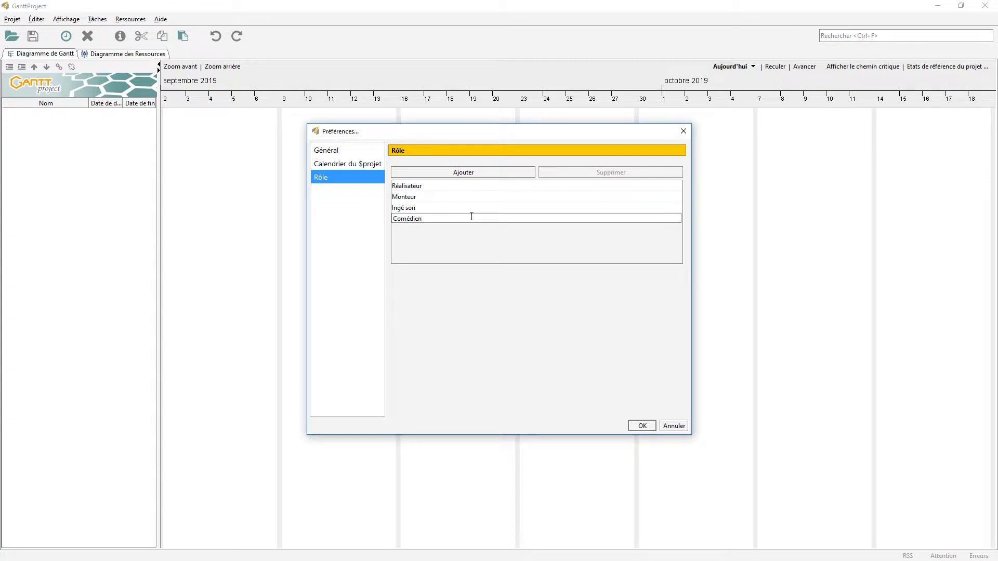
click(643, 425)
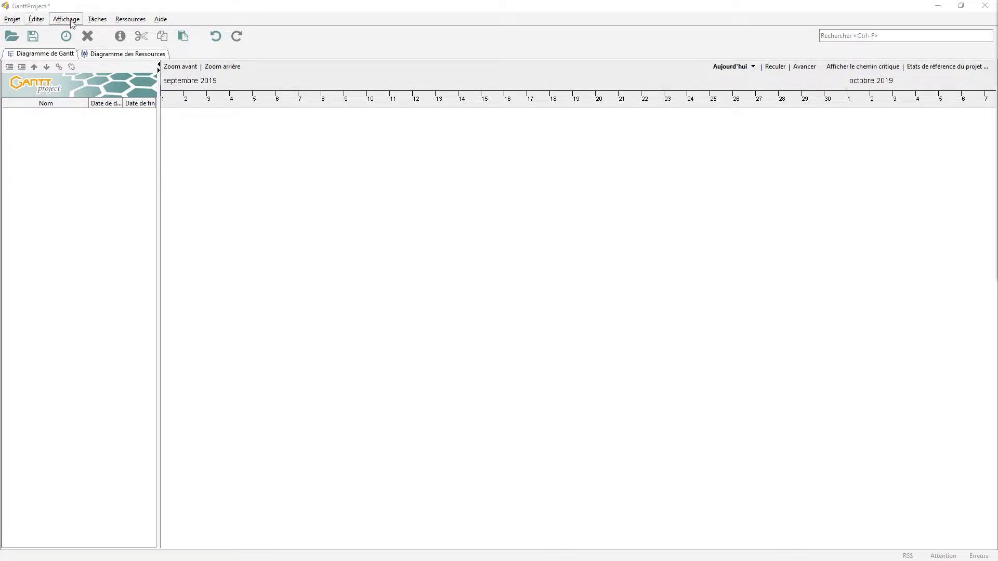
- Create the first task in the Gantt chart and name it "Recherche et Préparation"
click(96, 19)
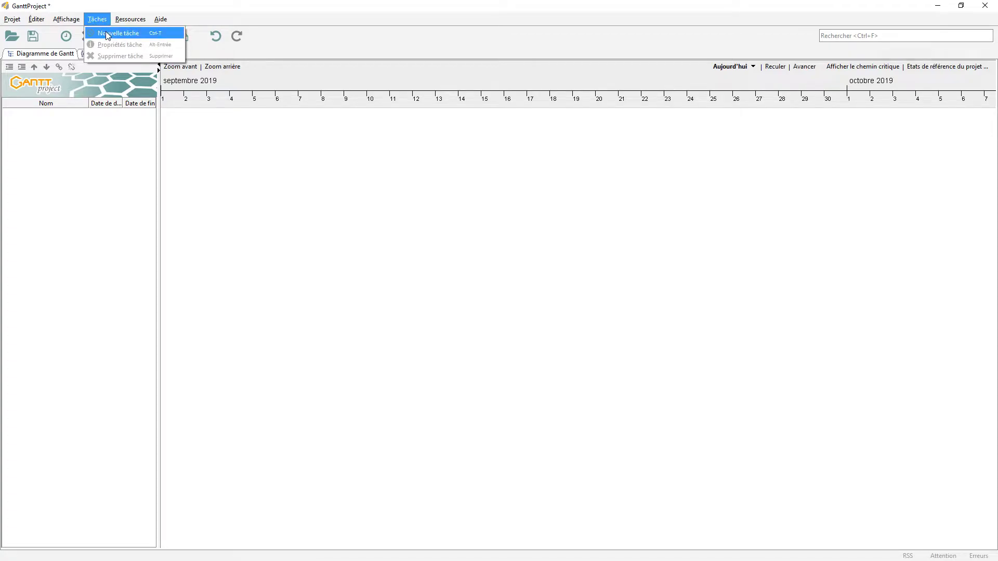
click(92, 157)
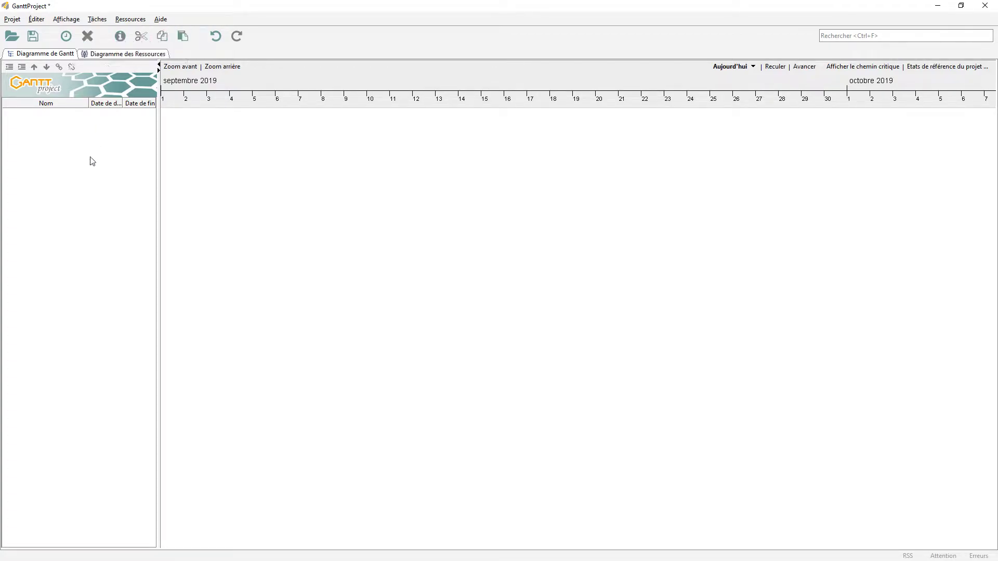
right_click(49, 167)
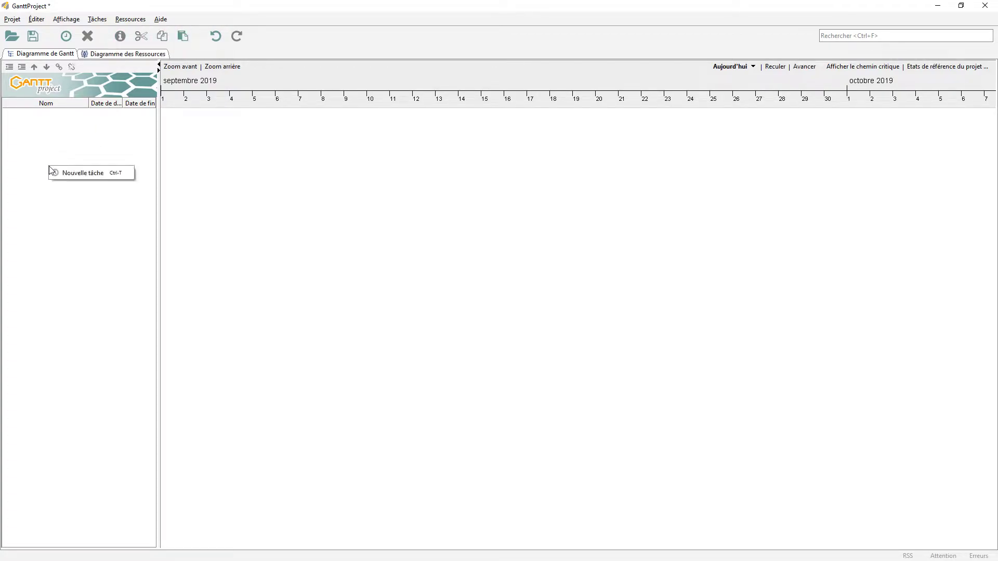
click(86, 175)
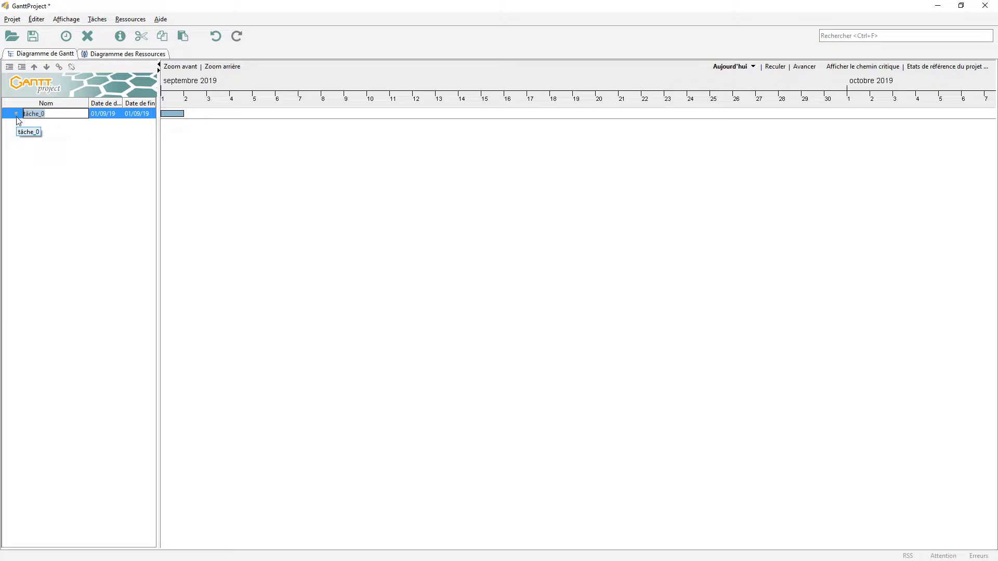
text(R)
text(echerche et Préparation)
- Add a second task named "Réalisation et Production"
right_click(66, 140)
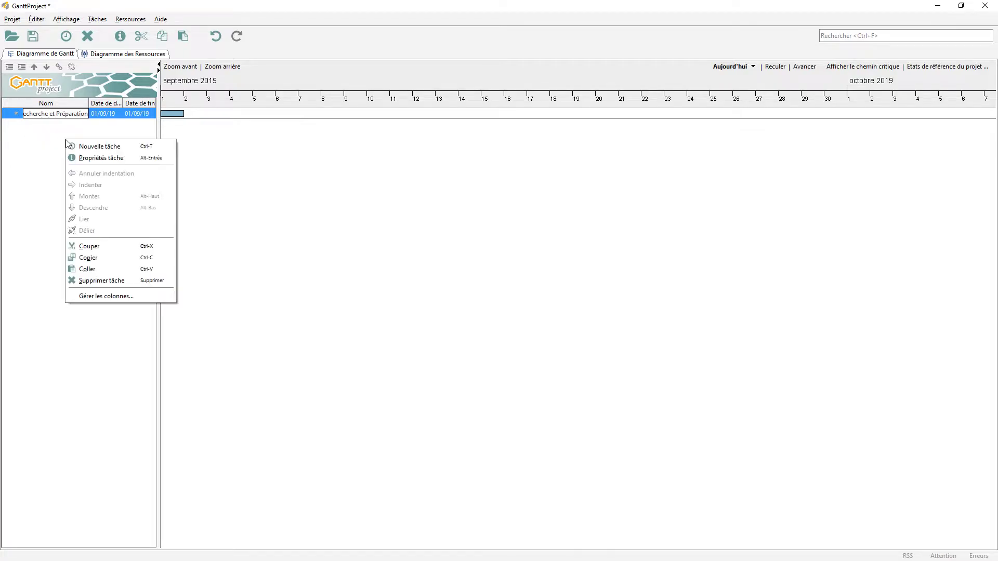
click(98, 149)
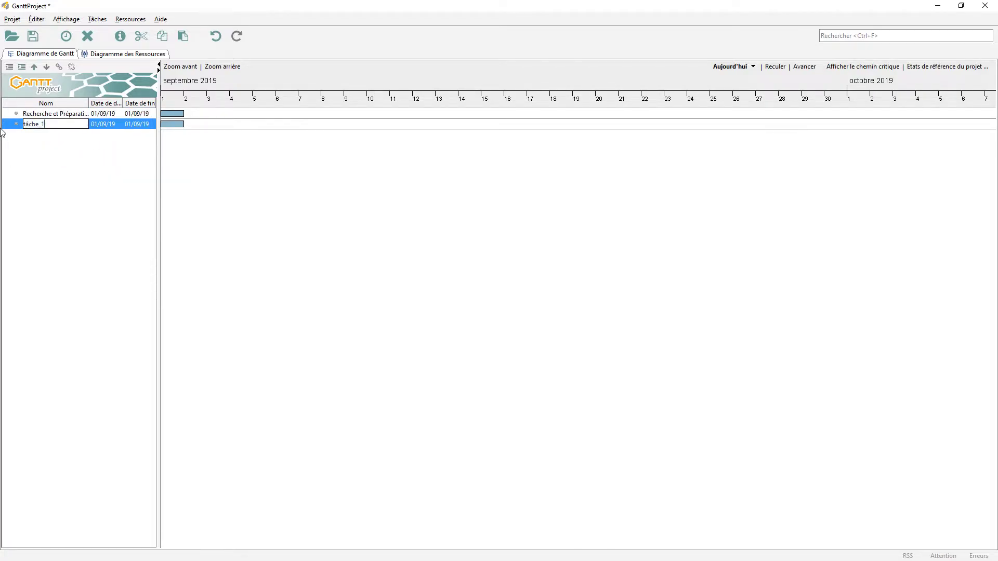
drag(48, 124, 20, 124)
text(R)
text(ion)
key(BackSpace)
key(BackSpace)
text(e)
click(93, 172)
- Add a third task named "Montage" below the production task
right_click(75, 151)
click(99, 154)
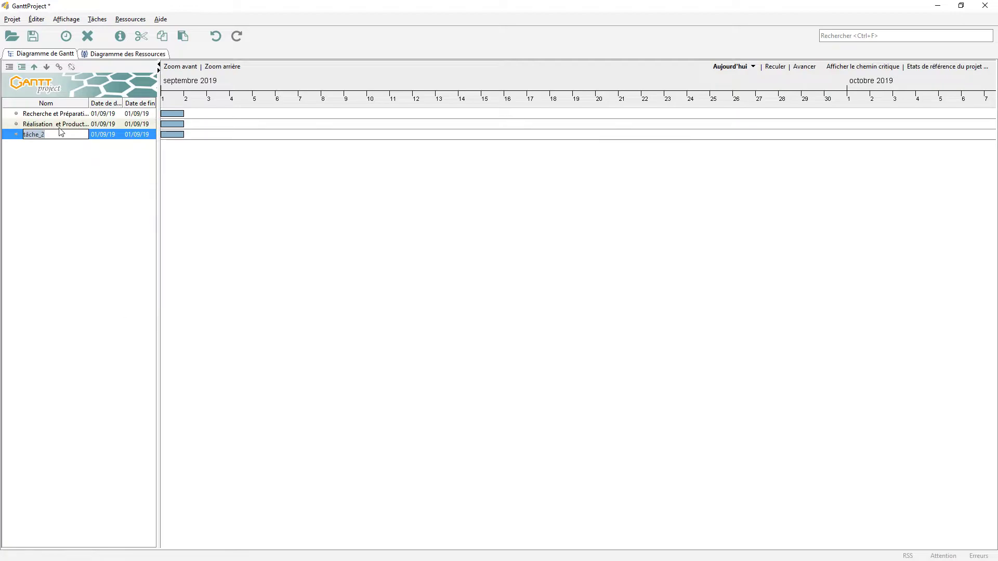
text(M)
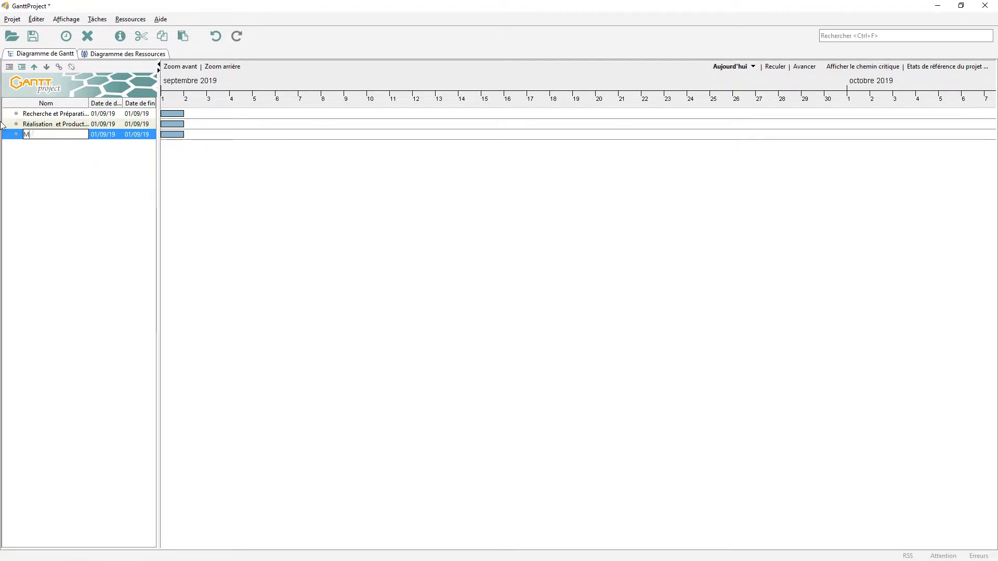
text(ontage)
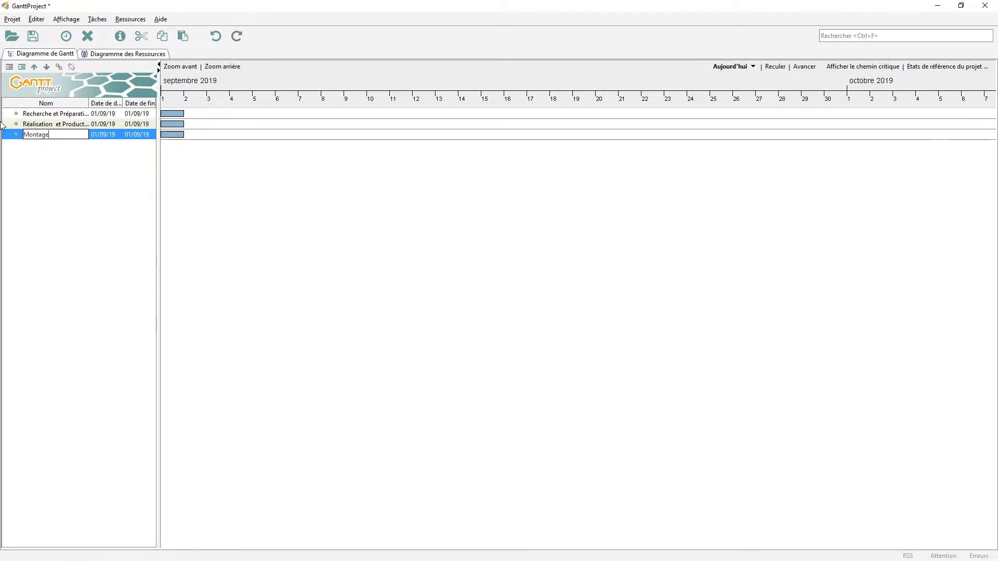
click(61, 182)
- Add a fourth task named "Publication et Communication" below the Montage task
right_click(61, 182)
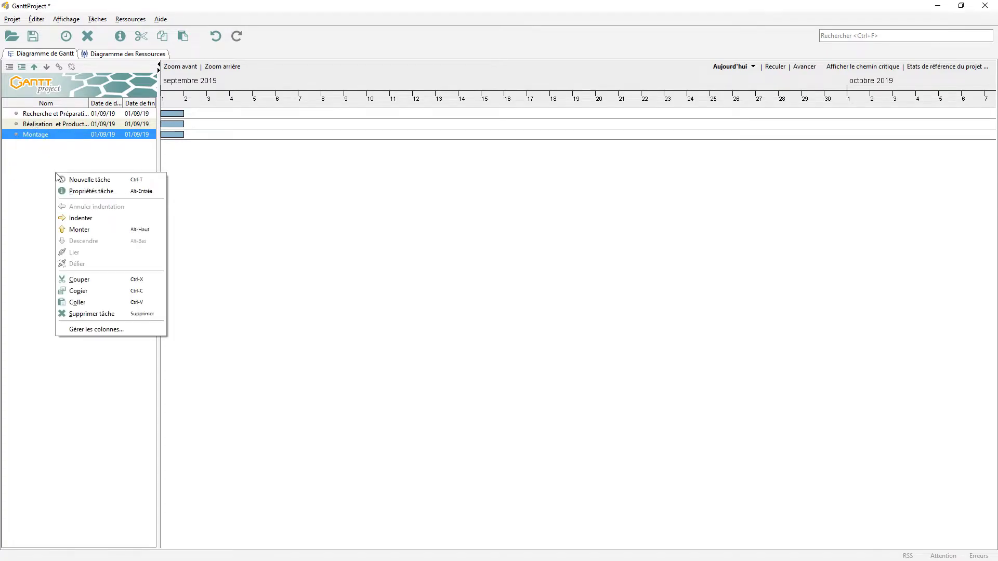
click(90, 180)
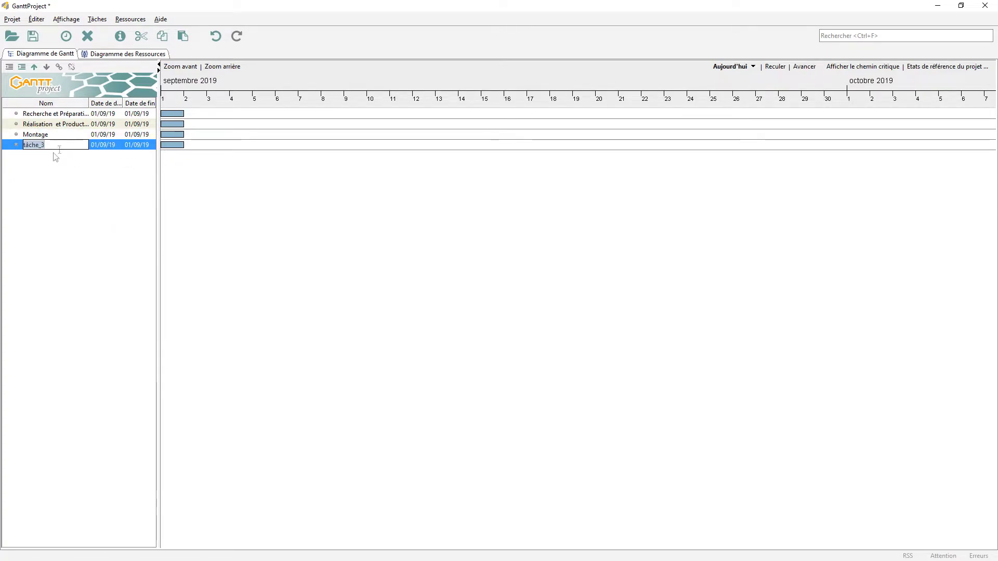
text(P)
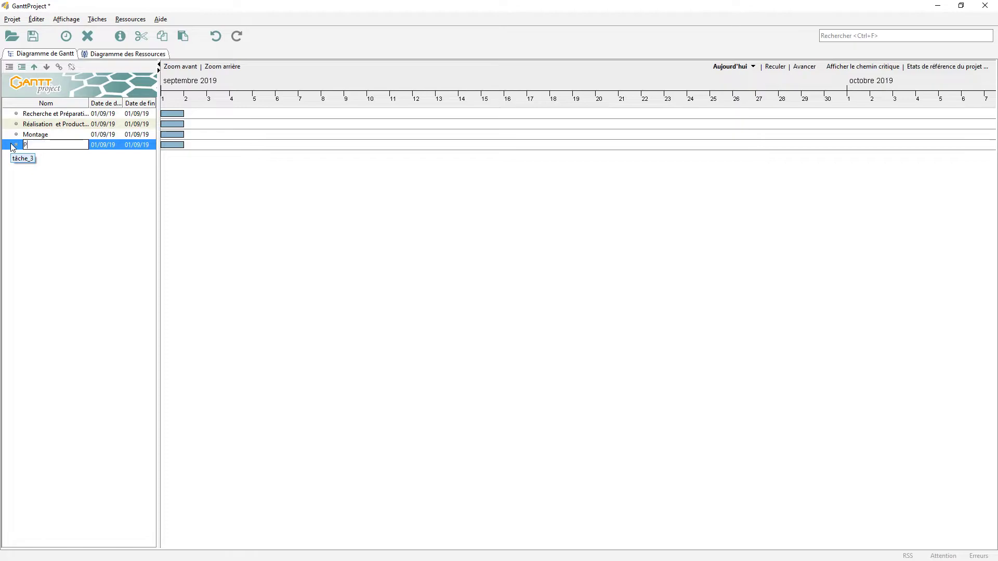
text(ublica)
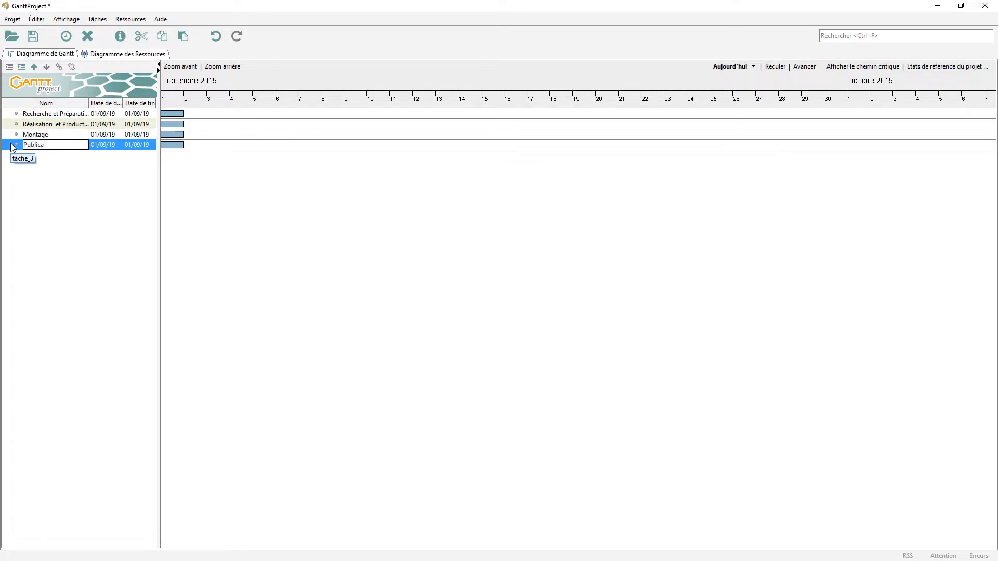
text(tion et Co)
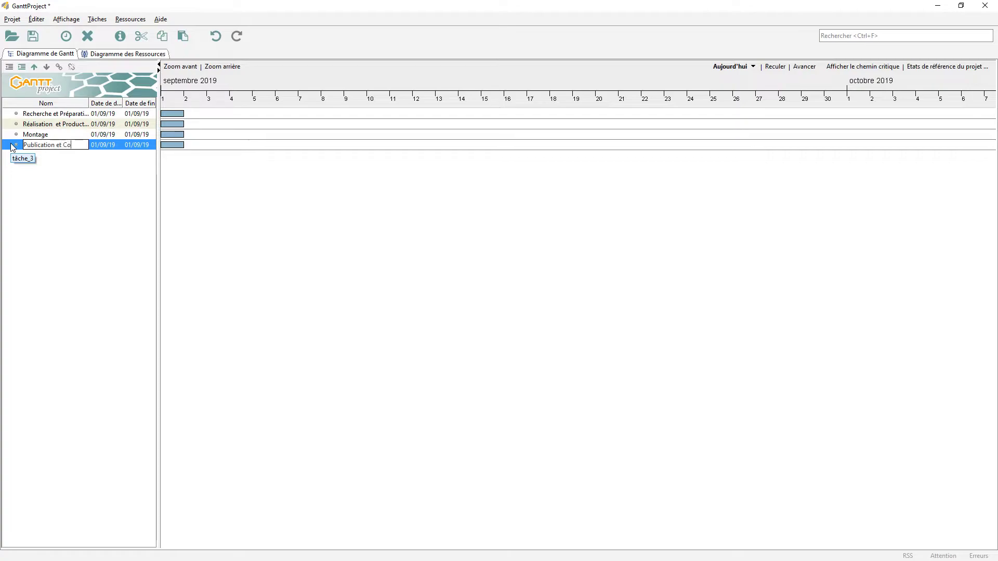
text(mmuni)
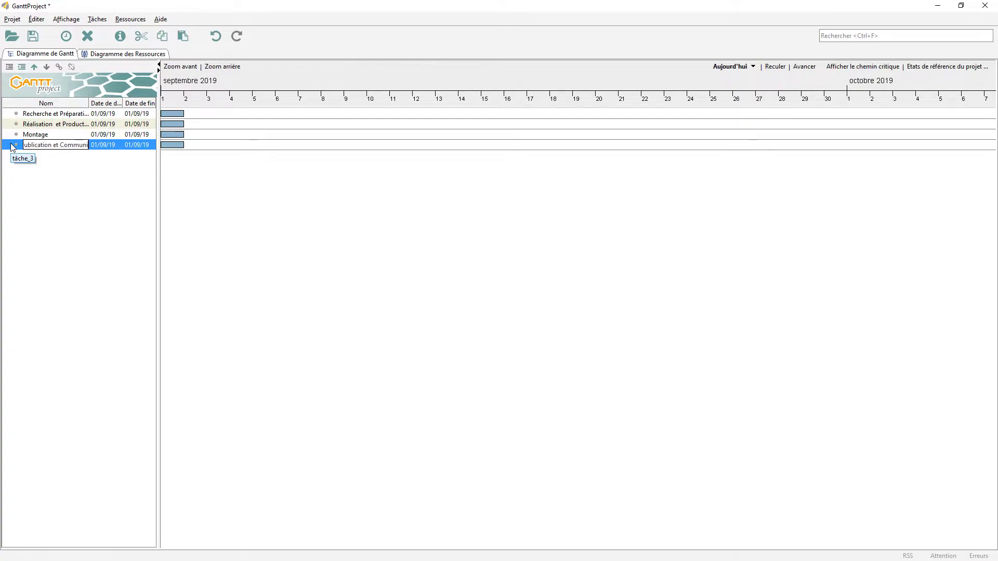
text(cation)
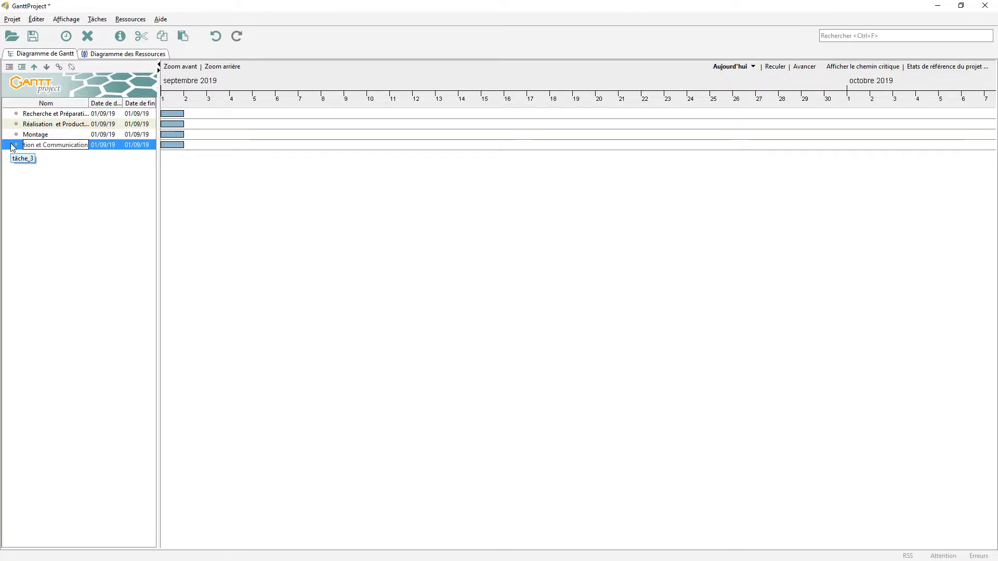
key(Return)
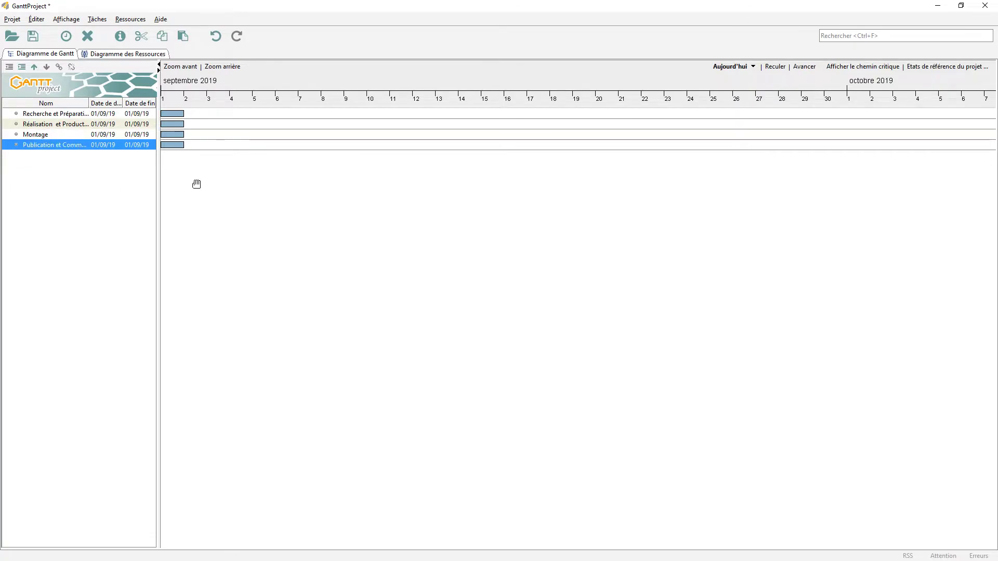
- Set the duration of the "Recherche et Préparation" task to 7 days
click(170, 114)
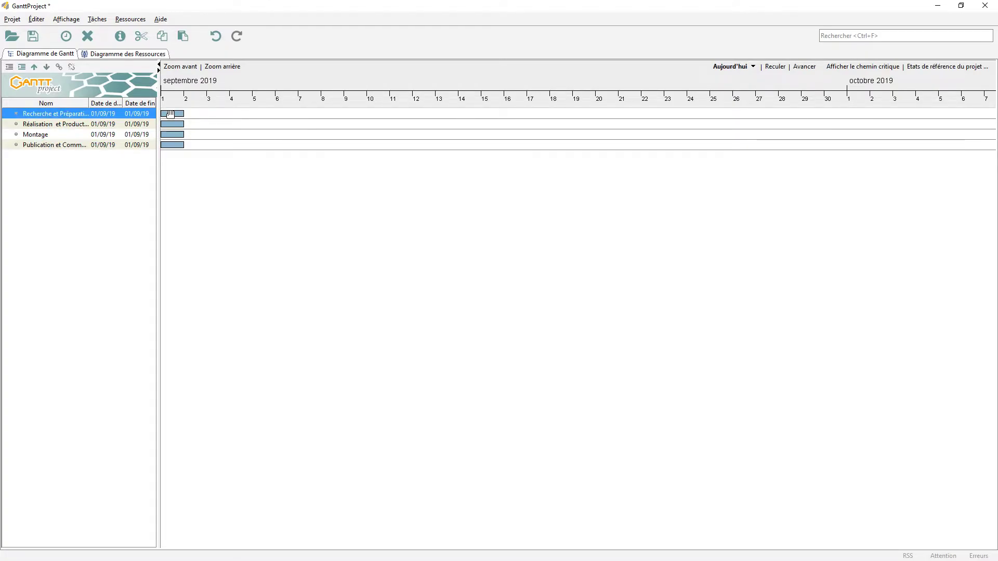
right_click(82, 115)
click(95, 127)
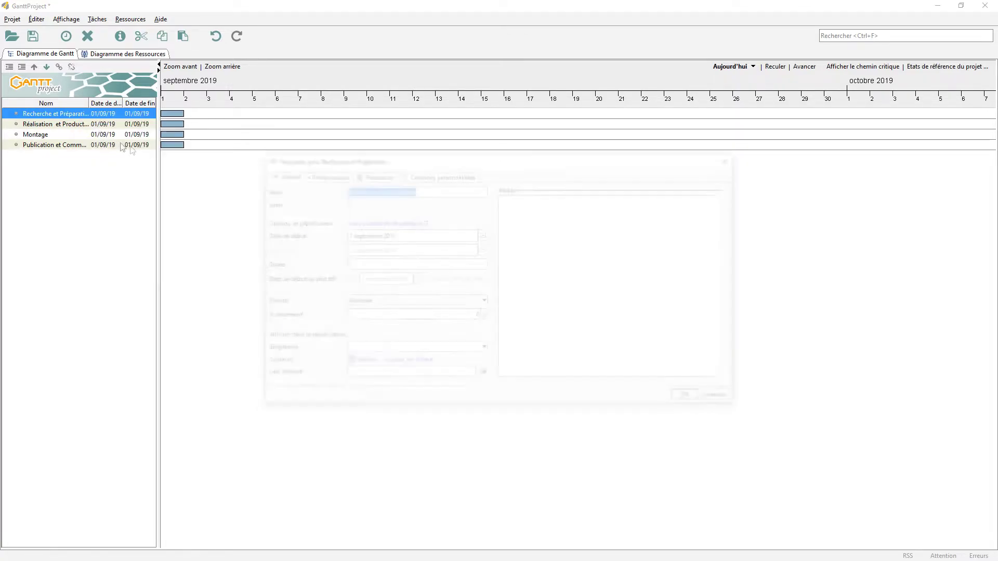
click(320, 175)
click(281, 175)
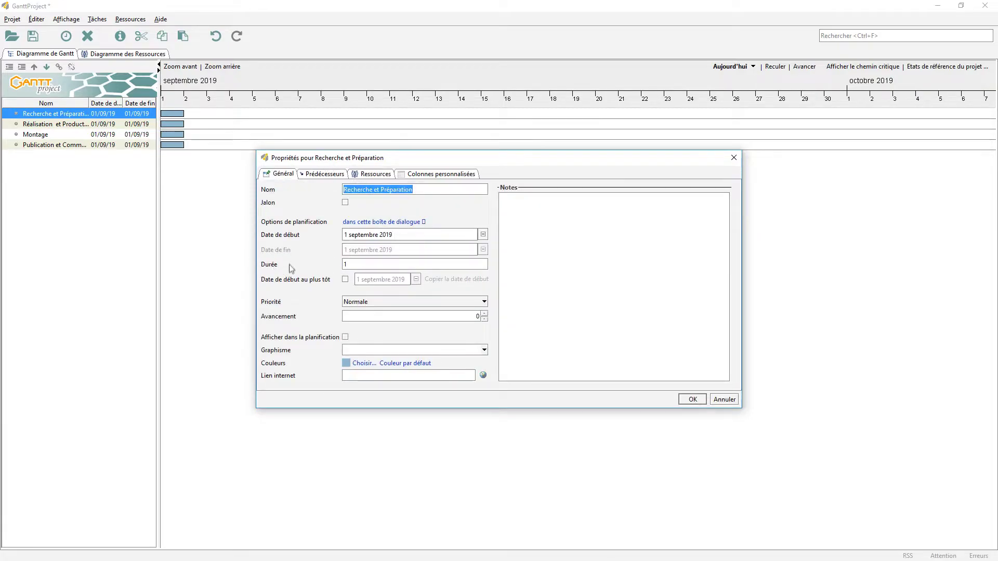
click(344, 264)
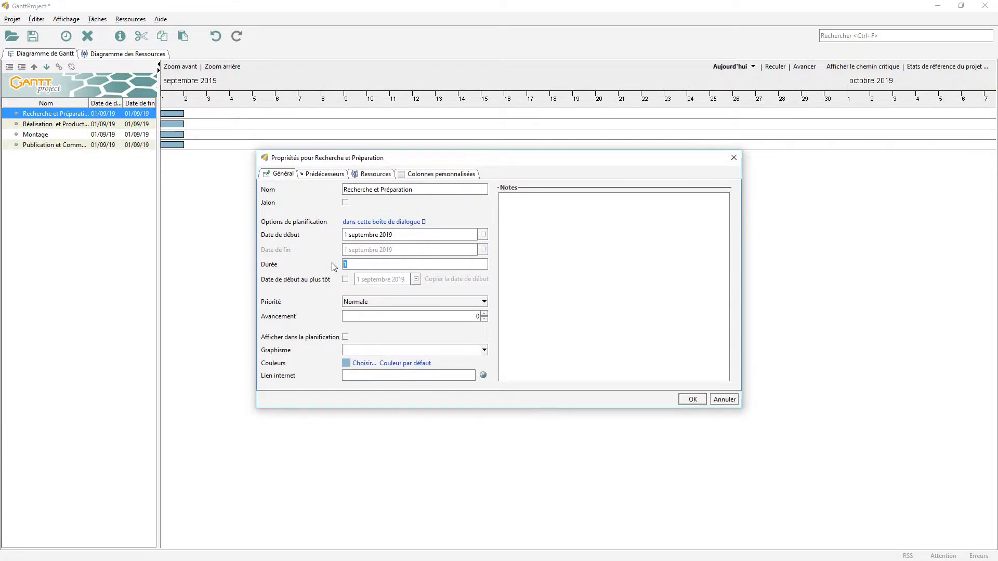
click(690, 398)
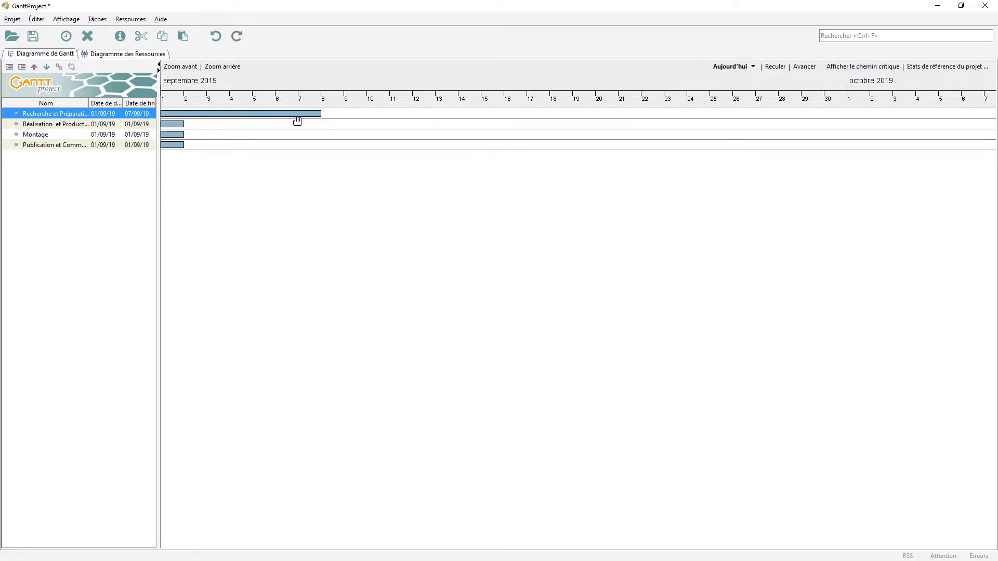
- Make "Recherche et Préparation" the predecessor of the "Réalisation et Production" task with a Fin-Début relation
click(60, 127)
double_click(61, 127)
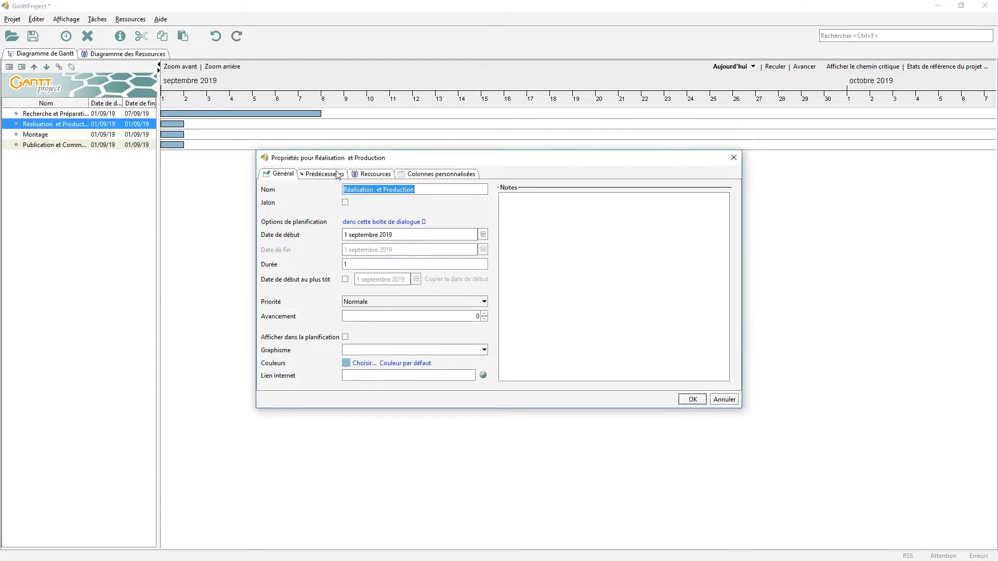
click(66, 123)
click(323, 174)
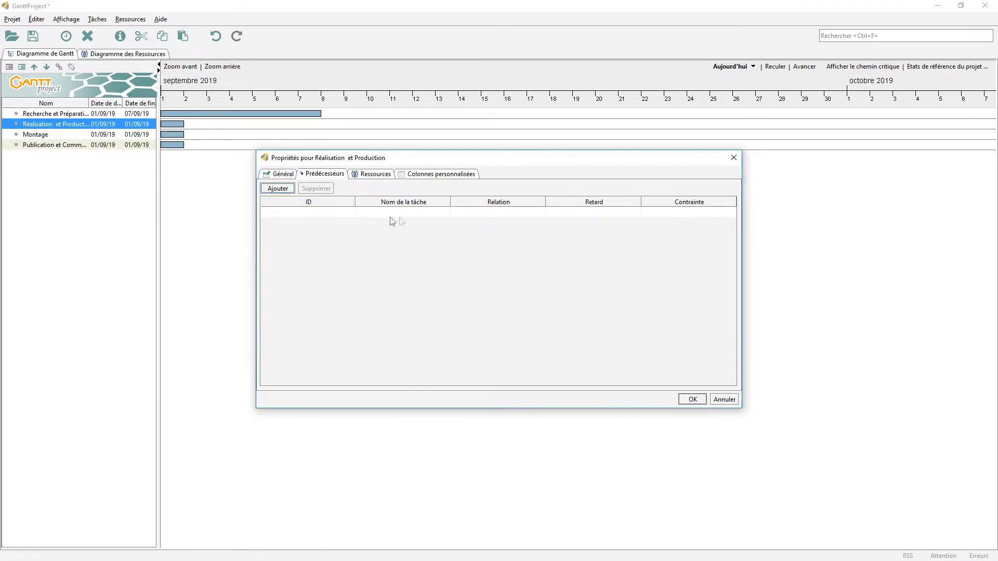
click(419, 213)
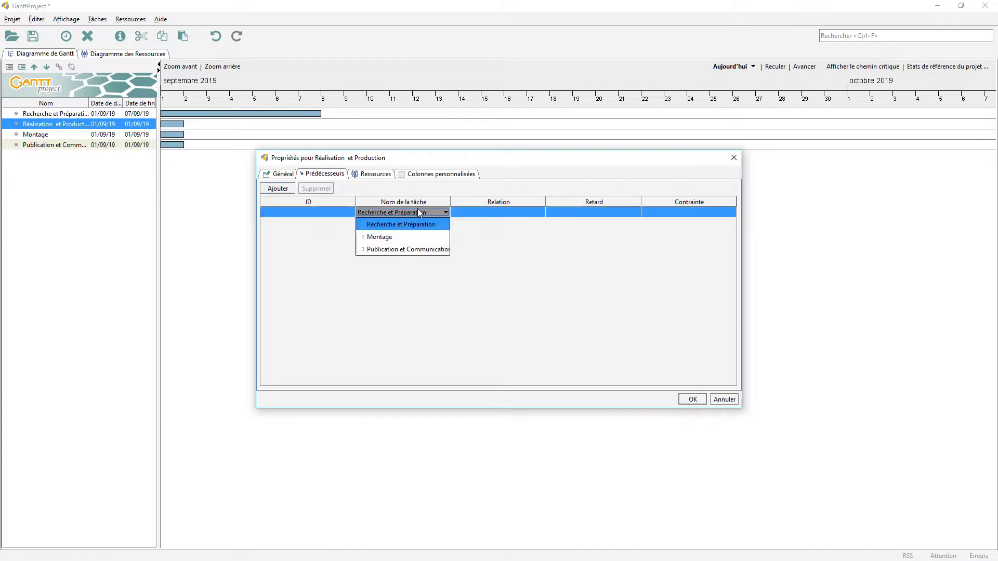
click(395, 226)
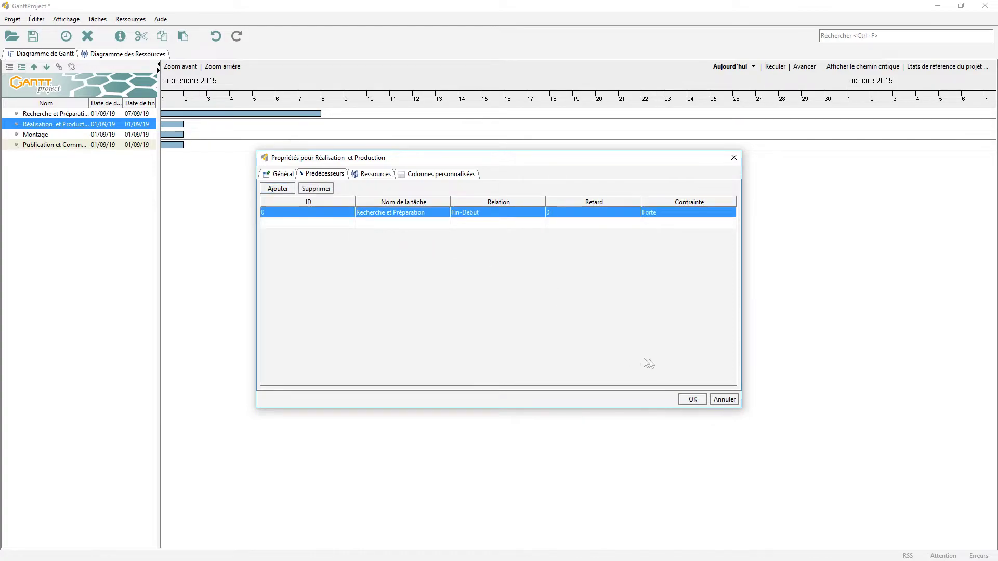
click(694, 399)
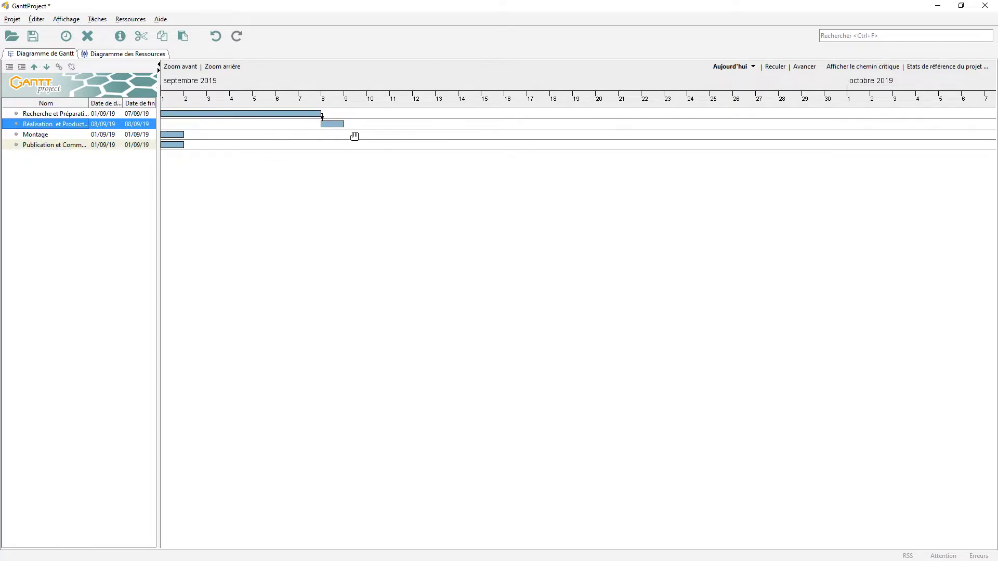
- Make "Réalisation et Production" the predecessor of the Montage task with a Fin-Début relation
click(41, 134)
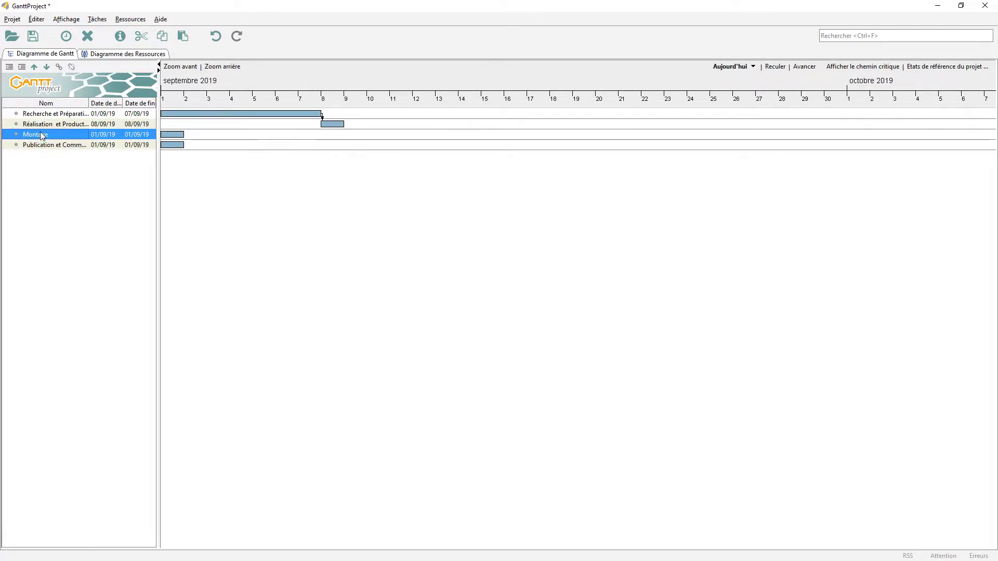
right_click(41, 133)
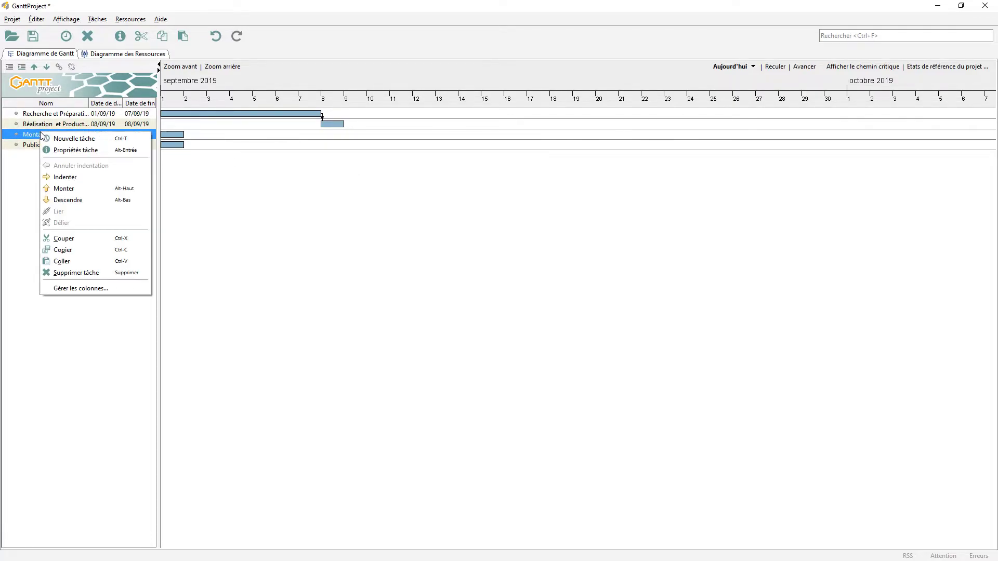
click(67, 151)
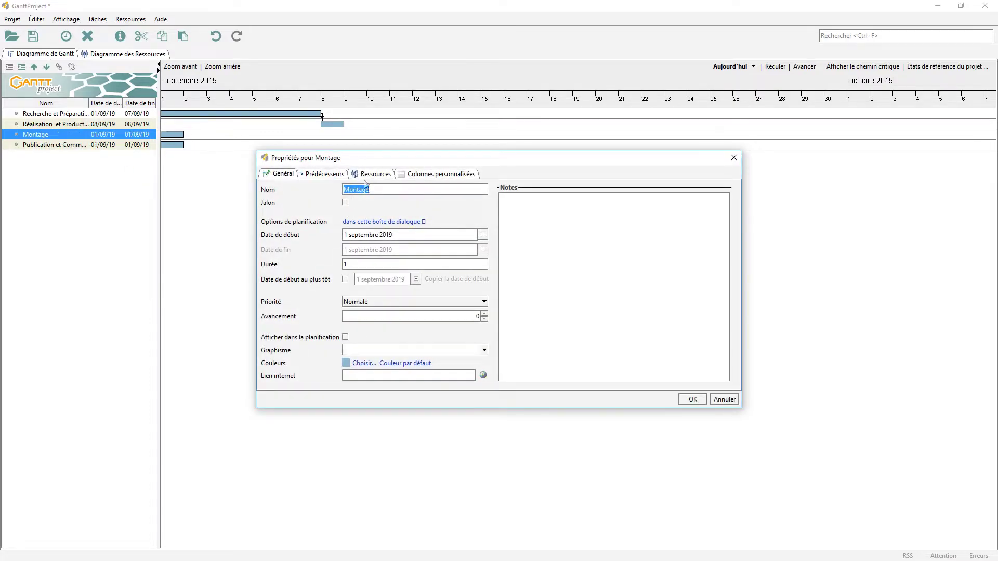
click(320, 173)
click(419, 212)
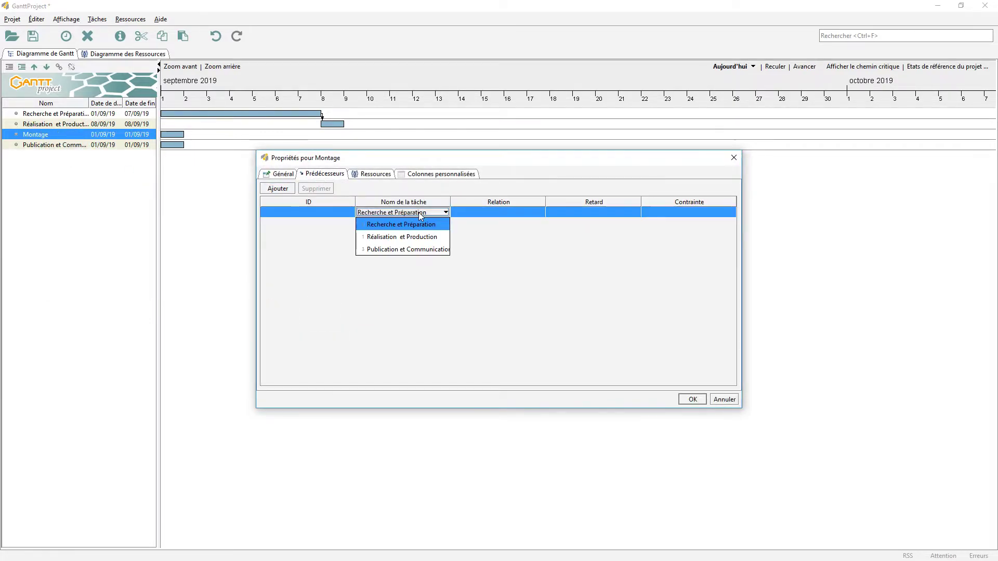
click(416, 238)
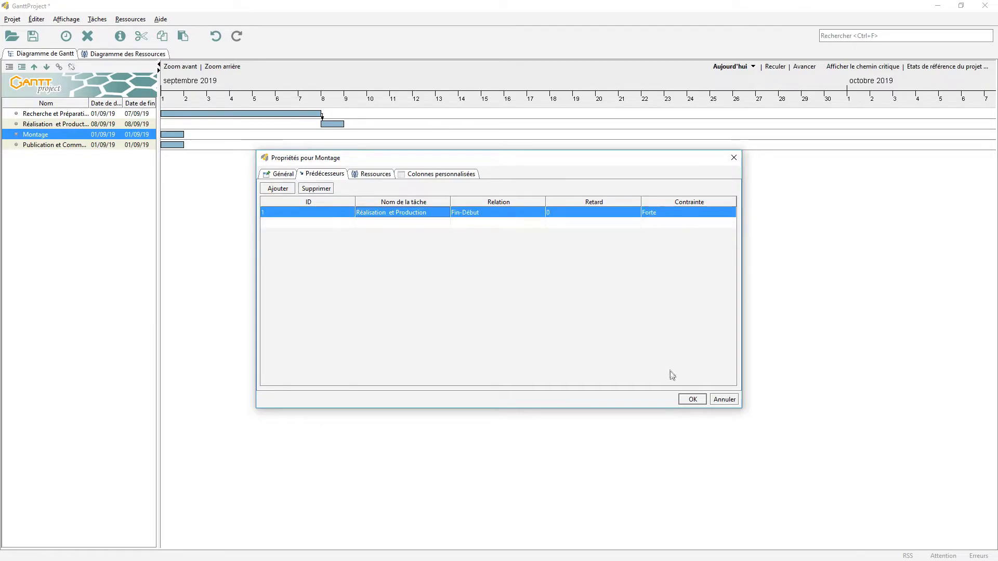
click(693, 399)
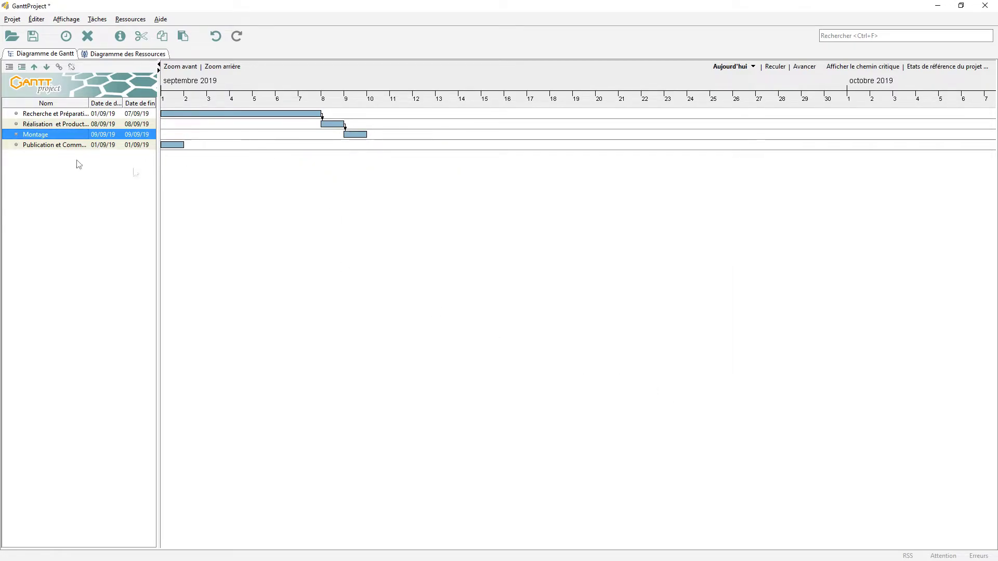
- Make Montage the predecessor of the "Publication et Communication" task with a Fin-Début relation
double_click(37, 146)
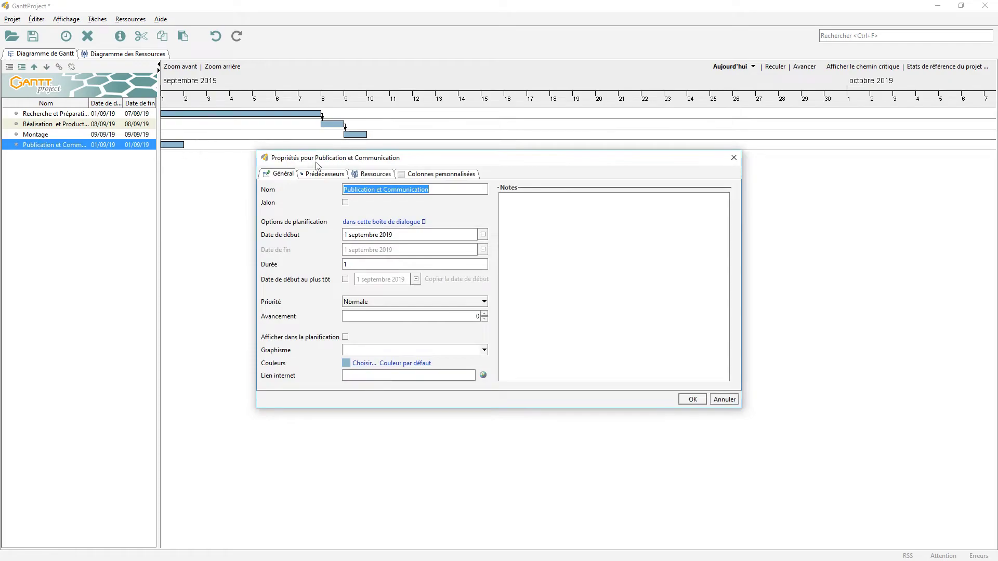
click(323, 174)
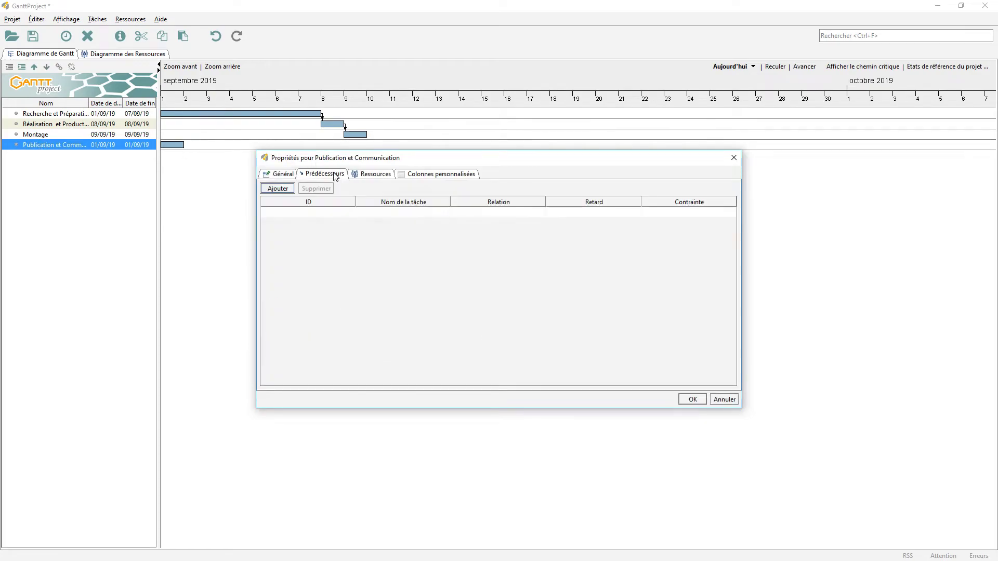
click(384, 216)
click(419, 252)
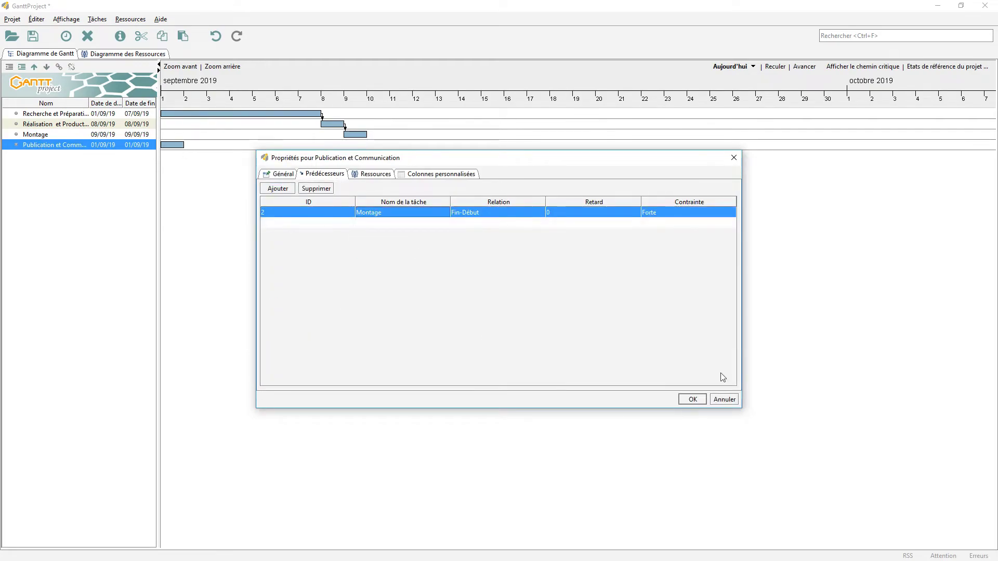
click(692, 400)
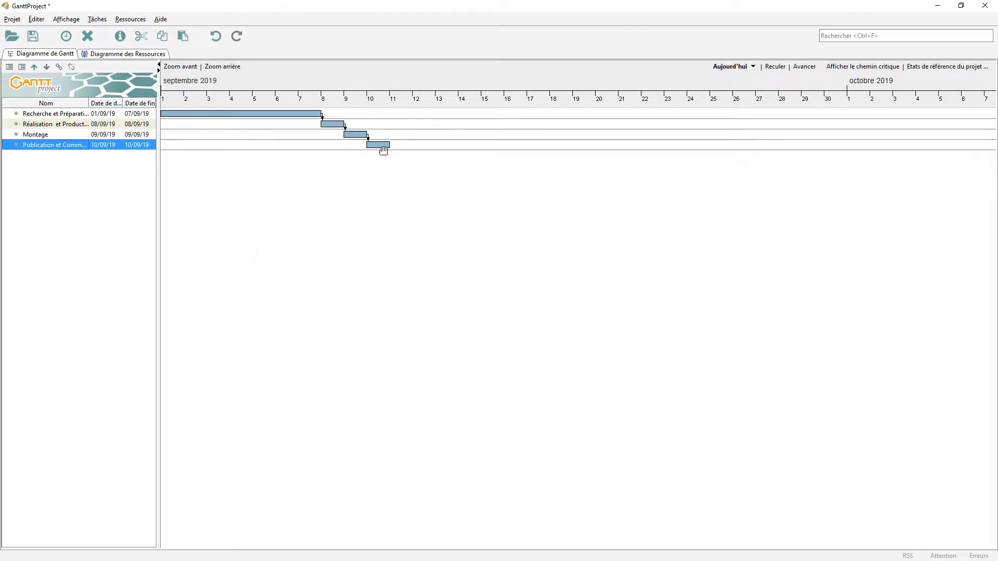
- Change the predecessor of the "Publication et Communication" task to "Réalisation et Production"
right_click(41, 148)
click(76, 162)
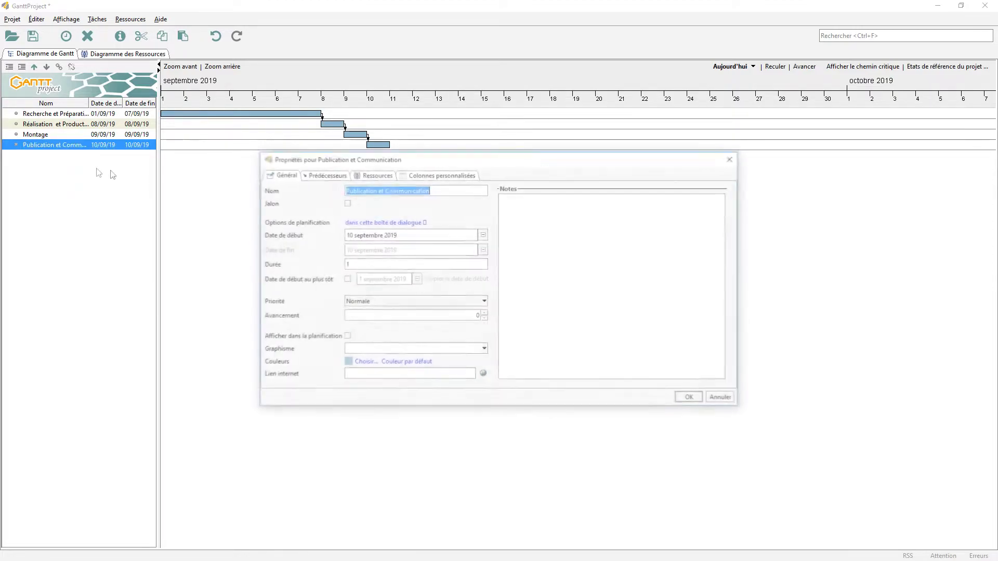
click(324, 175)
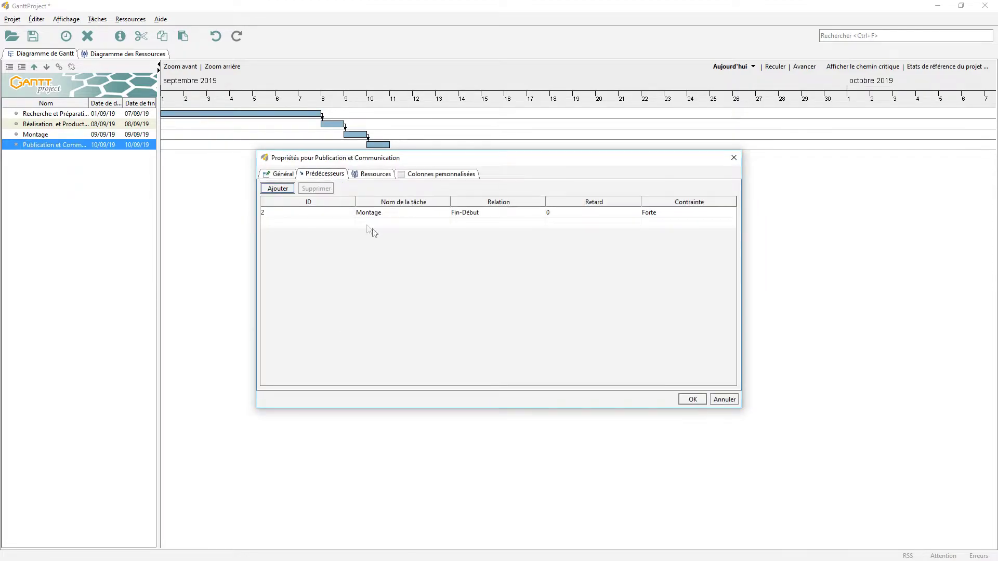
click(393, 213)
click(388, 238)
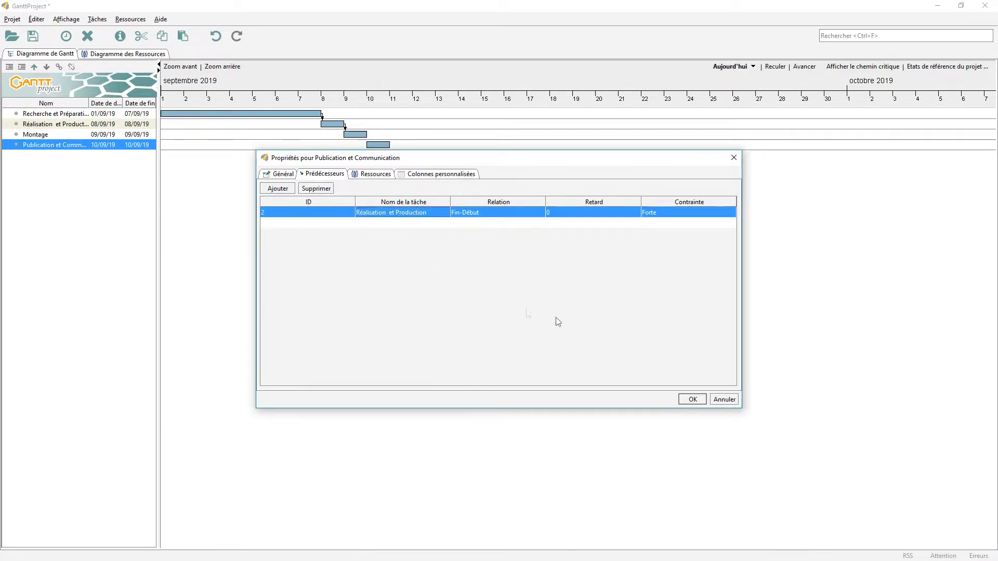
click(692, 399)
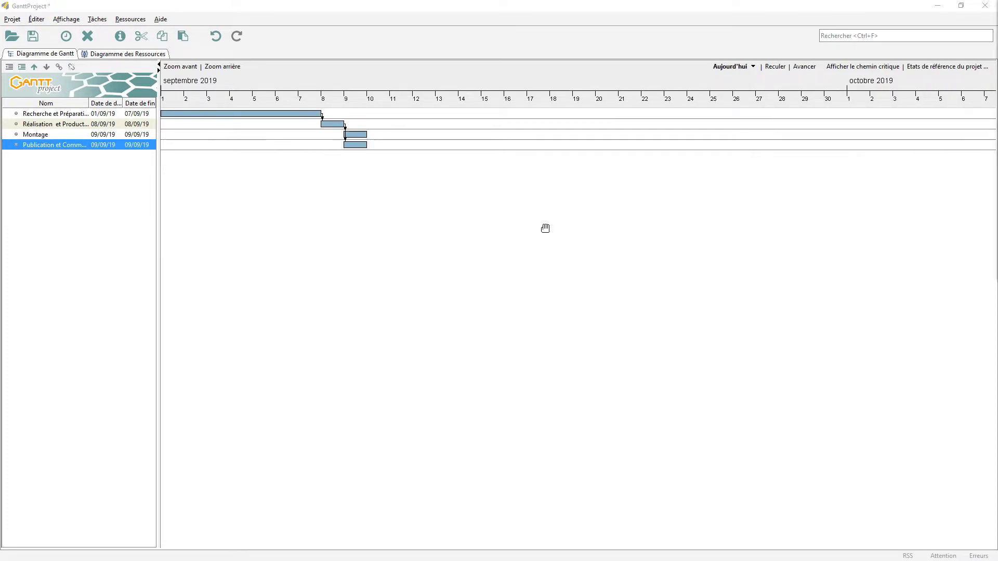
click(127, 53)
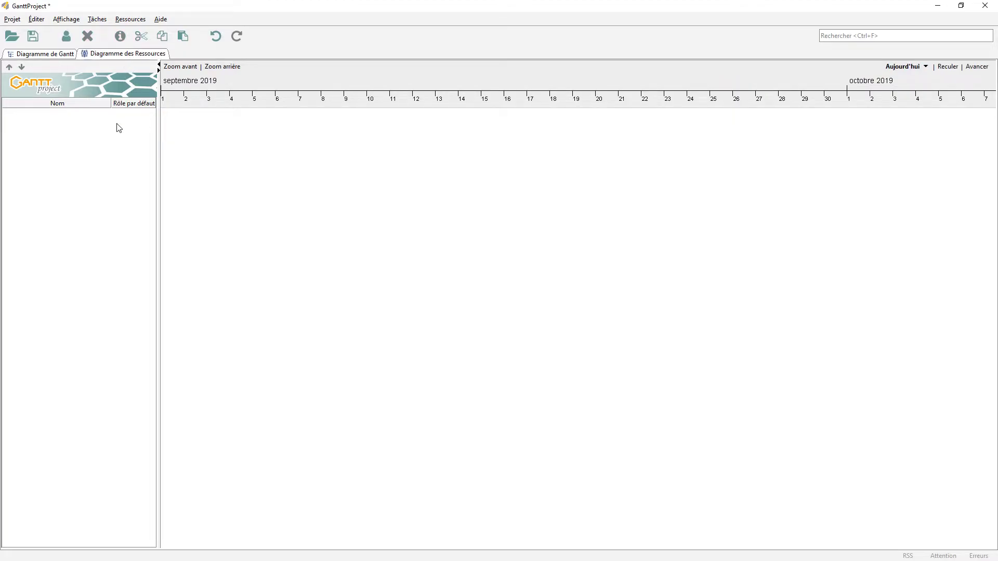
click(41, 54)
click(125, 19)
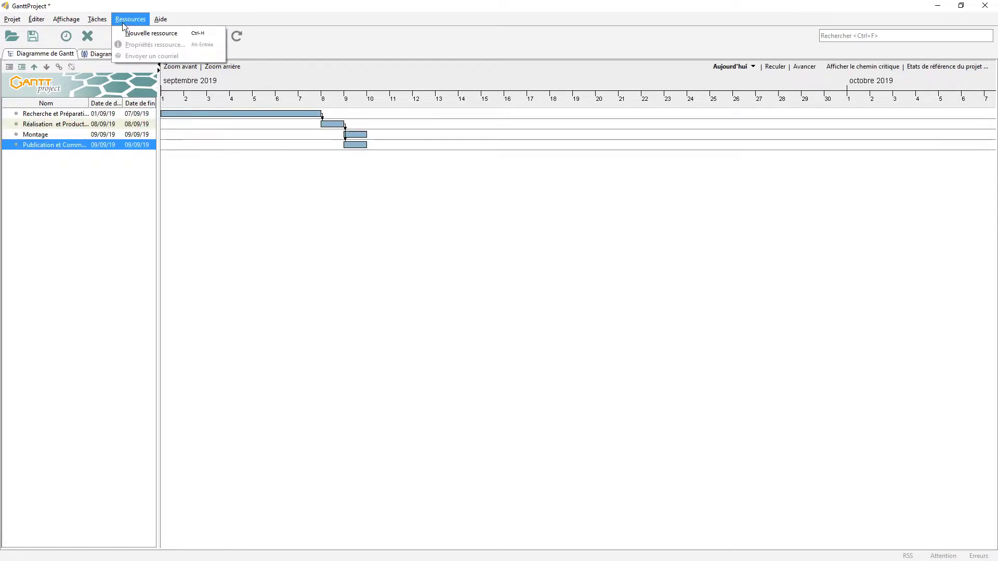
click(141, 33)
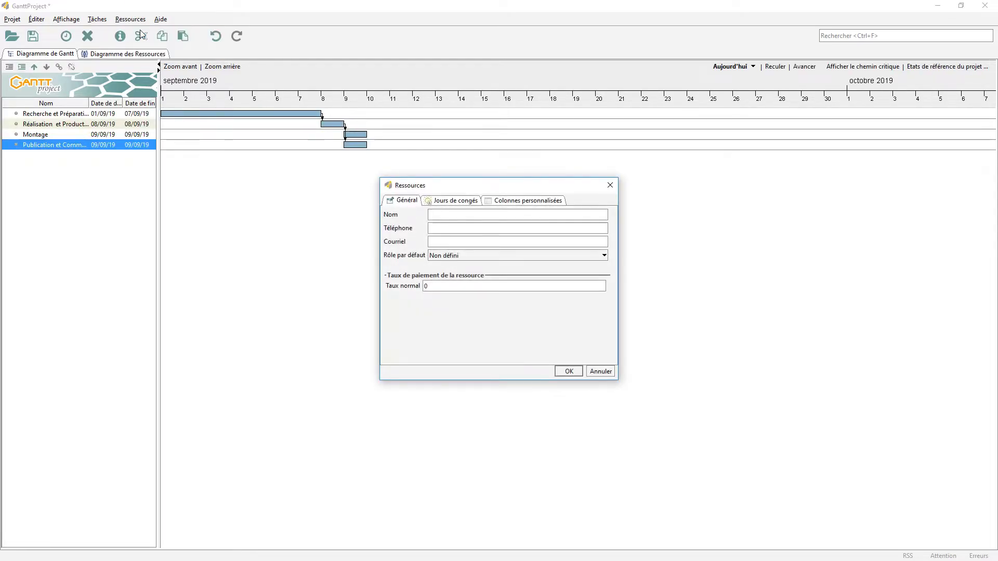
click(610, 185)
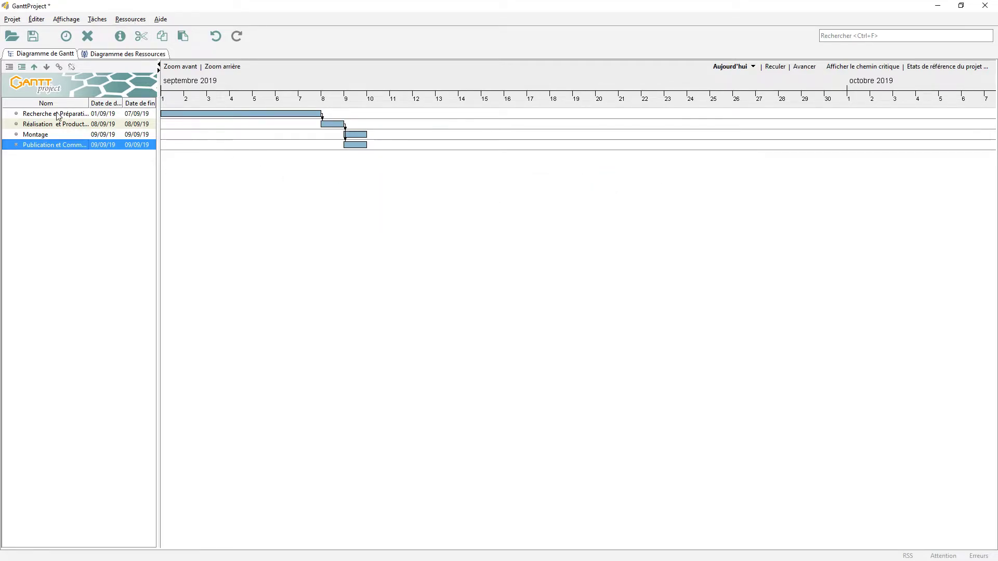
- Create a new resource named "Monsieur N1" with the default role Réalisateur
click(102, 57)
right_click(75, 125)
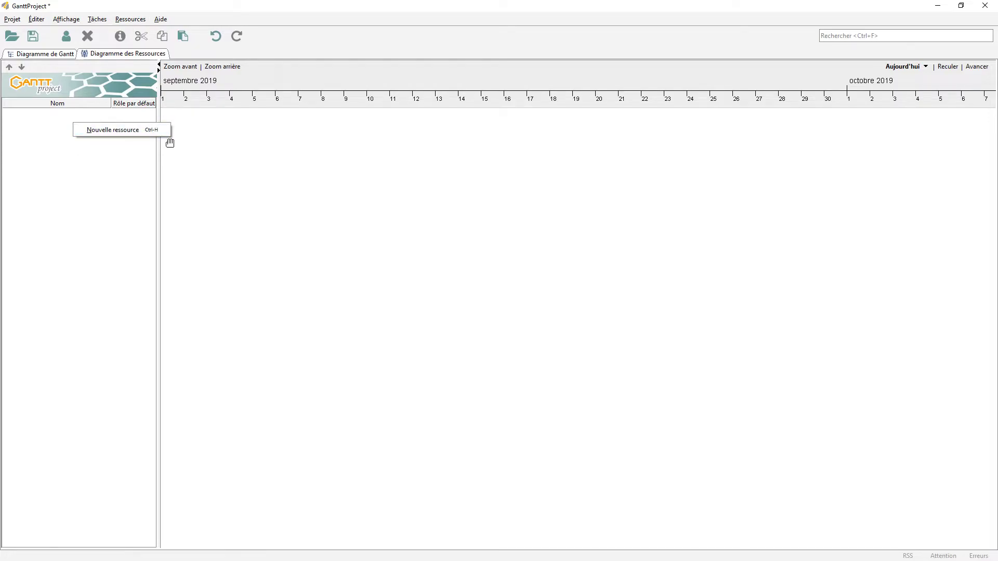
click(104, 131)
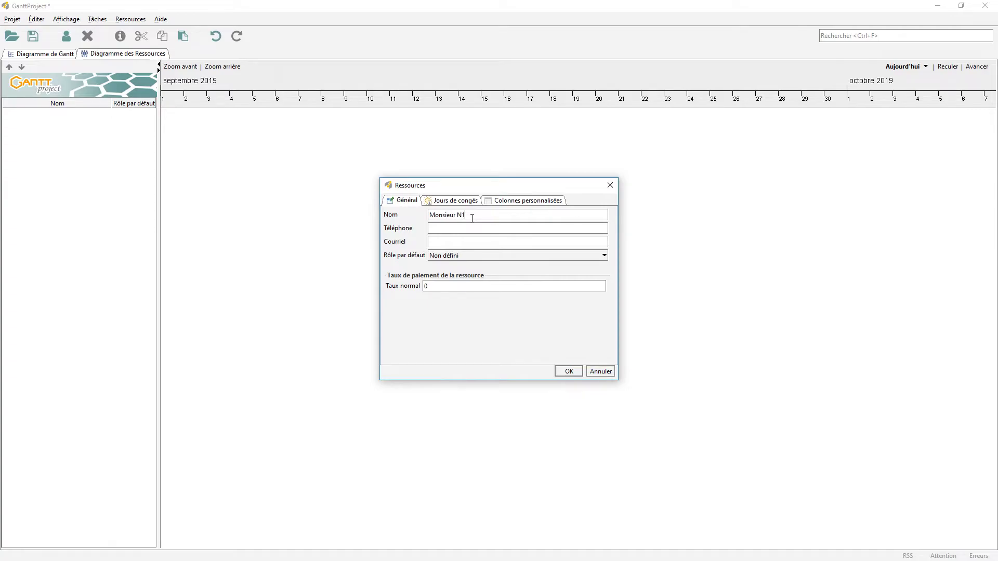
click(507, 255)
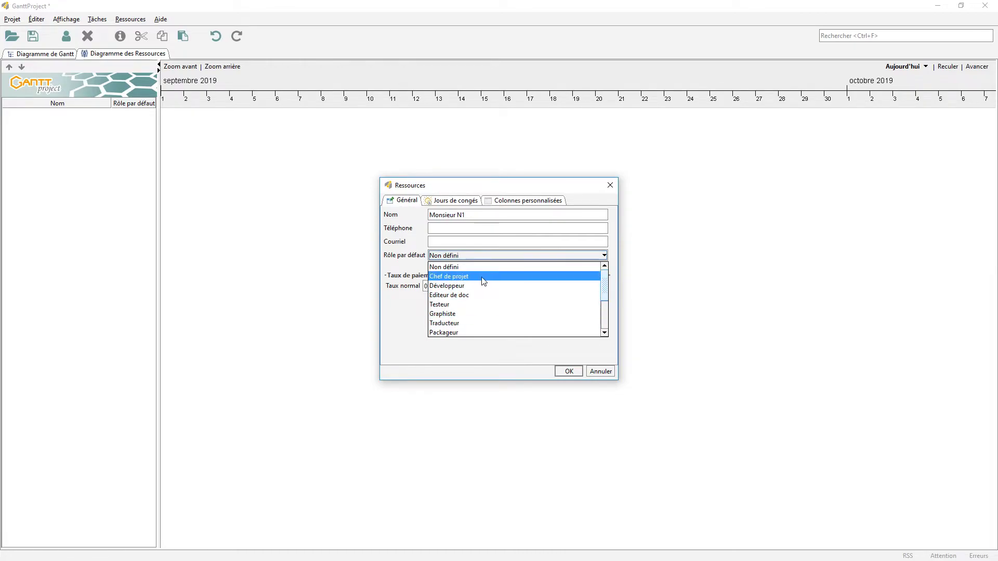
scroll(477, 305, down, 2)
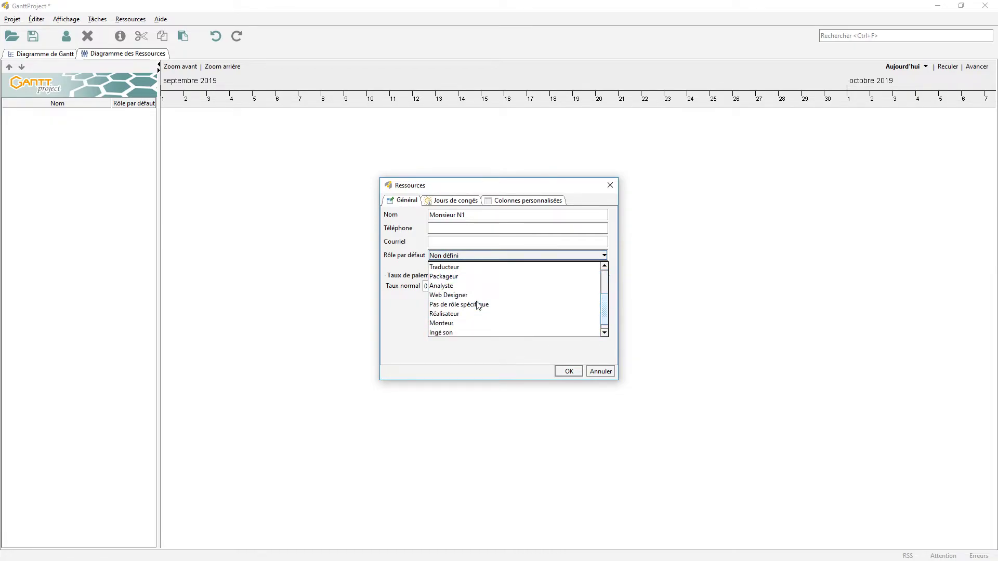
click(452, 314)
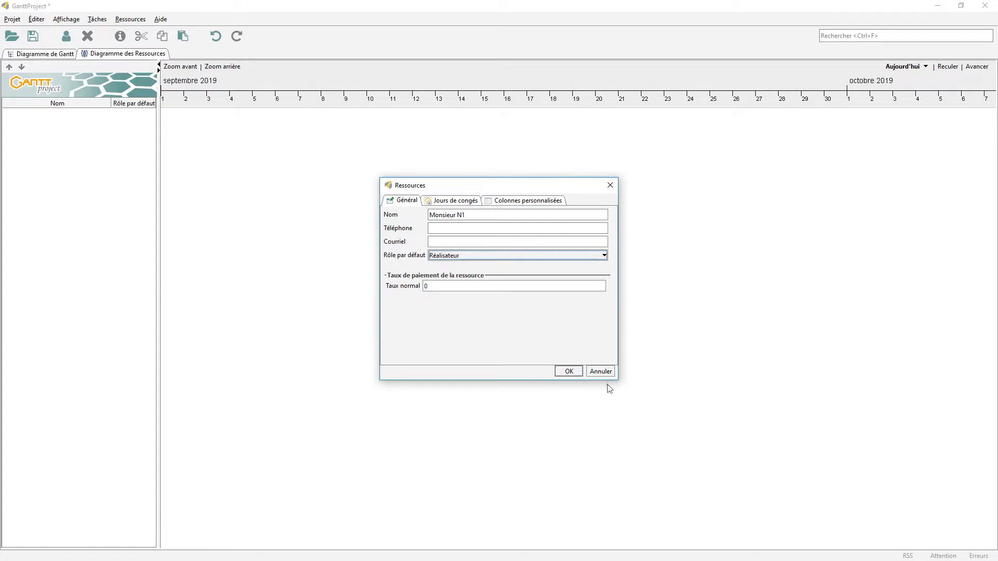
click(568, 373)
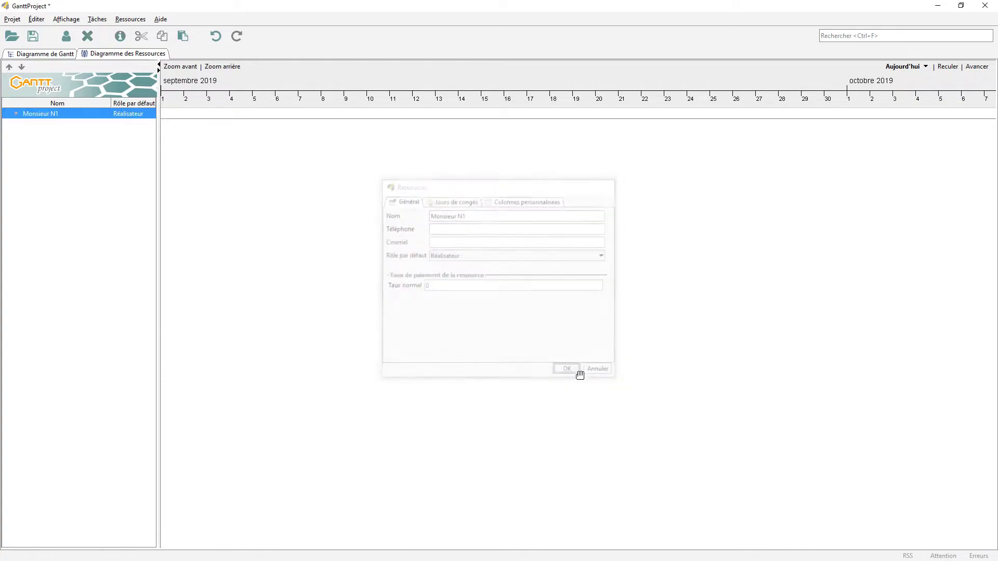
- Add a second resource named "Monsieur N2" with the default role Monteur
right_click(58, 135)
click(58, 138)
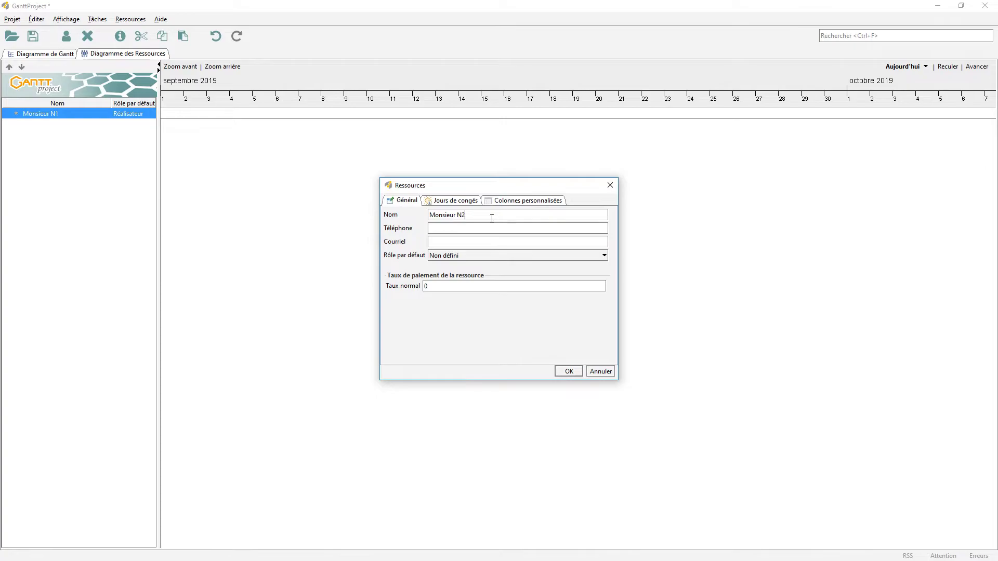
click(508, 260)
scroll(481, 310, down, 3)
click(496, 314)
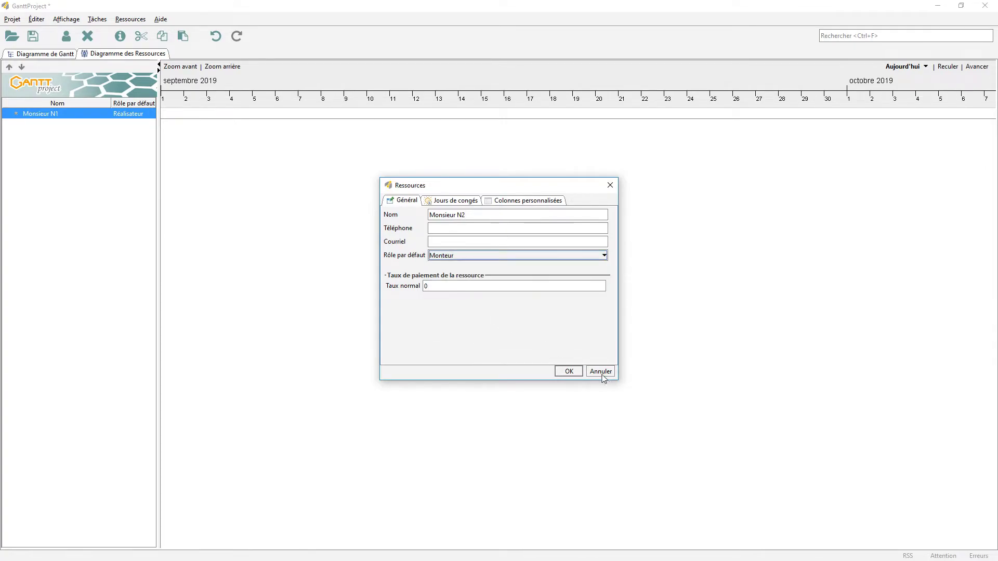
click(561, 372)
- Add a third resource named "Monsieur N3" with the default role Ingé son
right_click(56, 140)
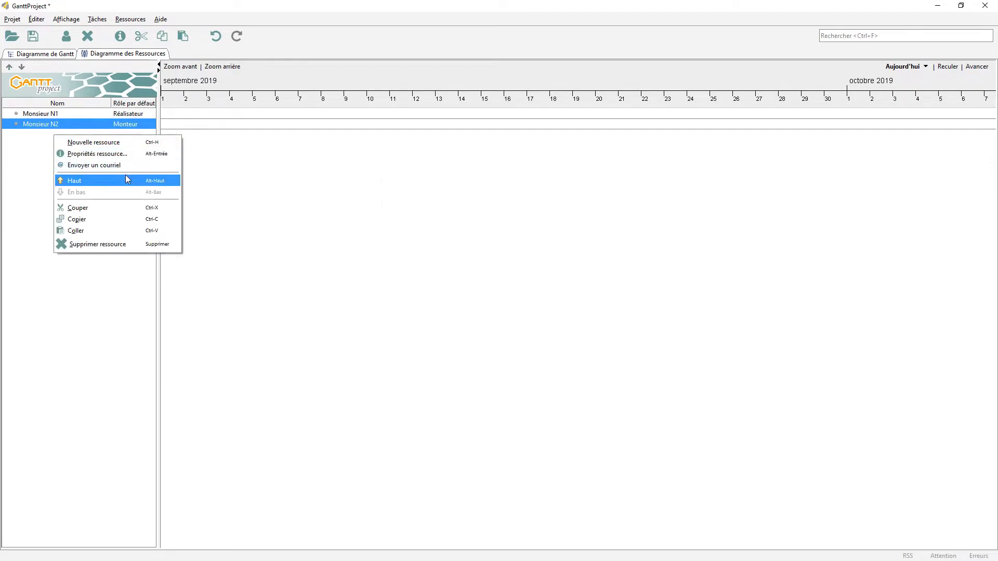
click(117, 139)
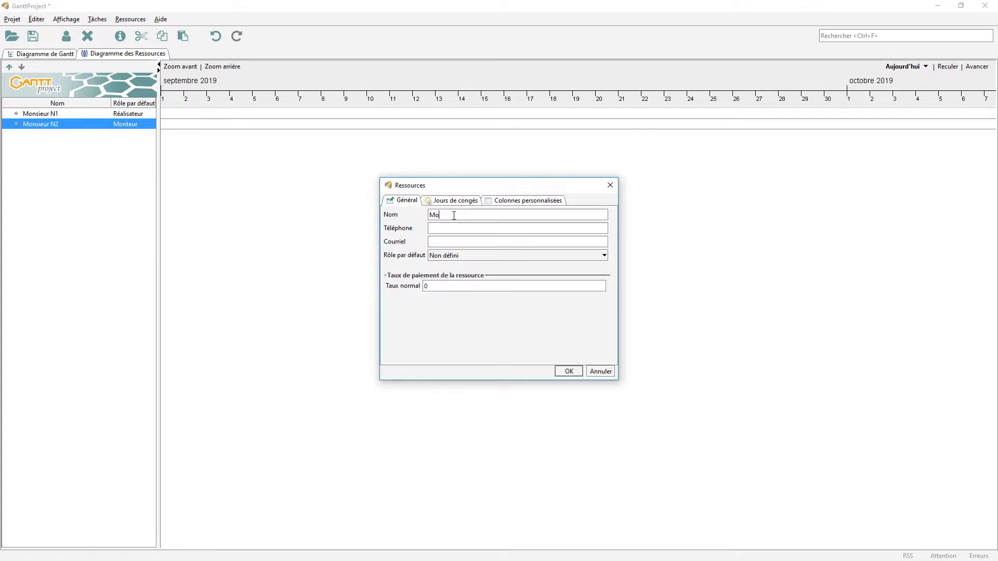
text(Monsieur N3)
click(467, 257)
scroll(492, 327, down, 3)
click(491, 339)
click(569, 372)
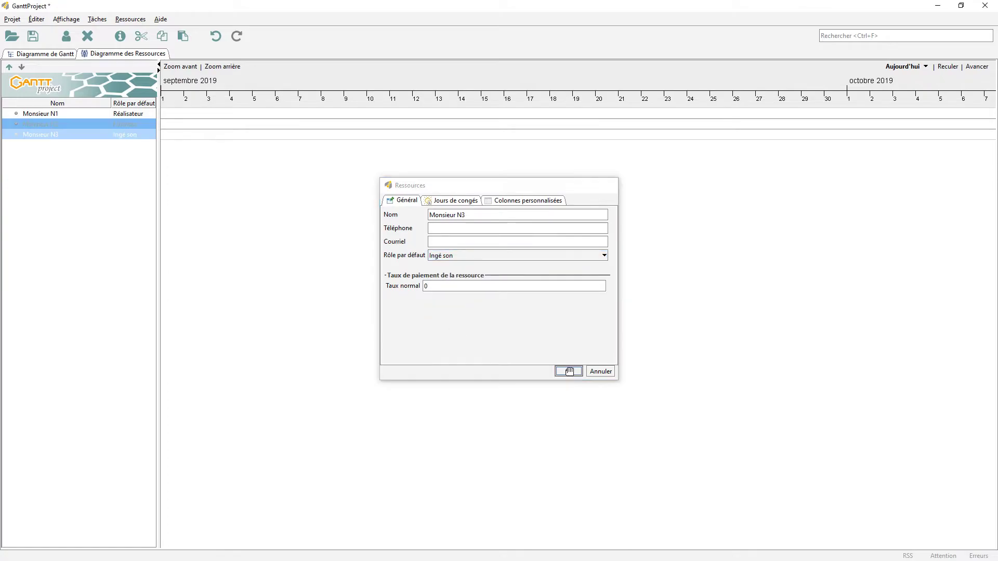
- Add a fourth resource named "Monsieur N4" with the default role Comédien
right_click(49, 187)
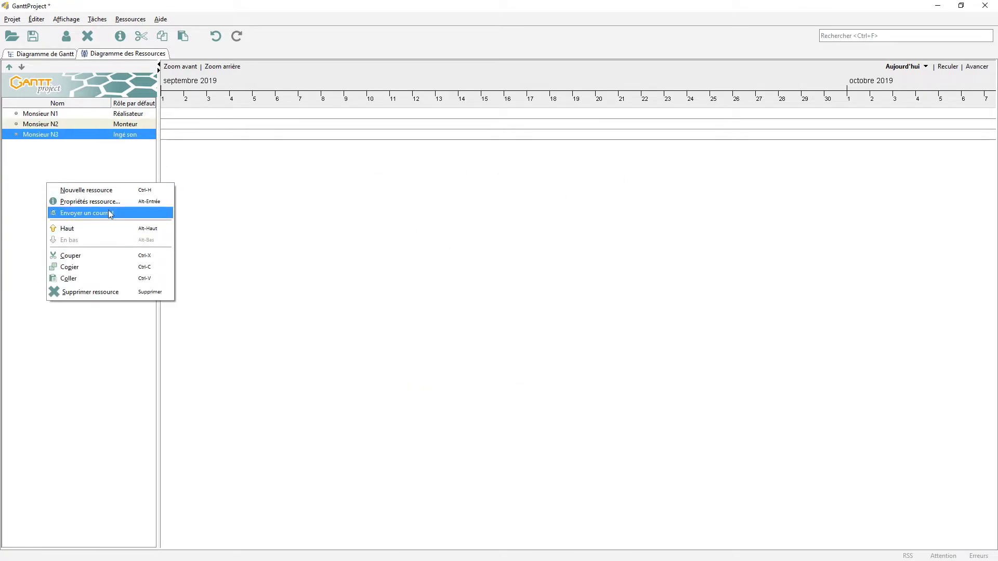
click(110, 188)
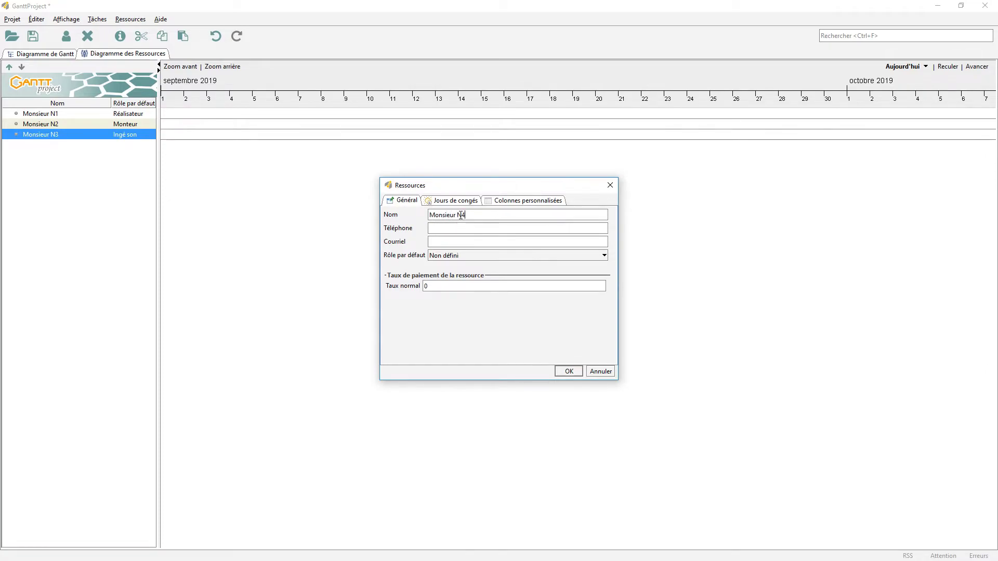
click(504, 256)
scroll(512, 289, down, 3)
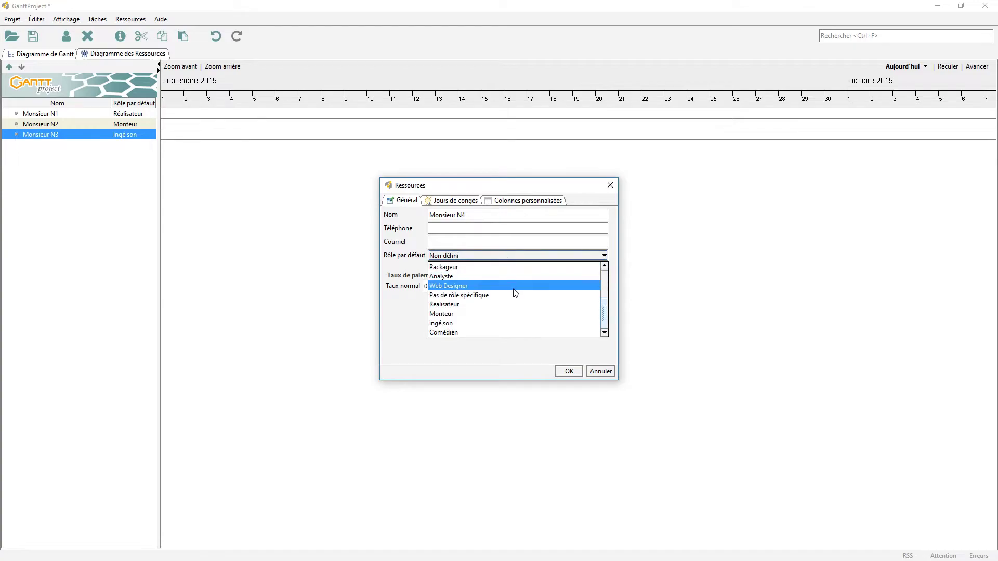
click(507, 332)
click(576, 371)
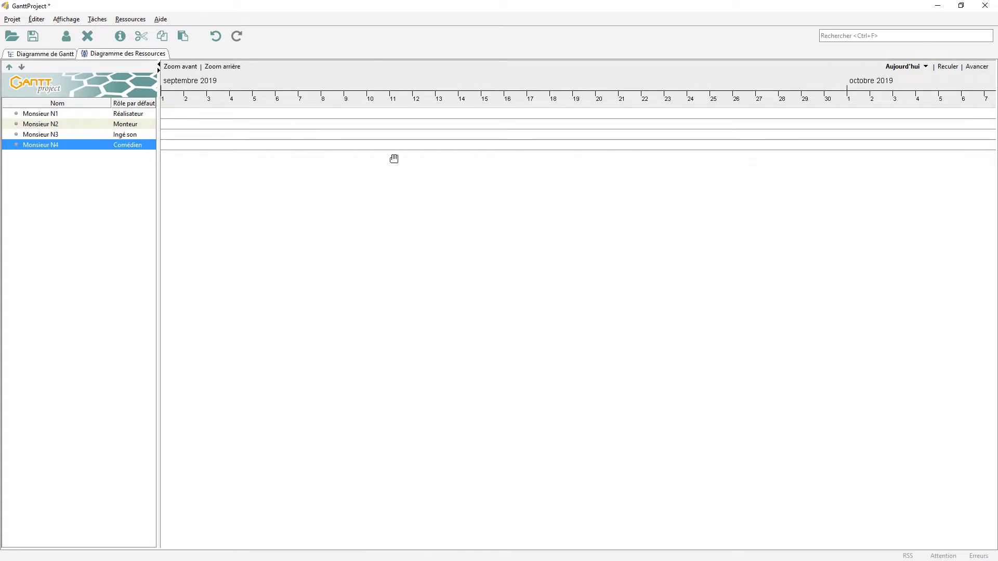
- Assign Monsieur N1 to the "Recherche et Préparation" task and check the assignment in the resource chart
click(28, 54)
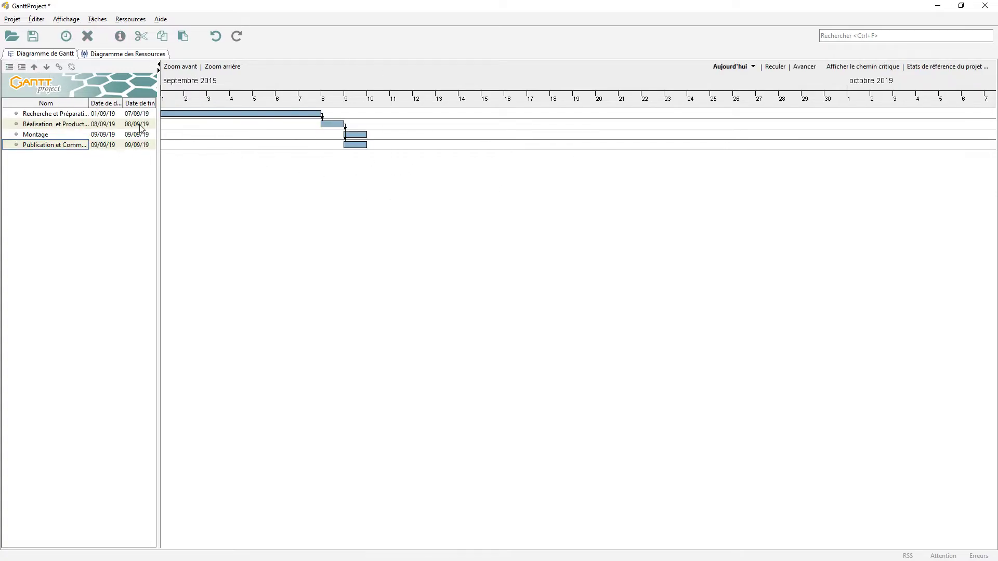
right_click(58, 112)
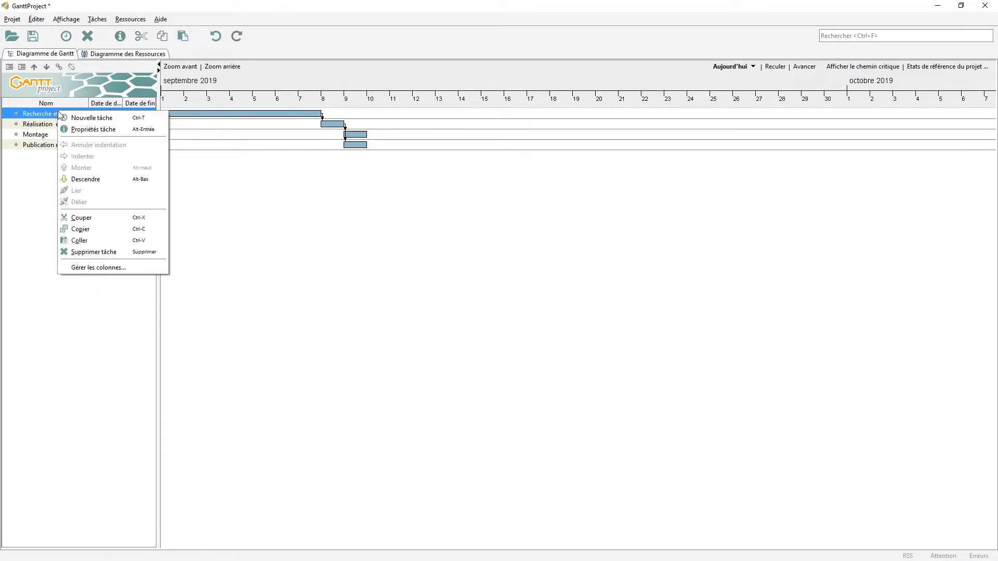
click(92, 130)
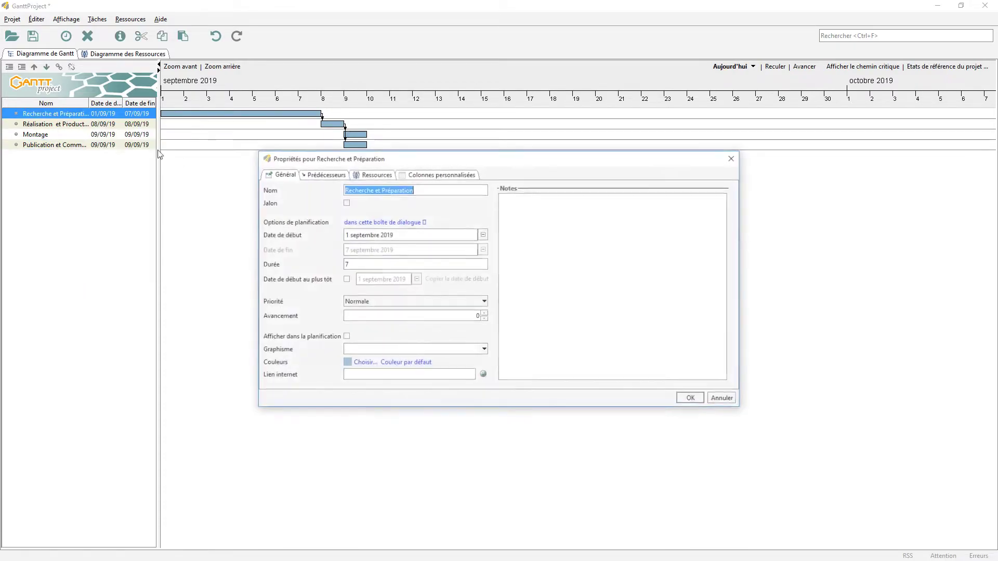
click(369, 175)
click(363, 213)
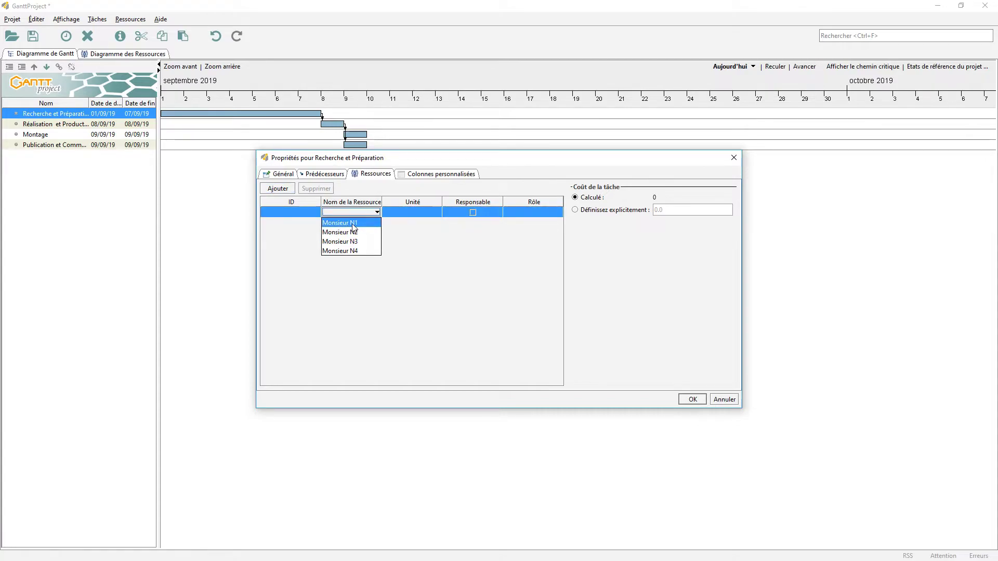
click(353, 223)
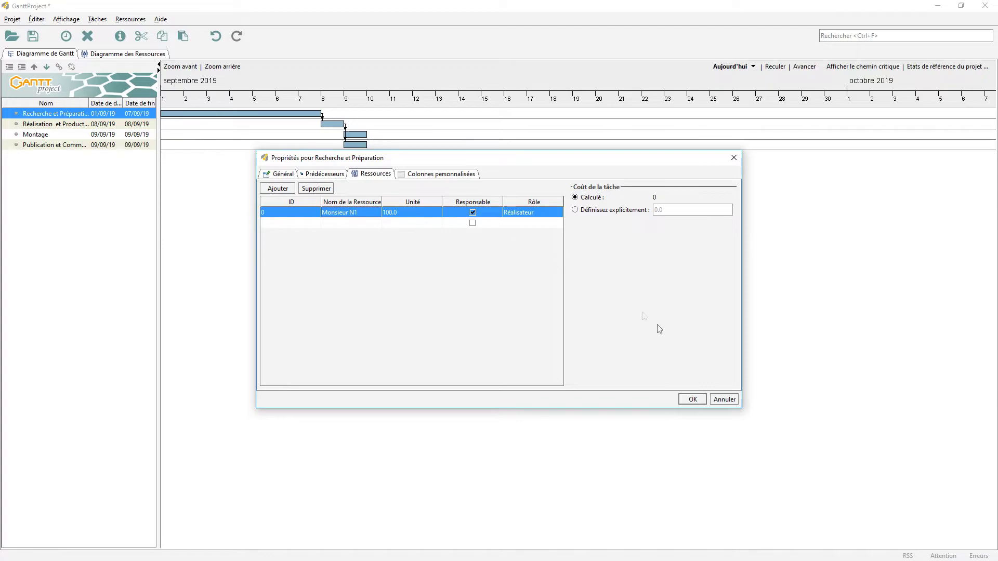
click(702, 398)
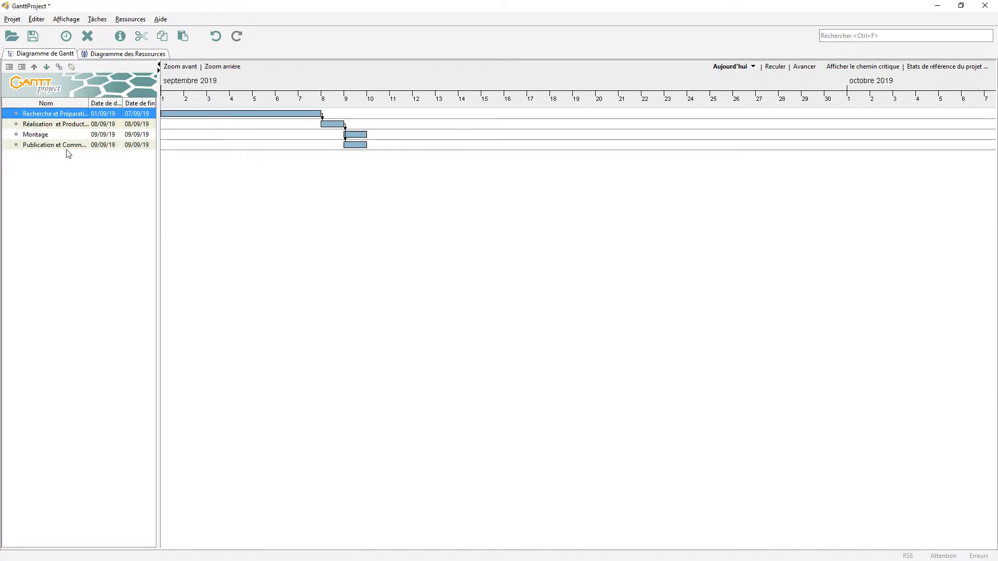
click(108, 53)
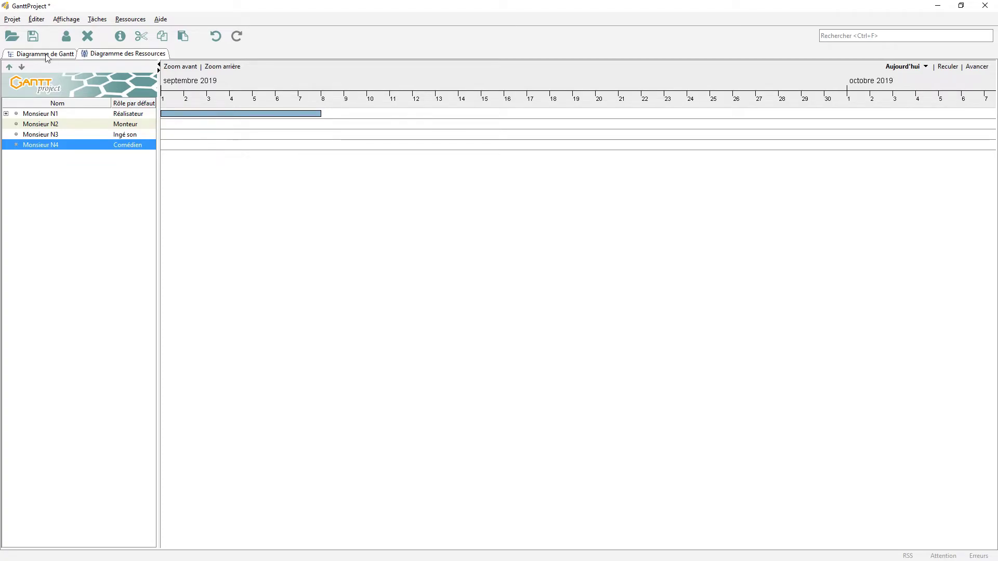
- Assign Monsieur N1, Monsieur N3 and Monsieur N4 to the "Réalisation et Production" task and check the resource chart
click(47, 54)
click(62, 126)
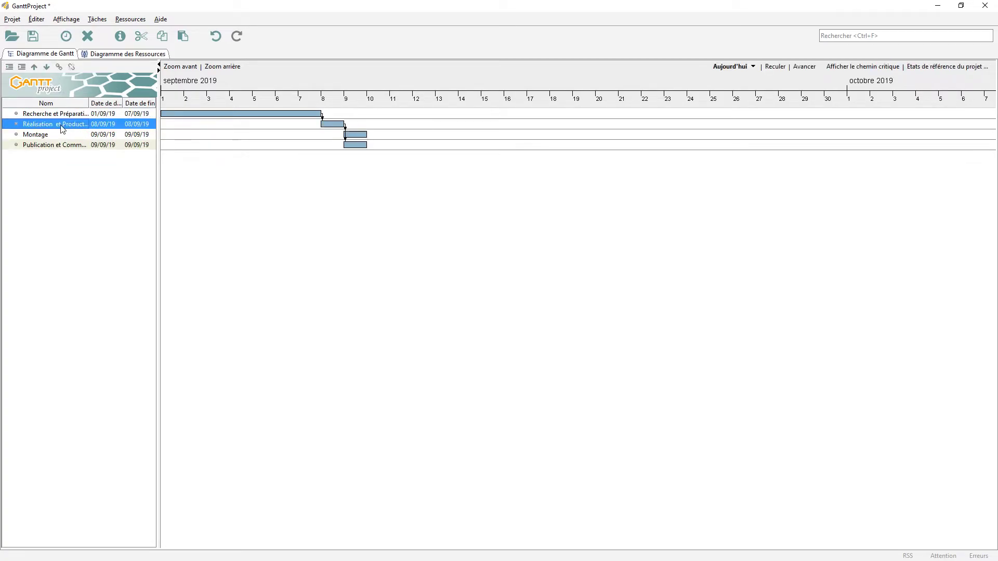
double_click(62, 126)
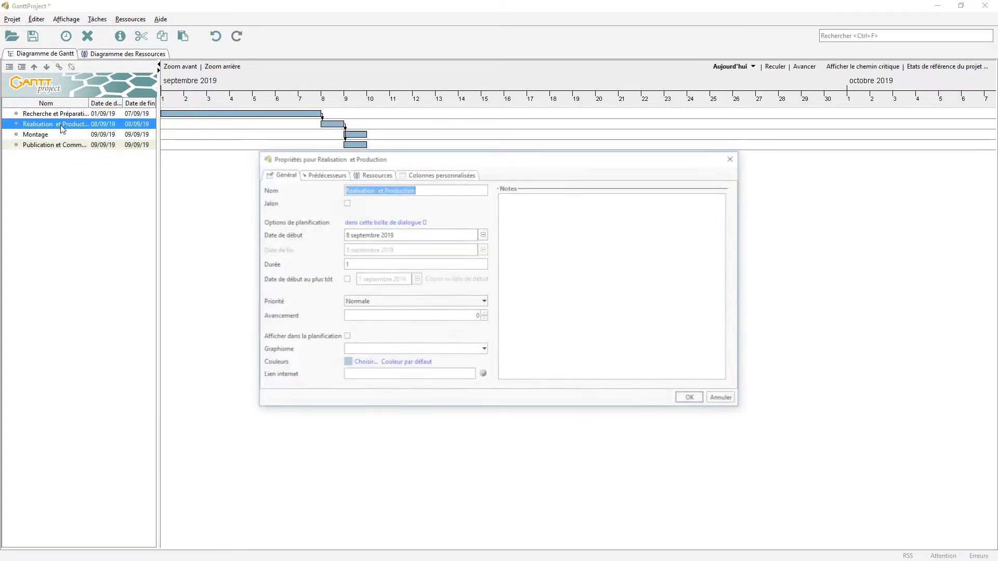
click(372, 173)
click(352, 211)
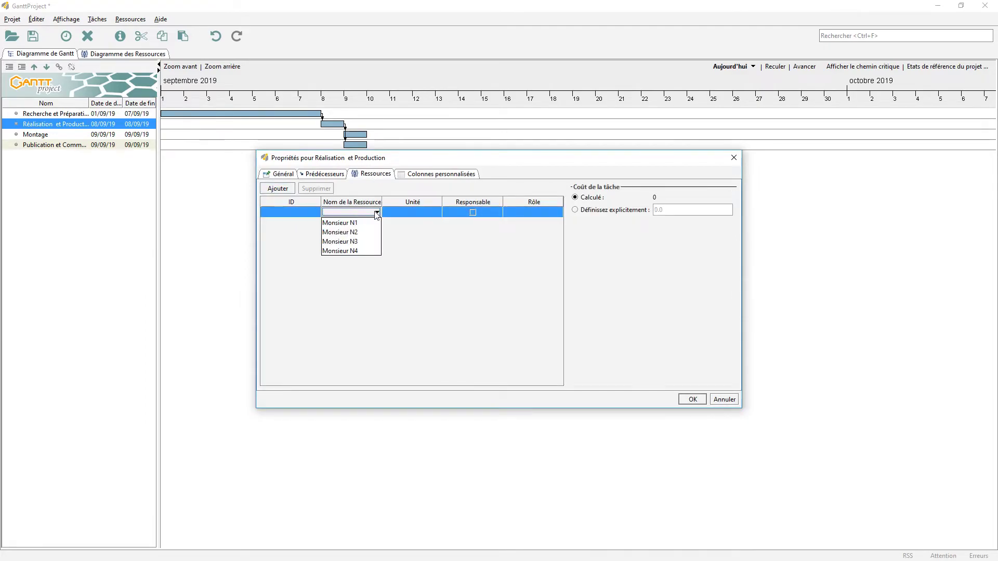
click(358, 225)
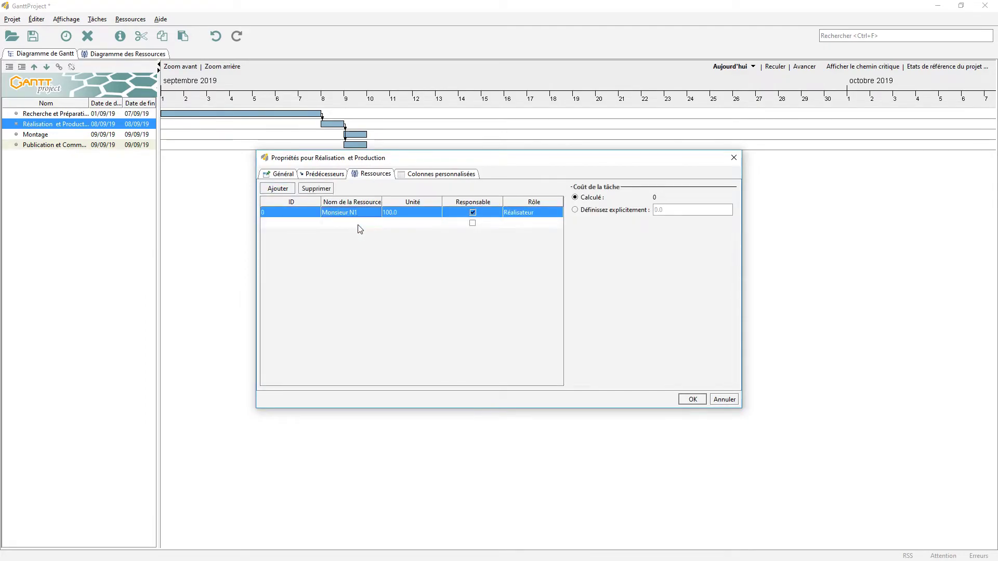
click(358, 225)
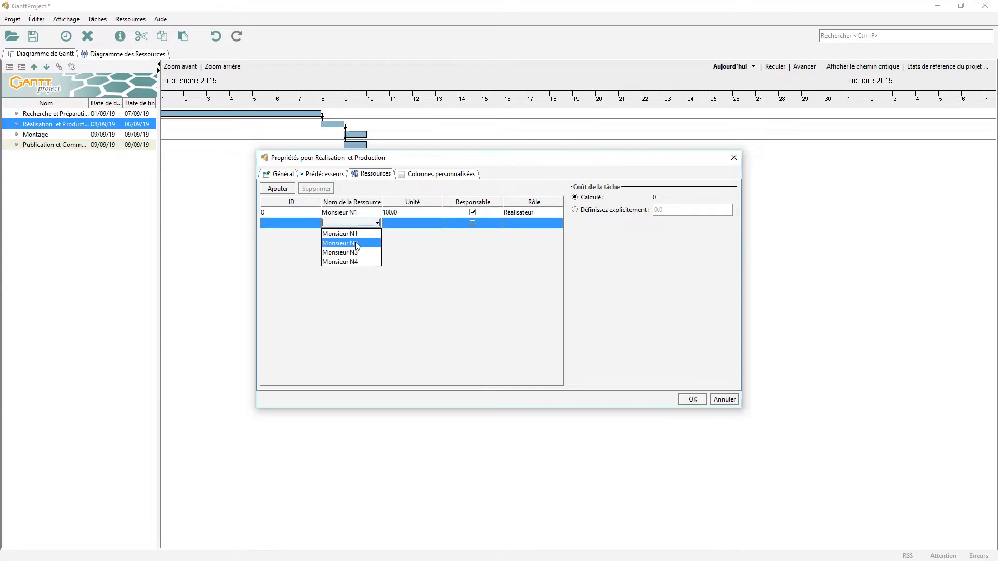
click(355, 254)
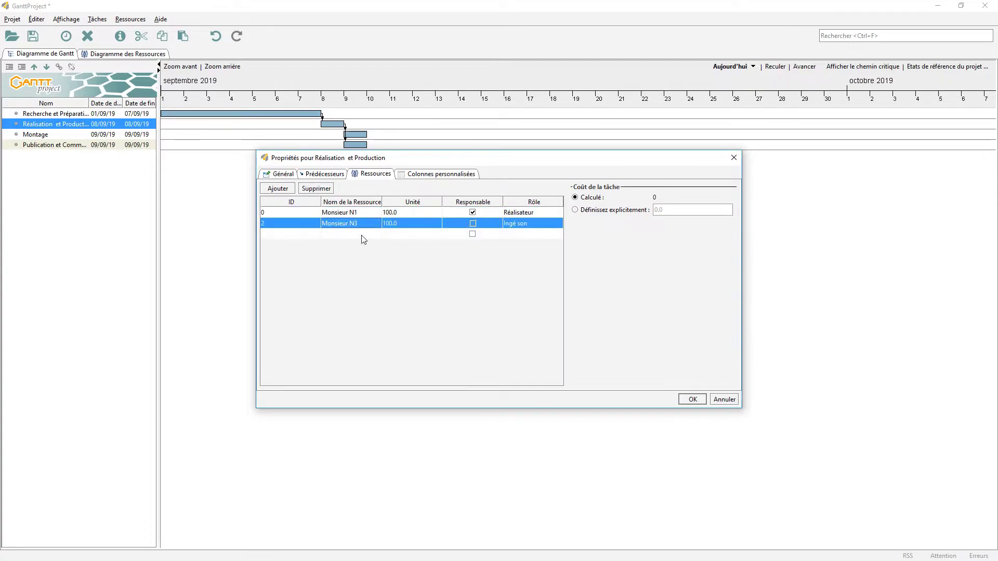
click(362, 237)
click(354, 277)
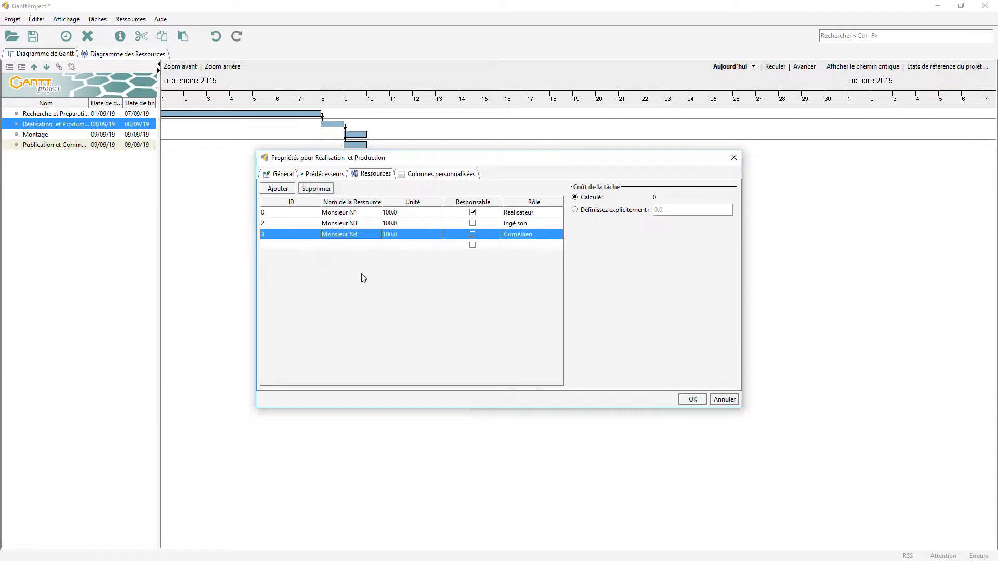
click(694, 399)
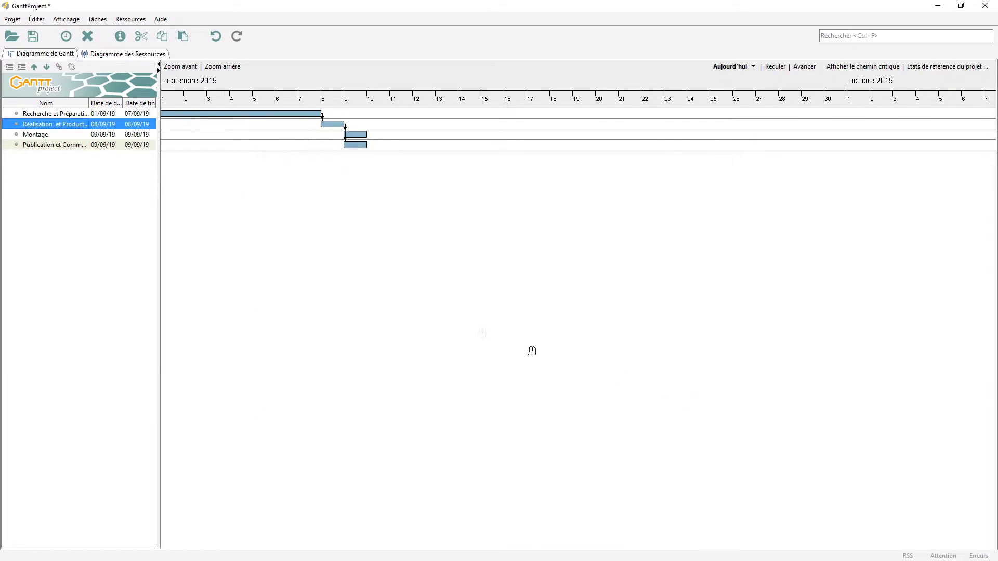
click(97, 54)
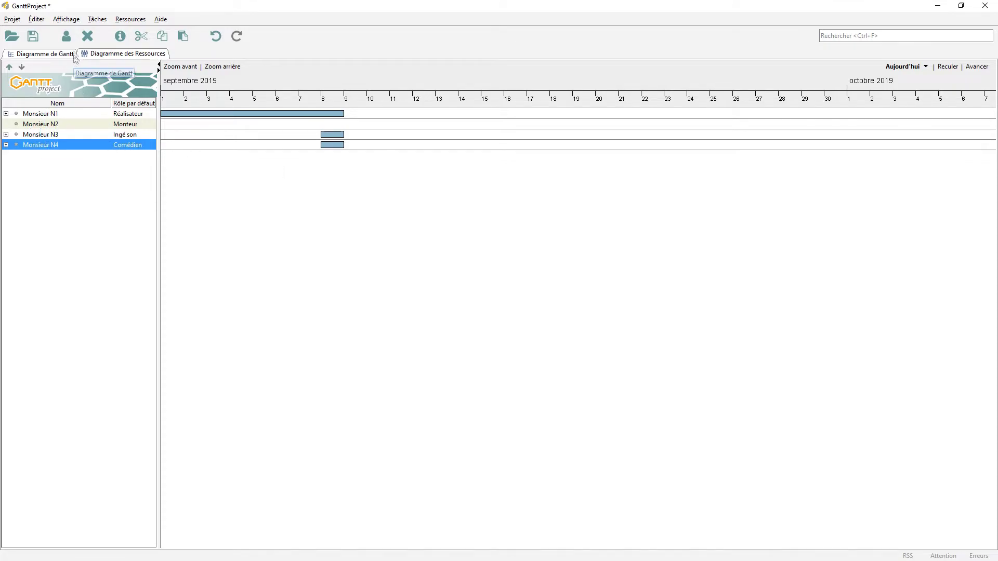
- Assign Monsieur N2 and Monsieur N3 to the "Montage" task, with Monsieur N2 as the person responsible
click(47, 54)
click(45, 136)
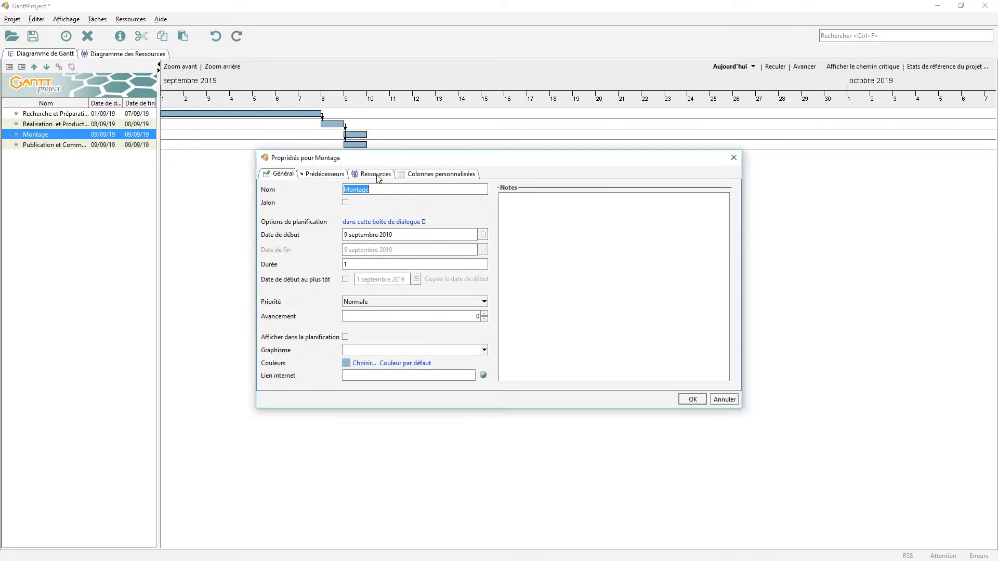
click(375, 174)
click(364, 213)
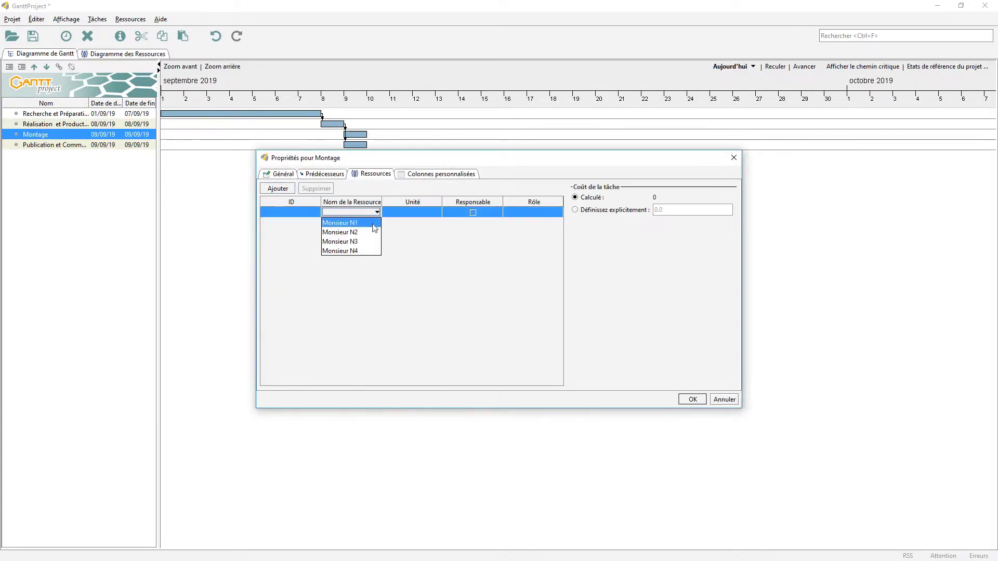
click(367, 232)
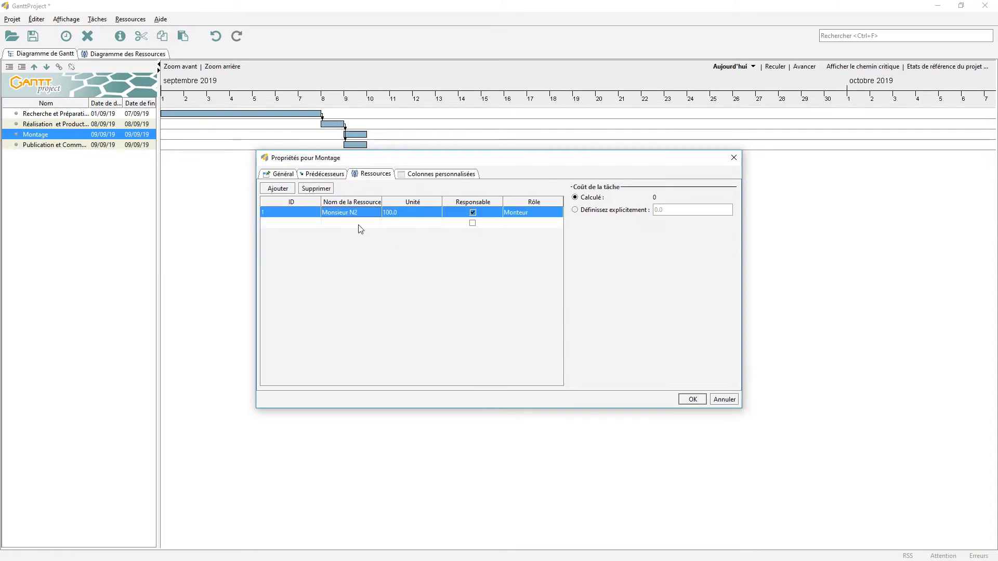
click(359, 225)
click(362, 251)
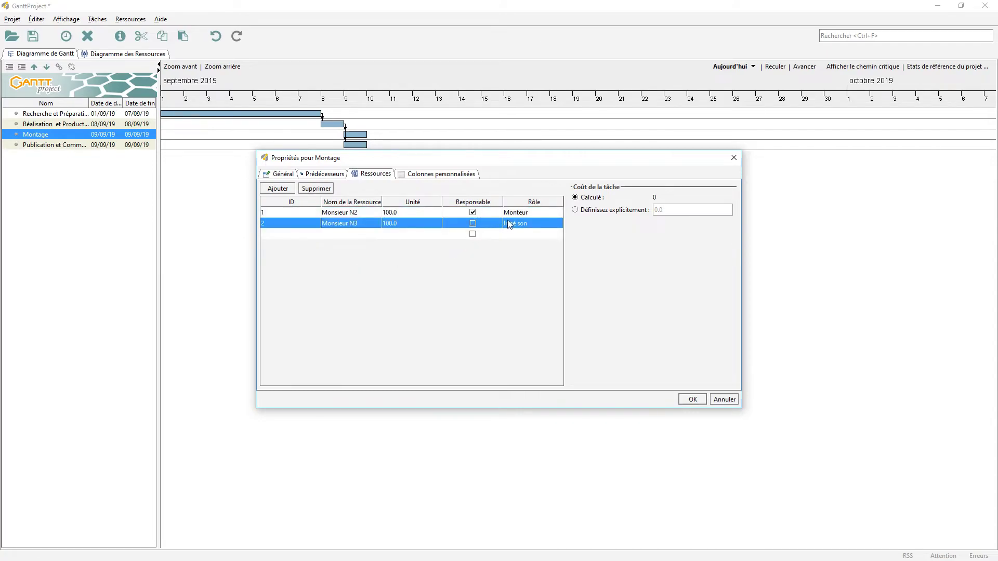
click(695, 400)
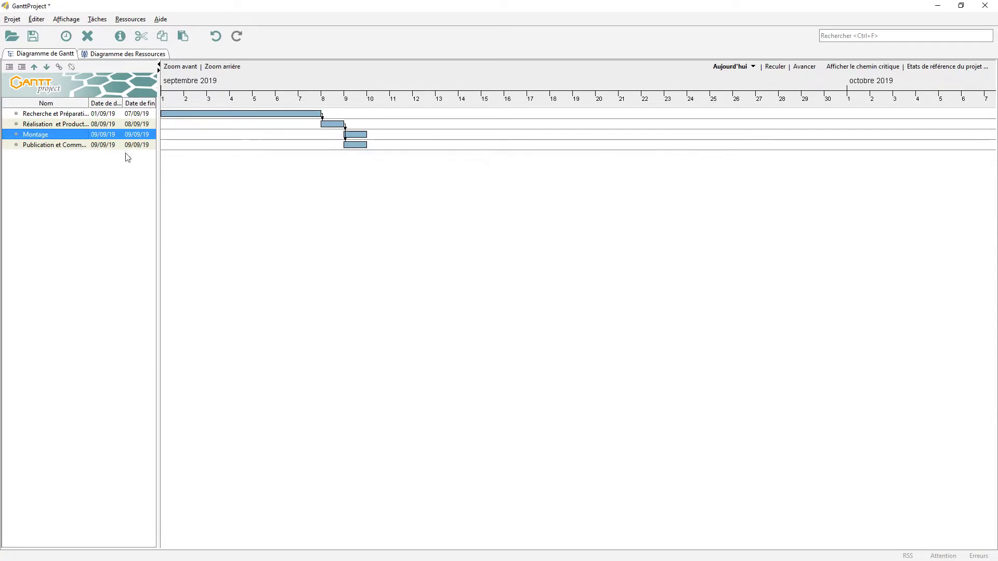
- Assign Monsieur N1, Monsieur N3 and Monsieur N4 to the "Publication et Communication" task and check the resource chart
double_click(49, 148)
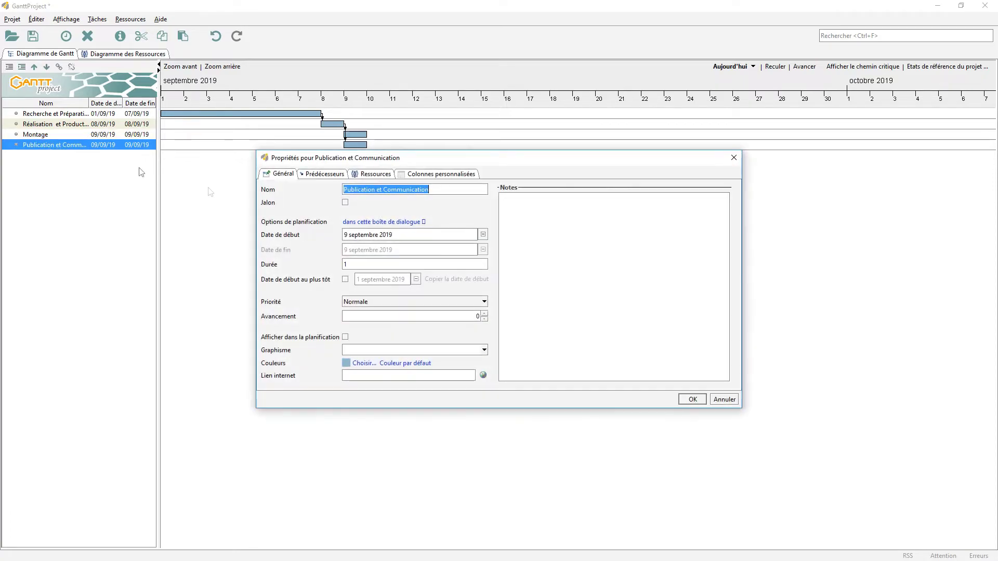
click(372, 176)
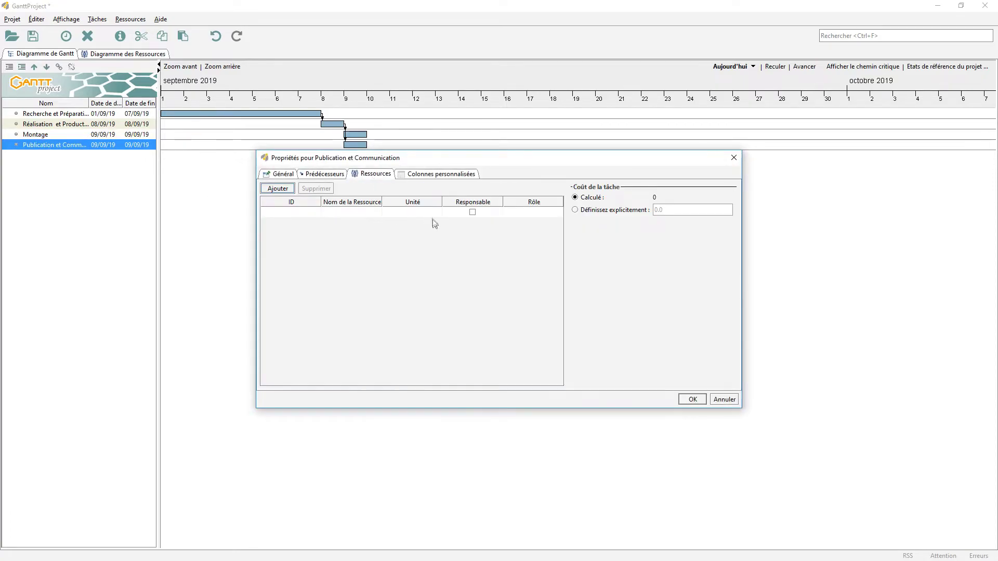
click(346, 213)
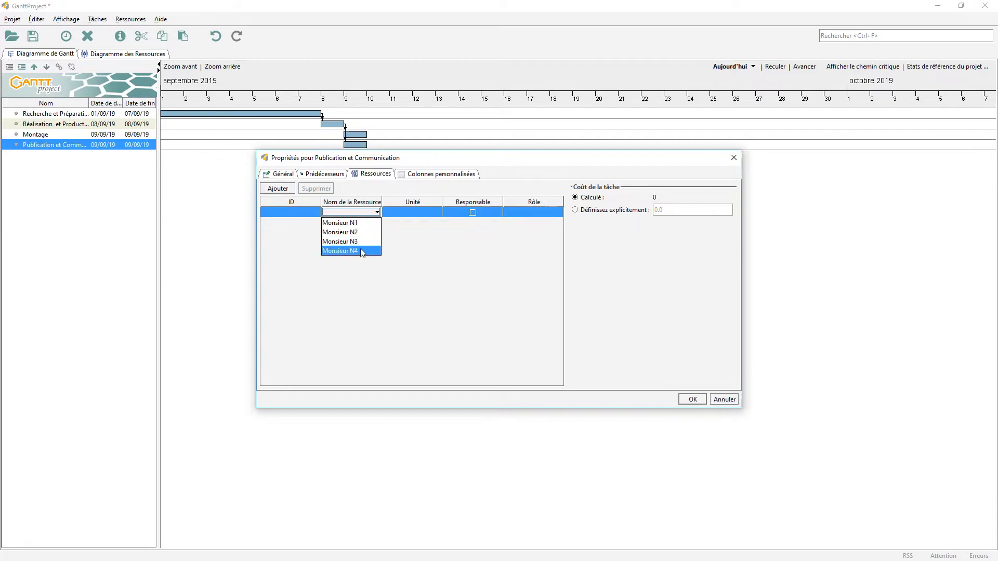
click(358, 224)
click(360, 224)
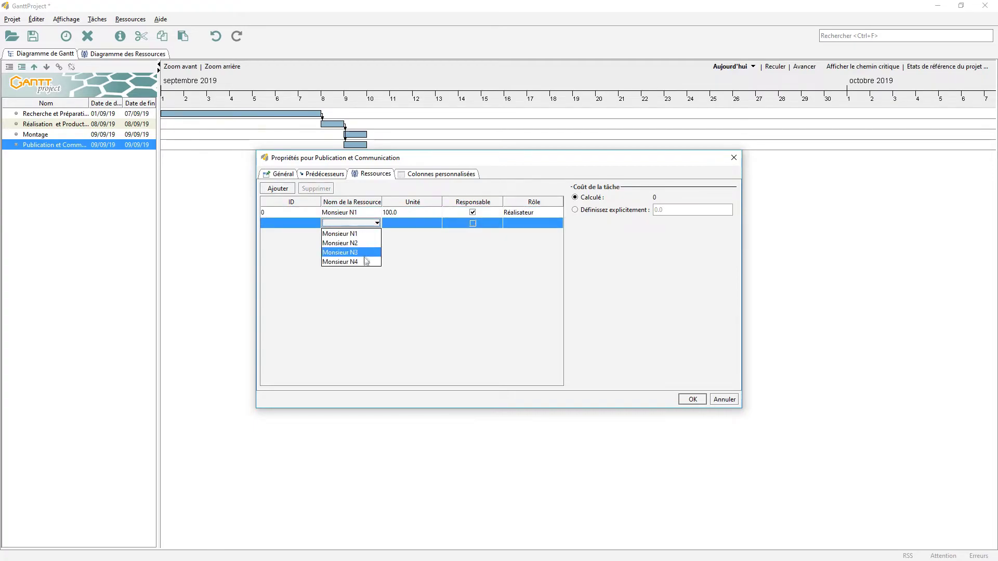
click(358, 251)
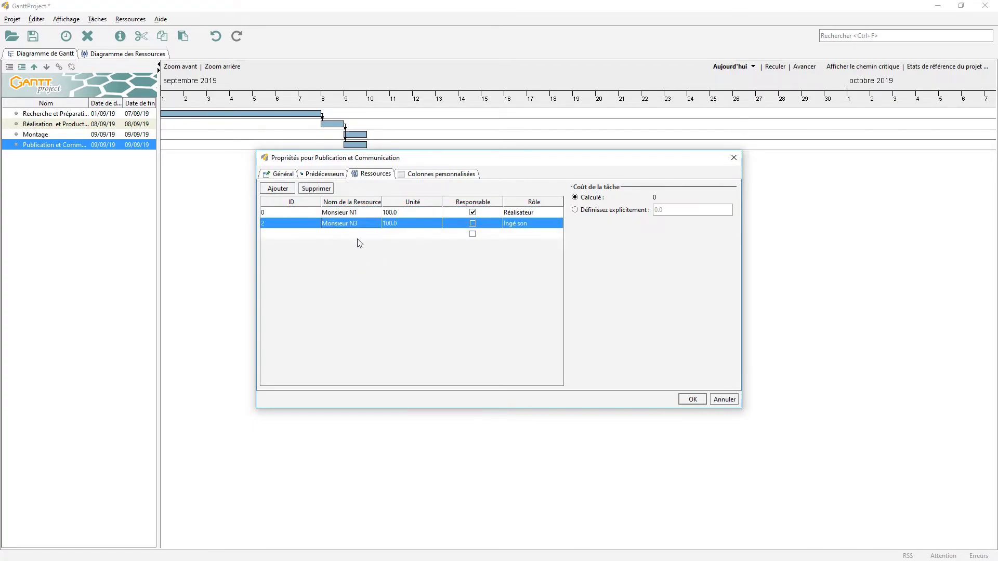
click(360, 234)
click(362, 273)
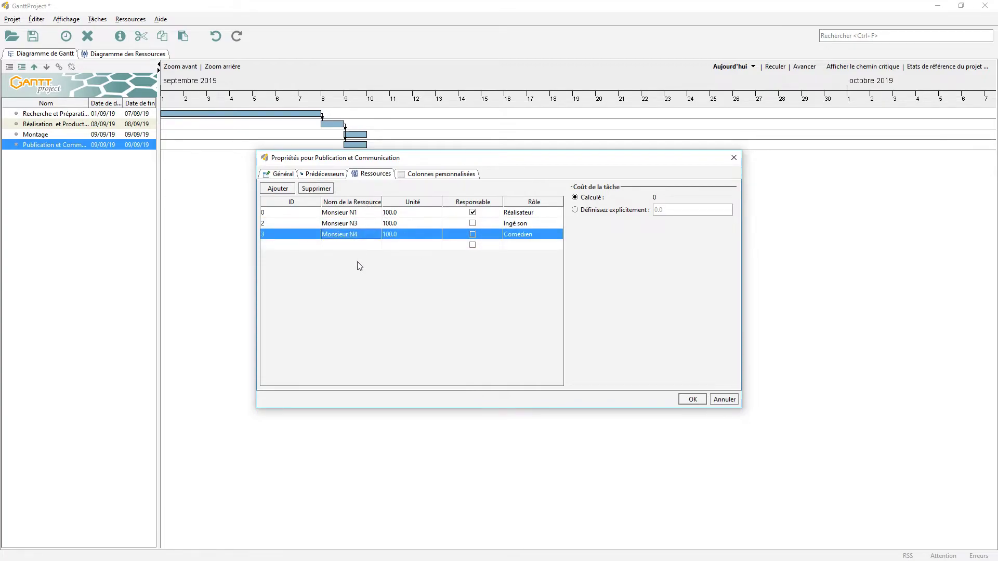
click(694, 400)
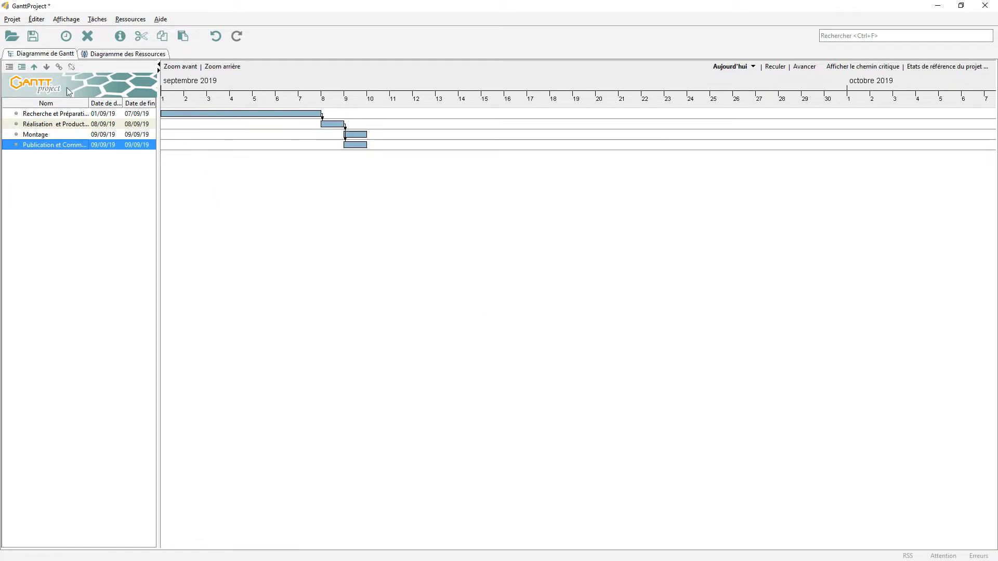
click(119, 54)
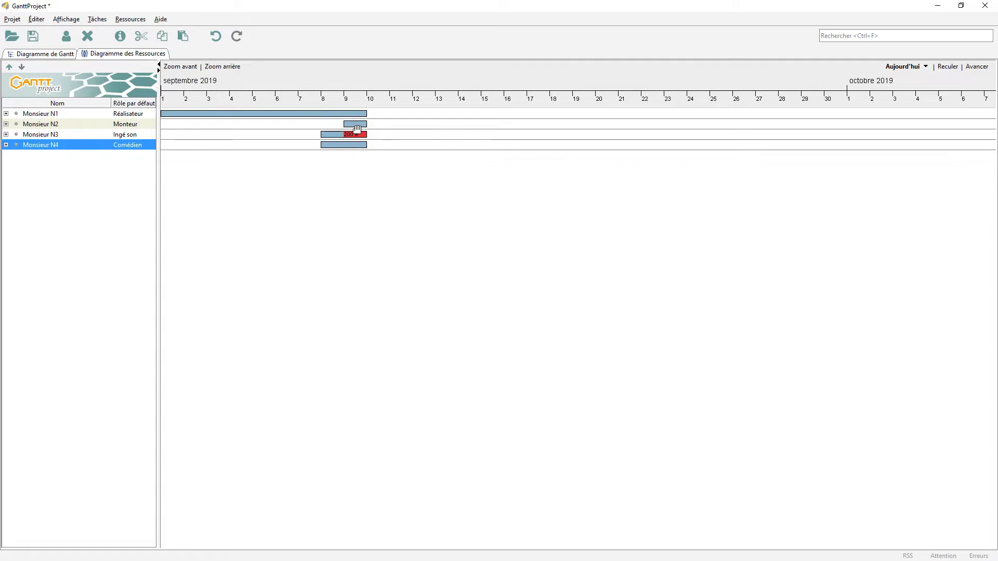
- Remove Monsieur N3 from the "Publication et Communication" task's resources and check the resource chart
click(68, 54)
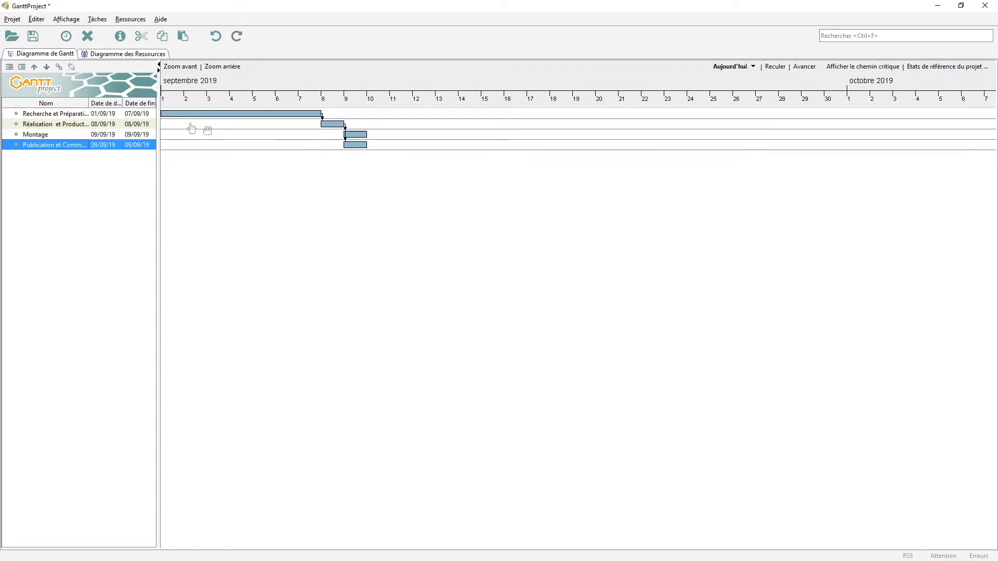
double_click(54, 146)
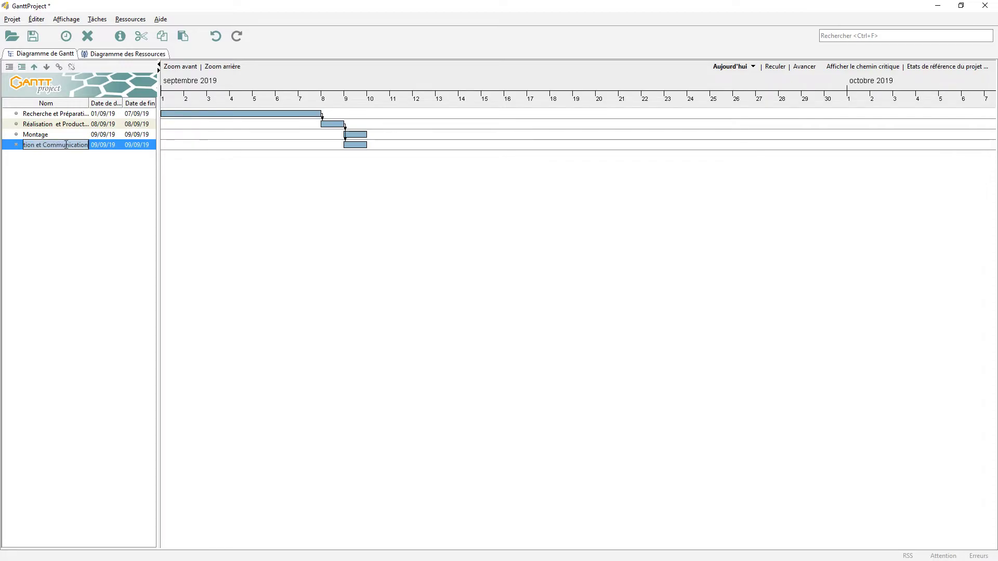
right_click(98, 145)
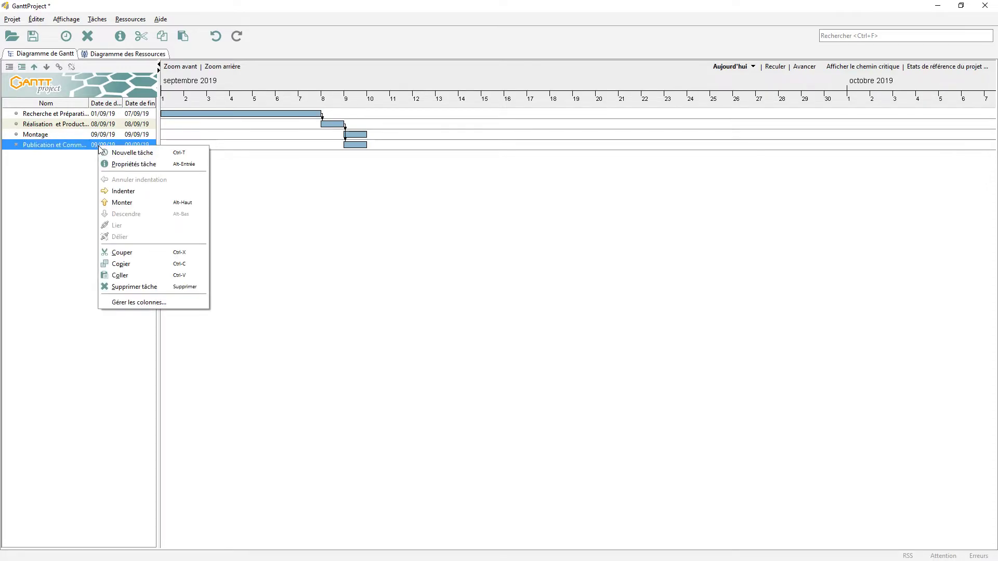
click(136, 164)
click(373, 175)
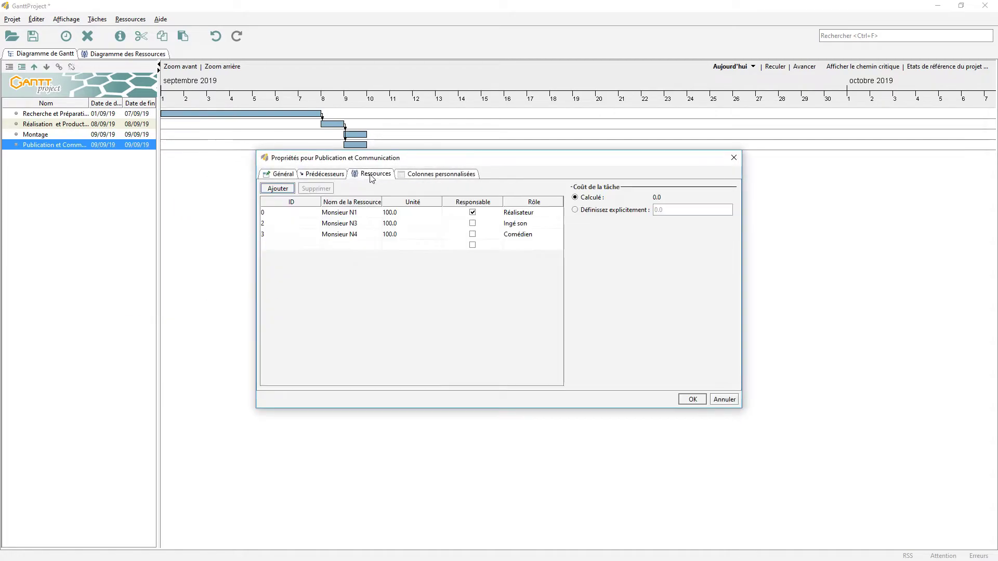
click(343, 224)
click(284, 221)
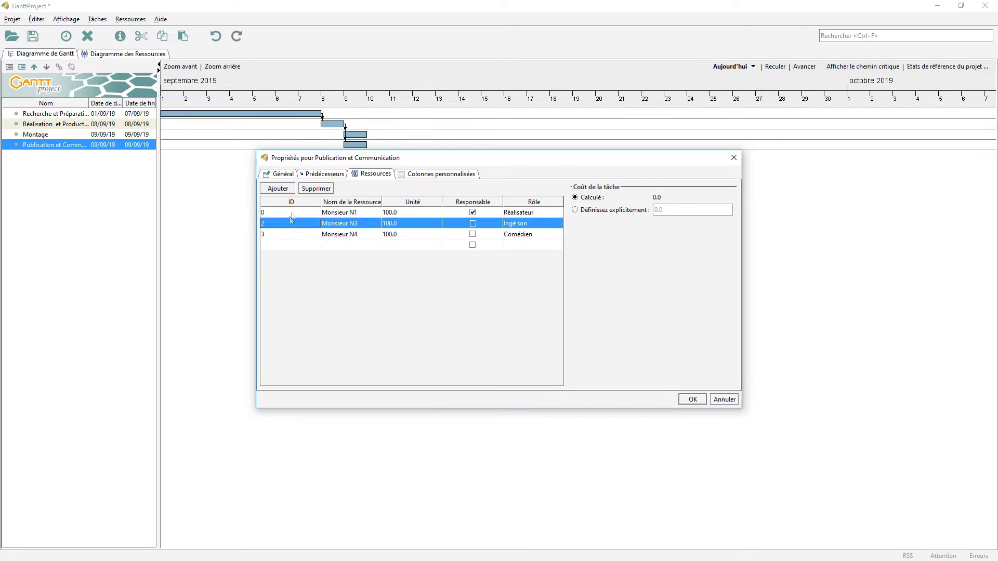
click(312, 189)
click(693, 399)
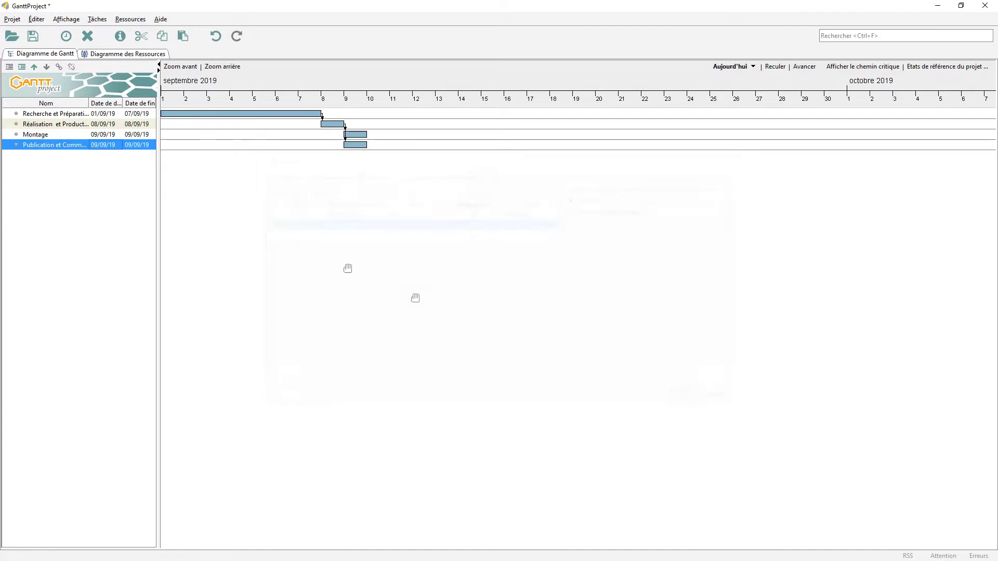
click(119, 55)
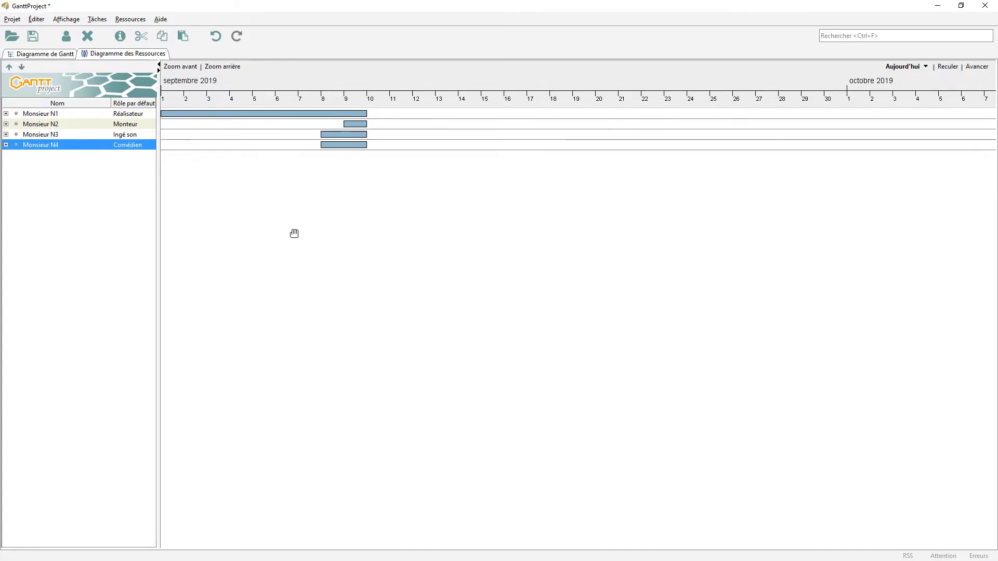
- Set the logo file in the general preferences to Logo2.jpg from the "Image site" folder inside Data
click(29, 55)
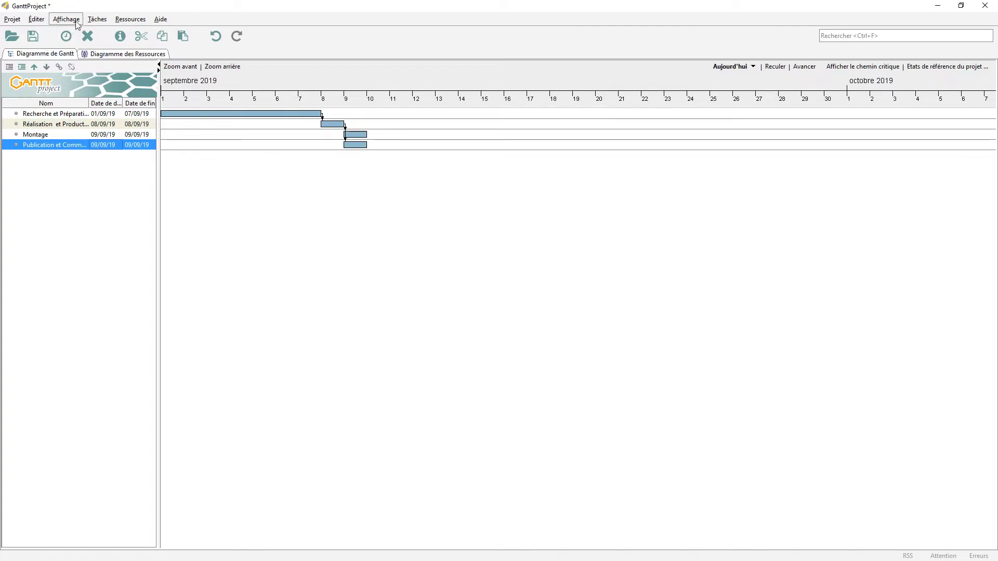
click(39, 20)
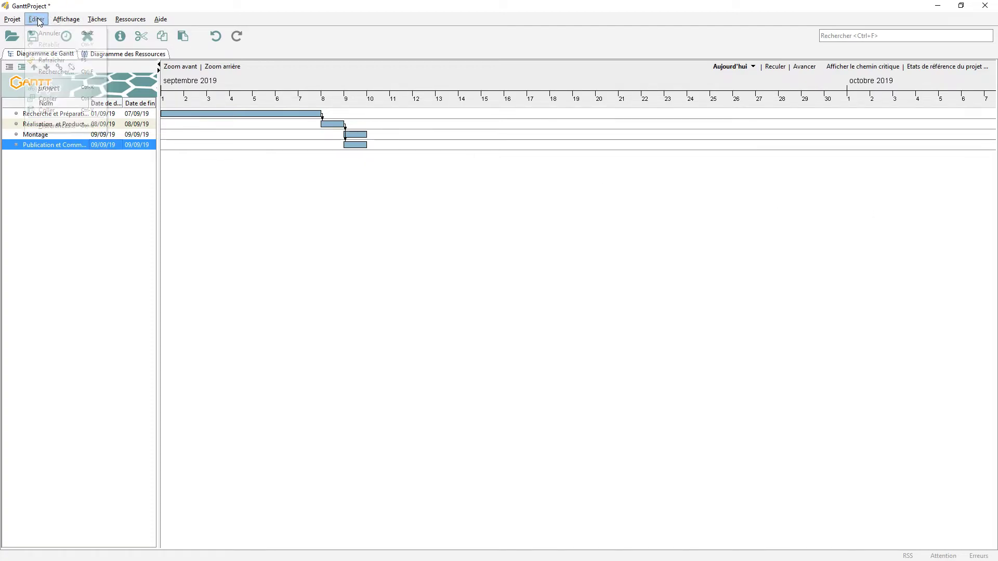
click(56, 126)
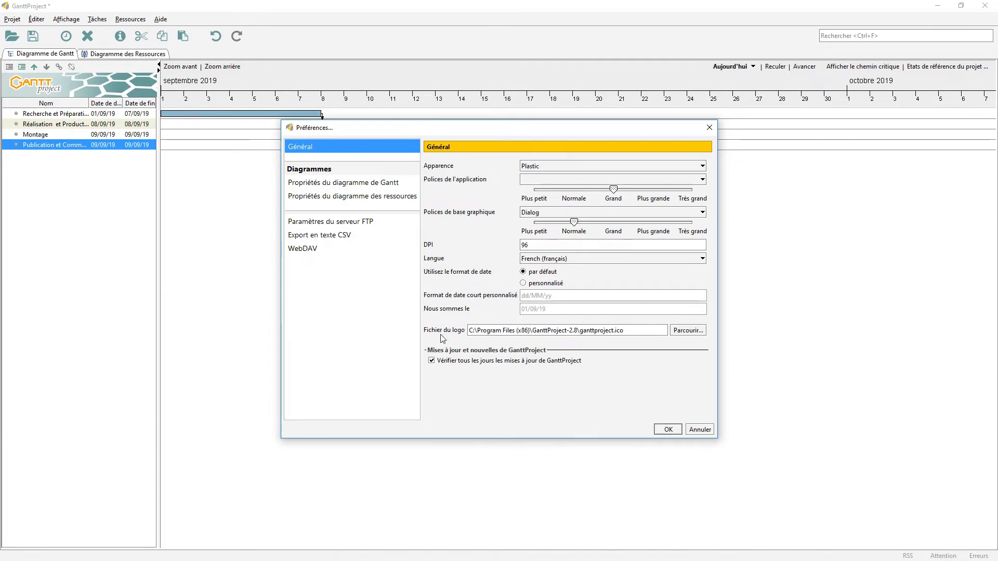
click(695, 333)
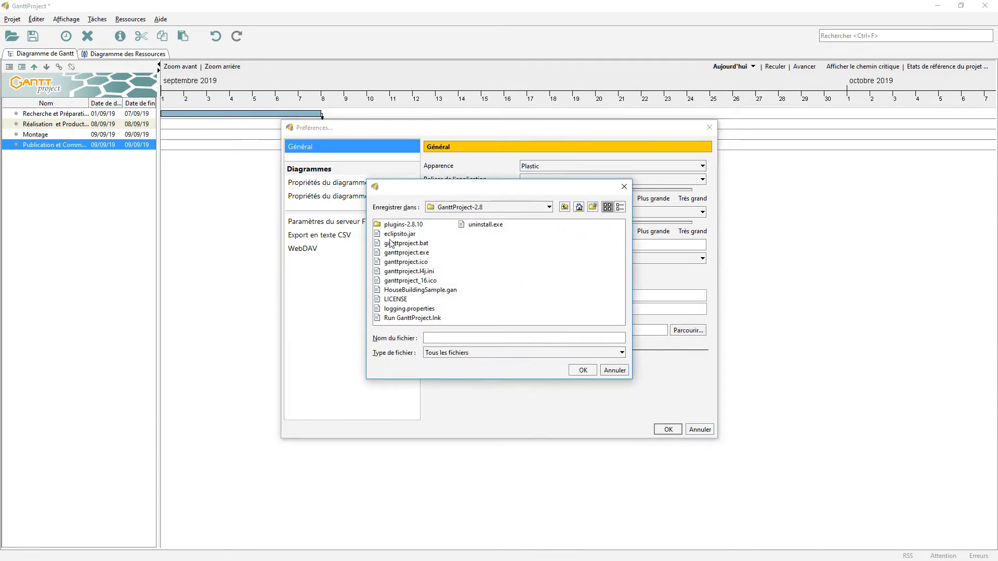
click(498, 207)
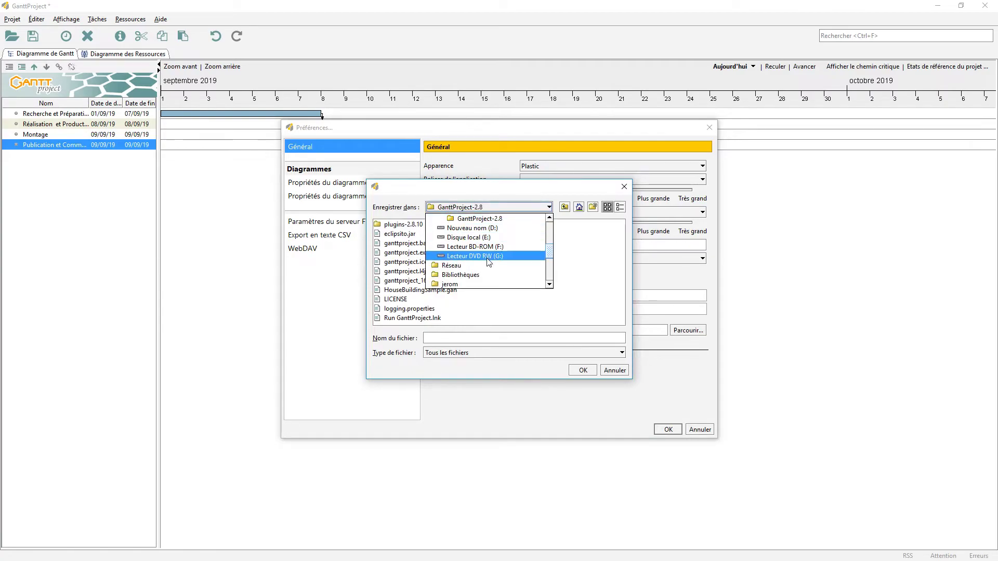
click(479, 275)
scroll(503, 273, right, 1)
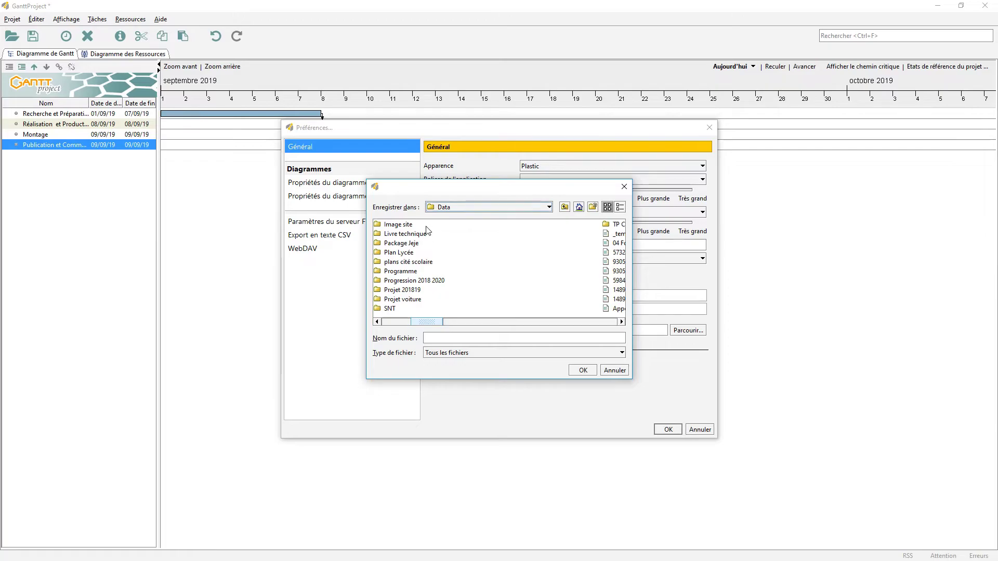
double_click(391, 226)
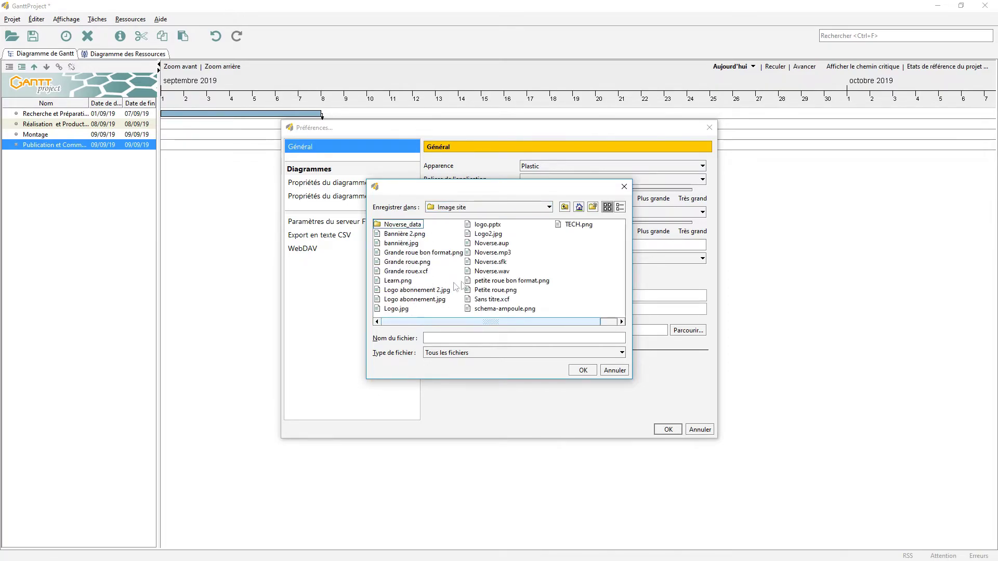
click(491, 234)
click(573, 370)
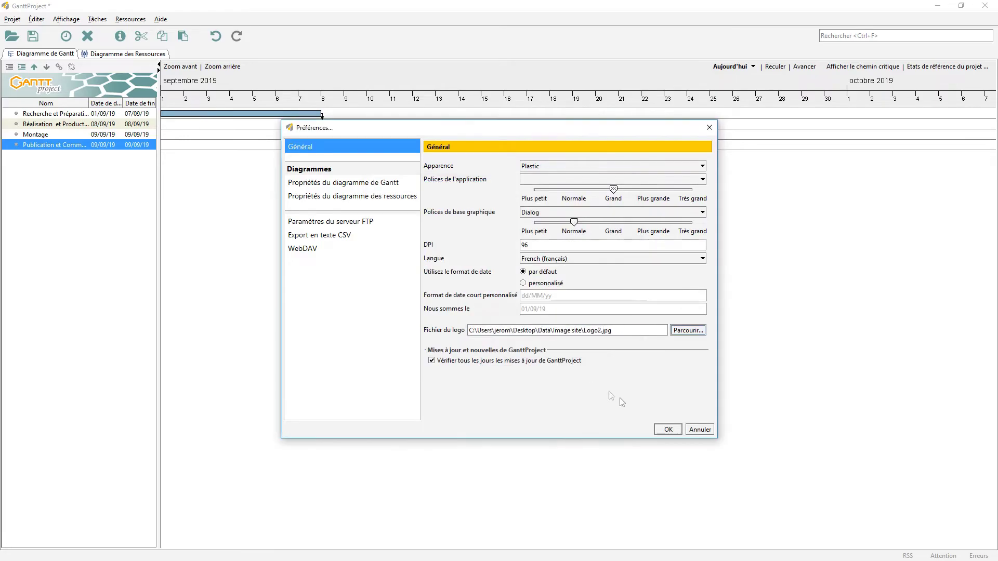
click(669, 429)
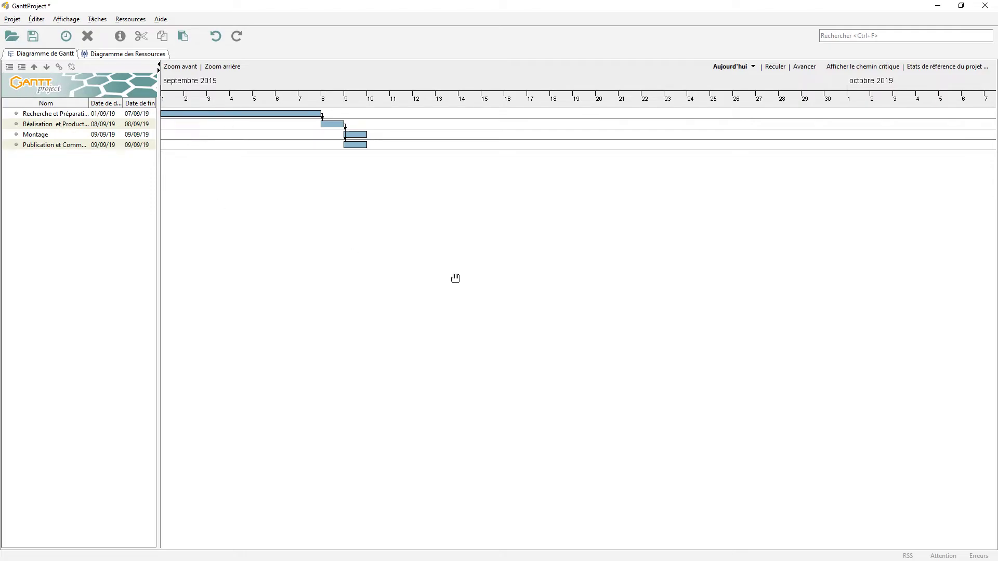
- In the Gantt chart preferences, set today's date to be shown with a red line (Oui)
click(36, 19)
click(93, 126)
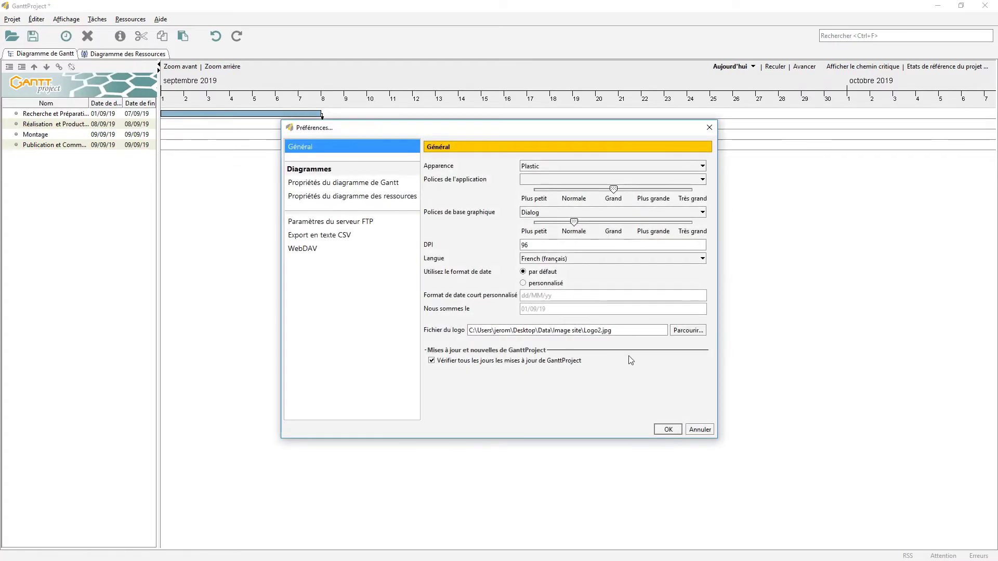
click(312, 186)
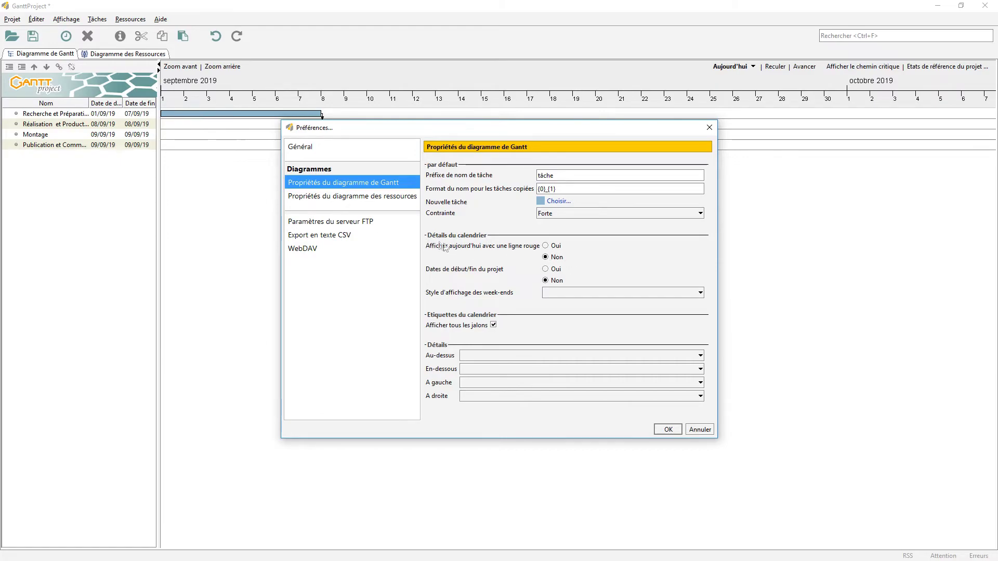
click(545, 246)
- Label the Gantt bars with Ressources affectées above, Nom de la tâche below and Durée de la tâche on the right, and apply the preferences
click(696, 357)
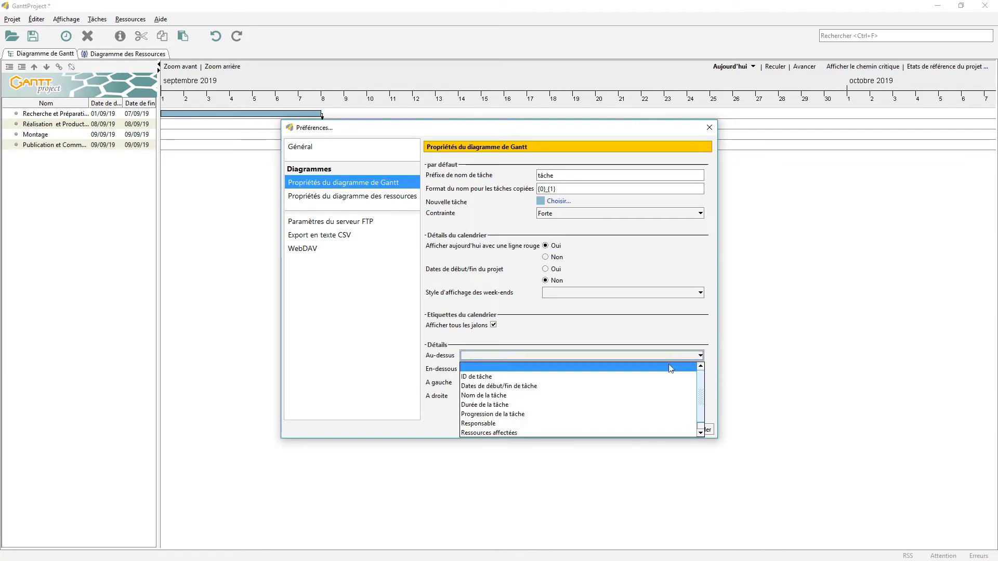
click(504, 433)
click(516, 369)
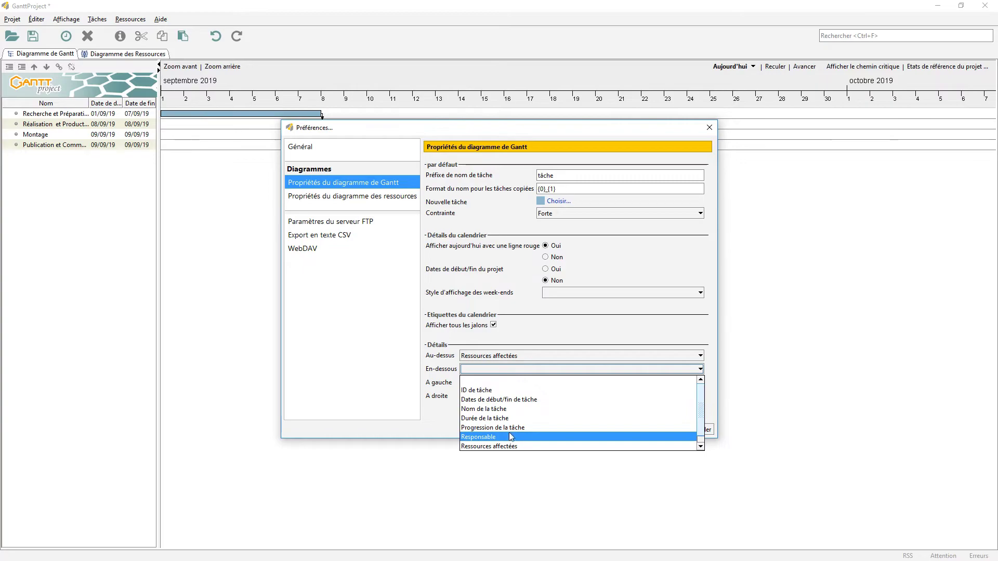
click(496, 409)
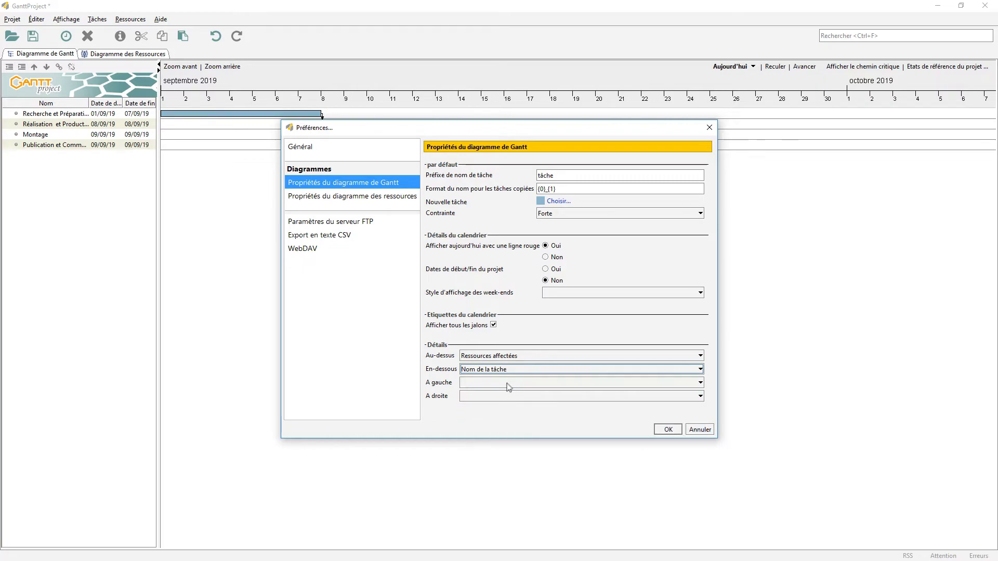
click(546, 398)
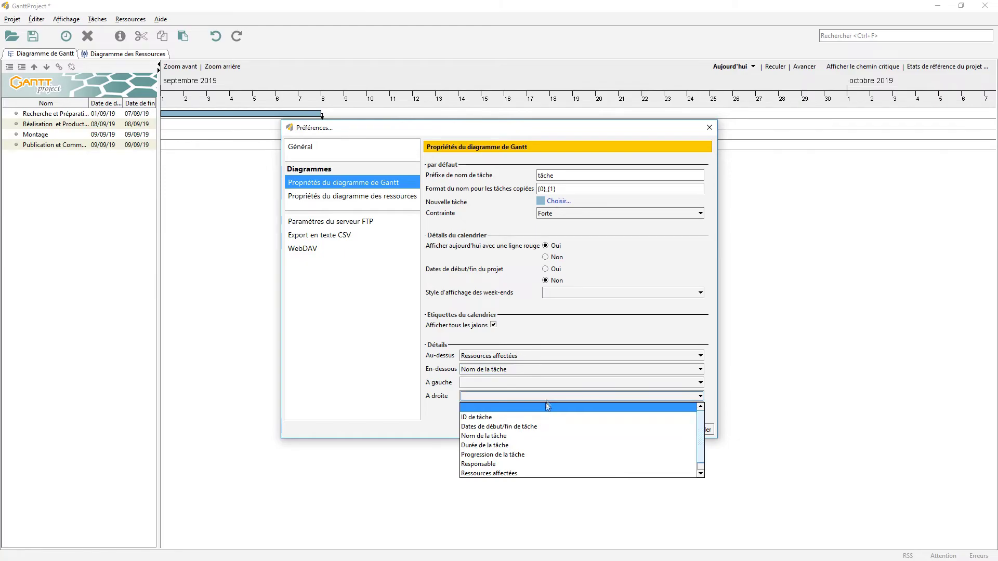
click(502, 446)
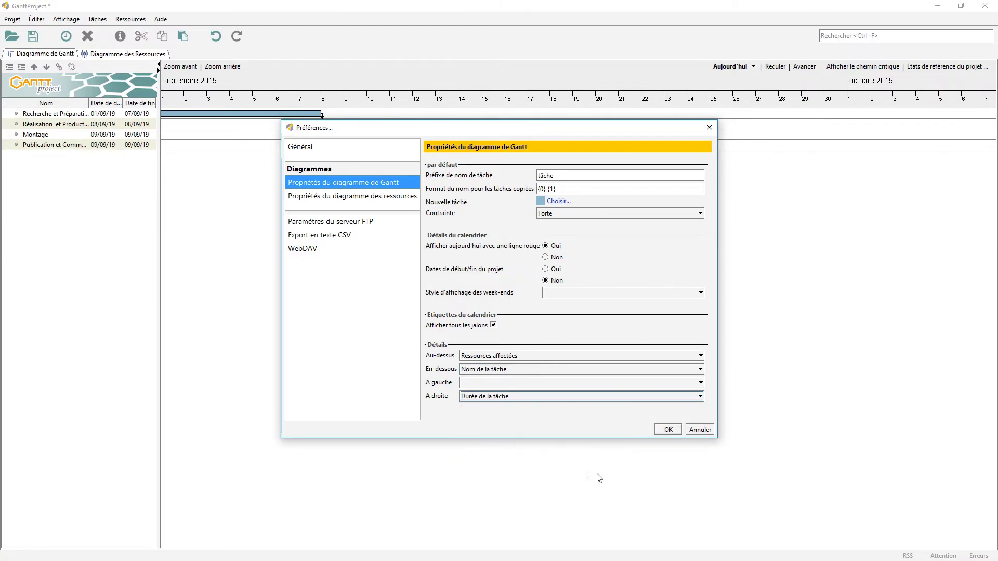
click(667, 433)
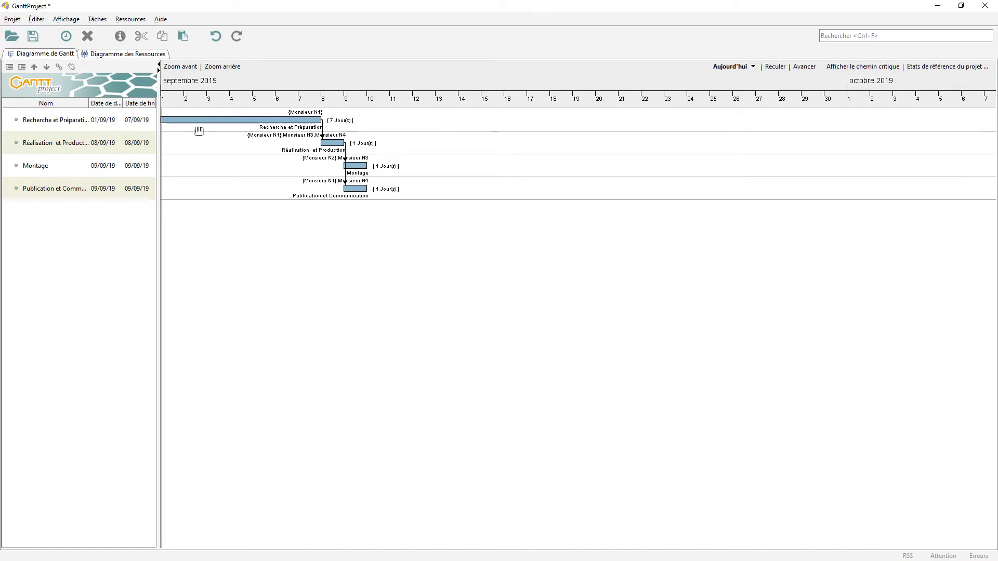
- Add a new task named "Recherche" directly below the "Recherche et Préparation" task
click(33, 126)
right_click(33, 126)
click(63, 131)
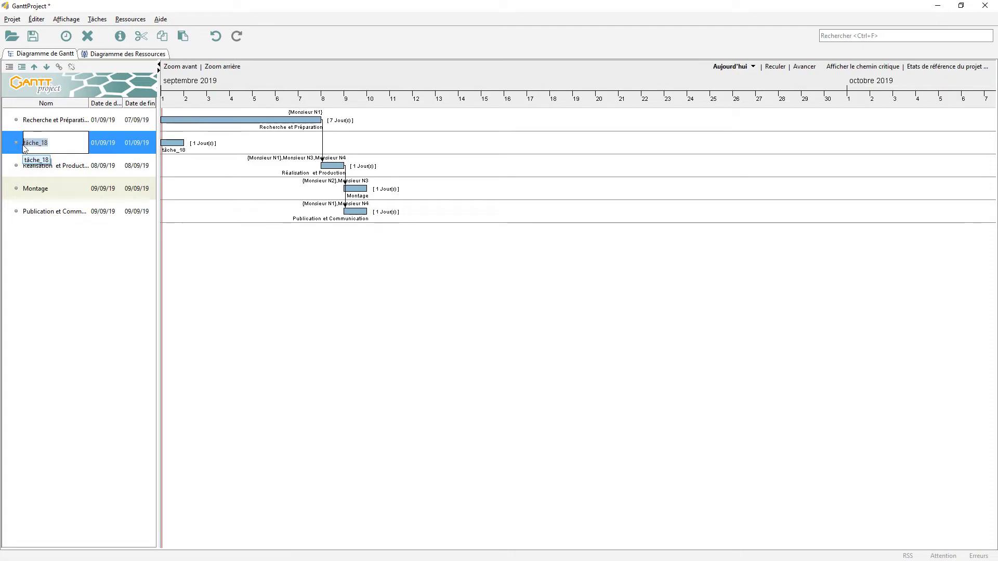
text(E)
key(BackSpace)
text(Recherch)
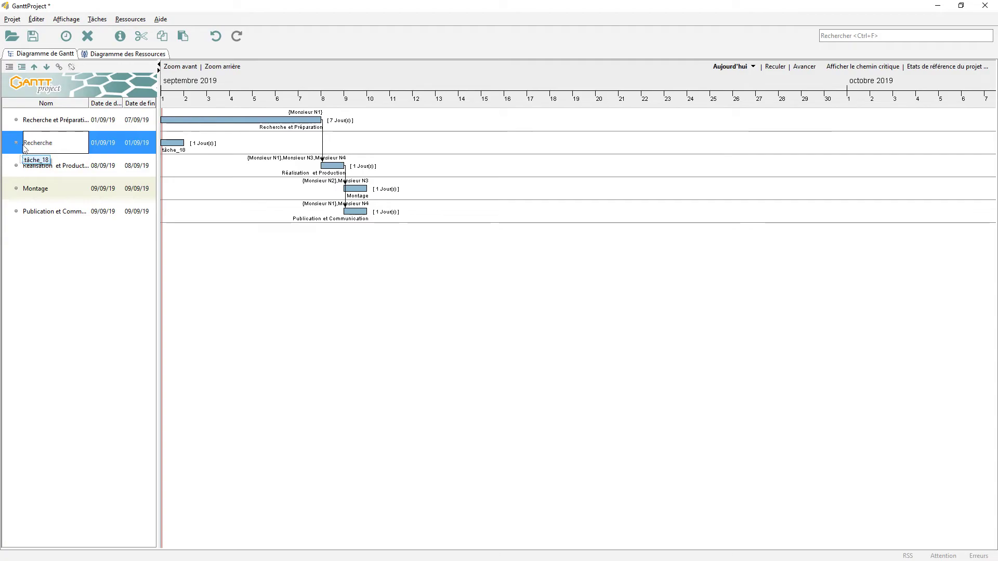
text(e)
key(Return)
- Add a new task named "Préparation" directly below the "Recherche" task
right_click(44, 150)
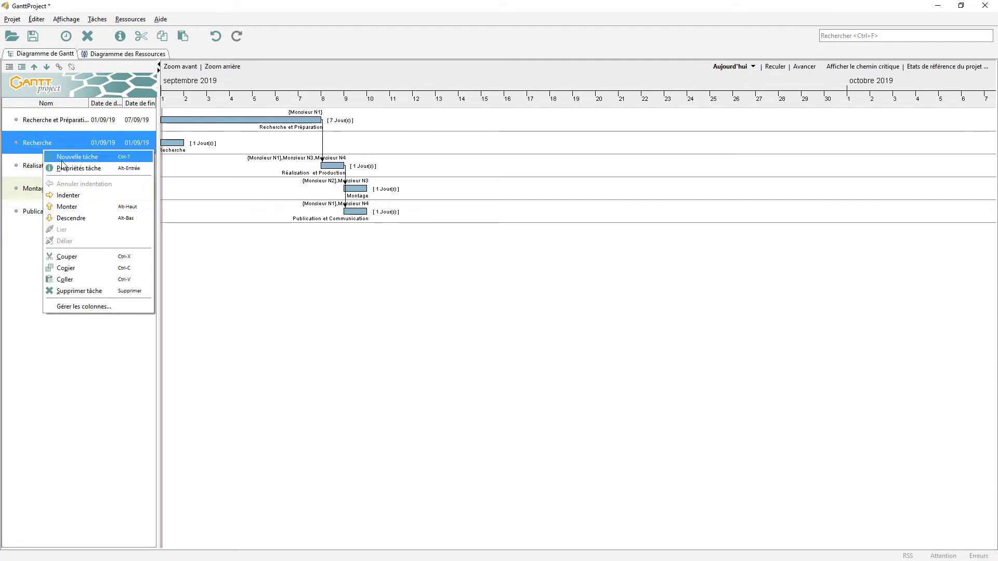
click(60, 157)
text(P)
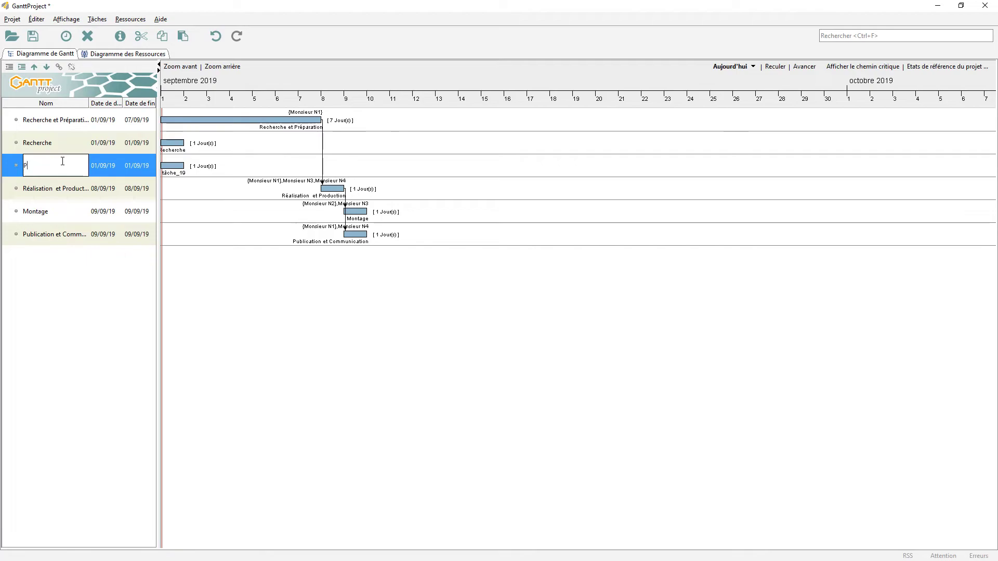
text(réparation)
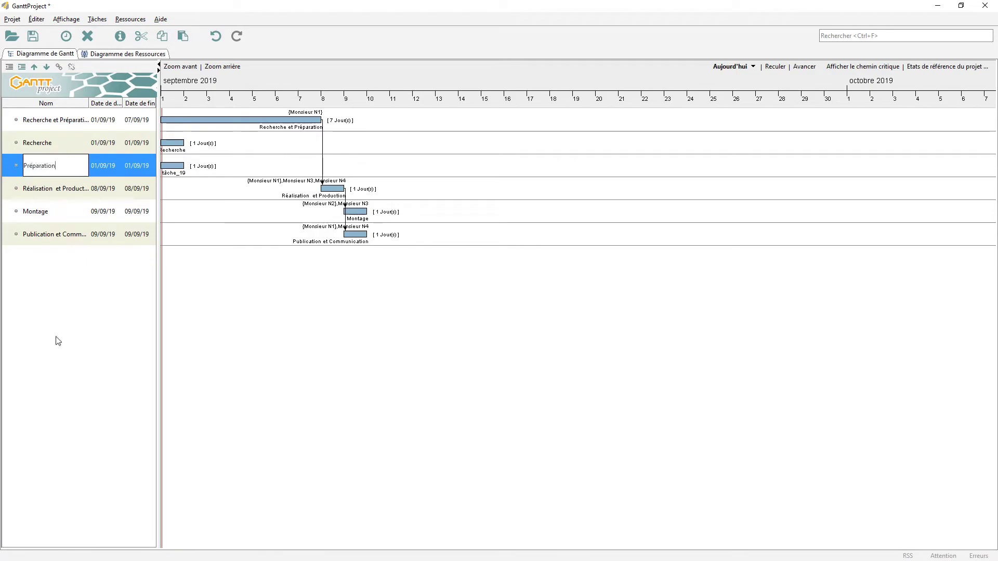
key(Return)
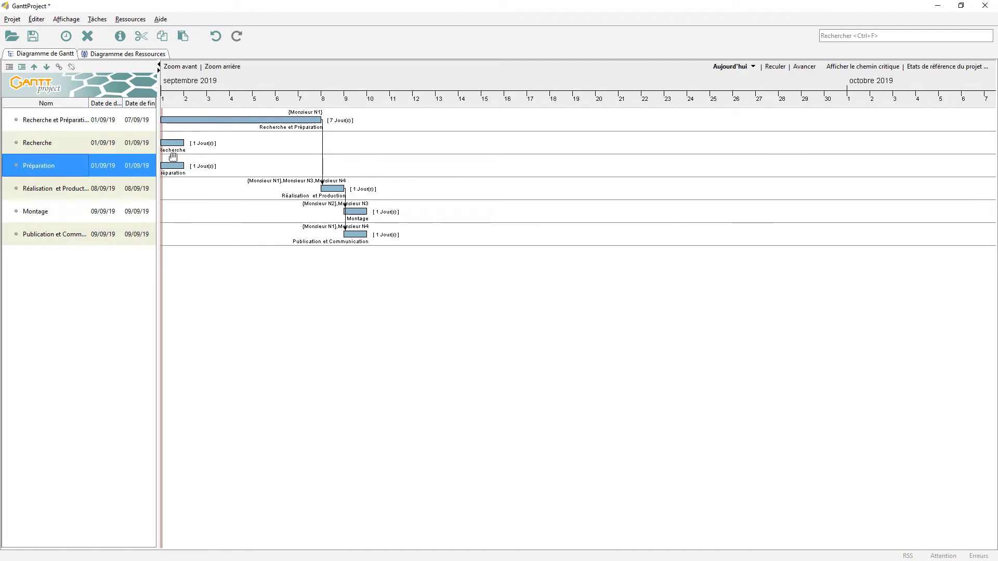
- Set the duration of the "Recherche" task to 4 days in its properties
right_click(54, 145)
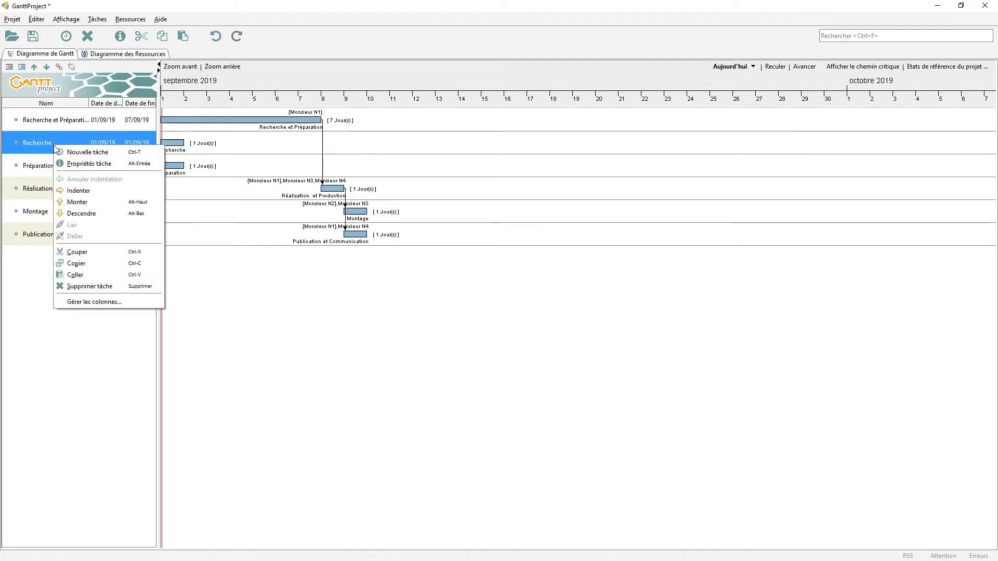
click(110, 162)
click(368, 265)
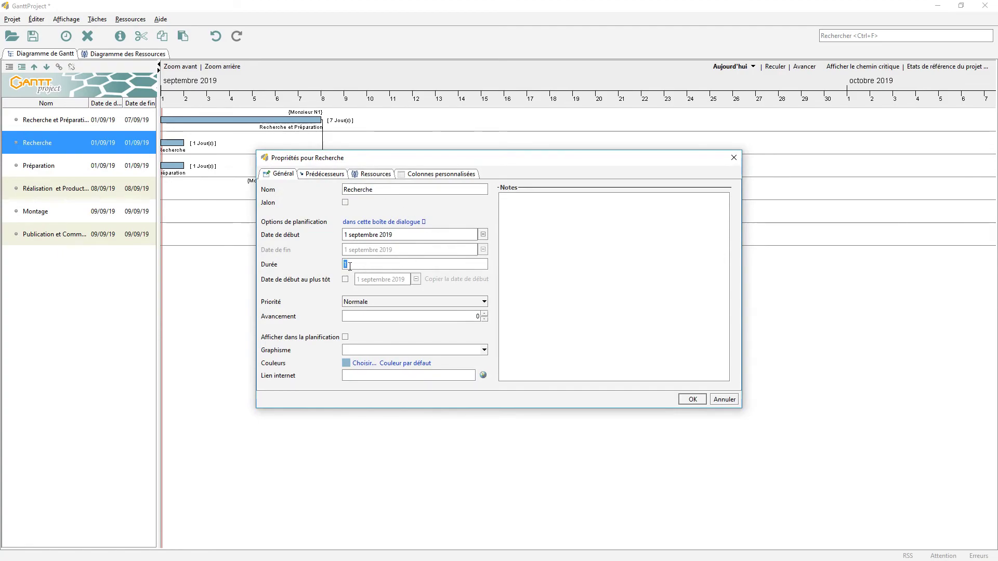
text(4)
click(692, 399)
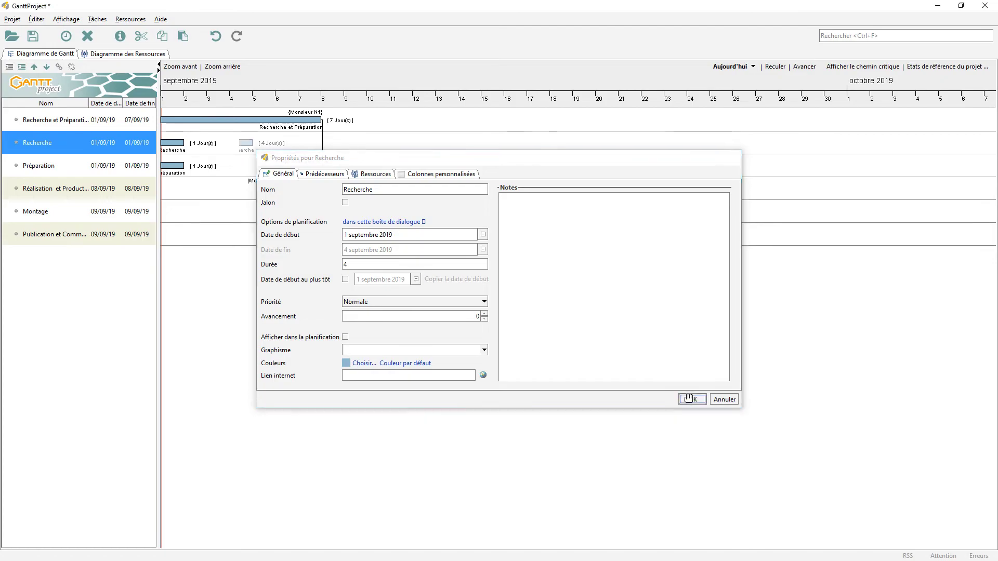
click(209, 170)
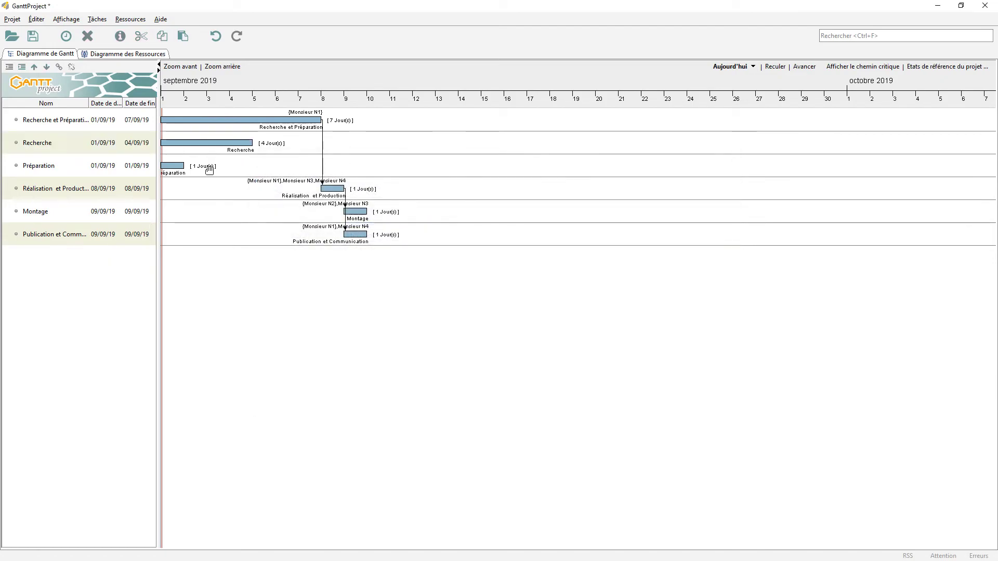
- Set the duration of the "Préparation" task to 3 days in its properties
right_click(85, 173)
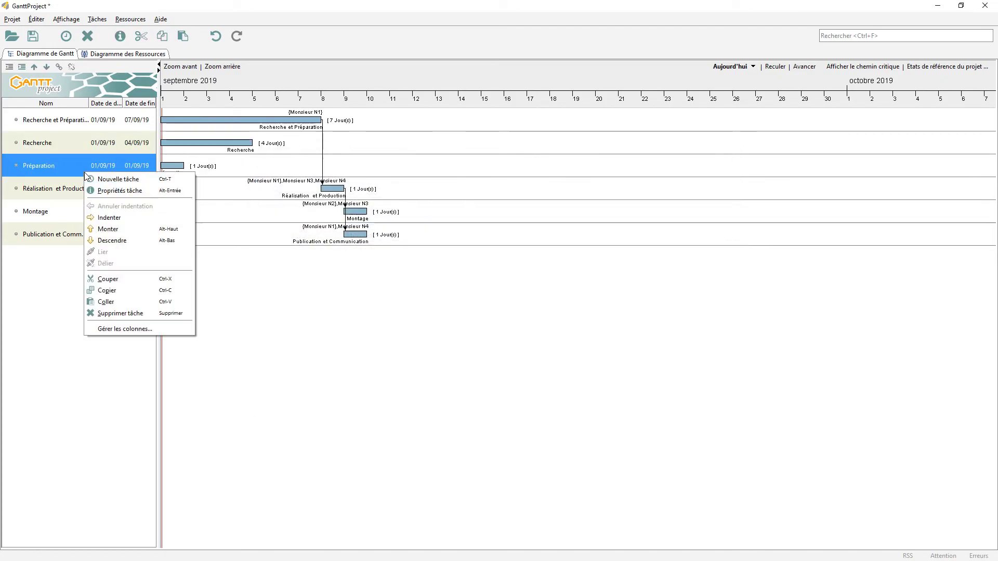
click(123, 190)
drag(354, 266, 335, 268)
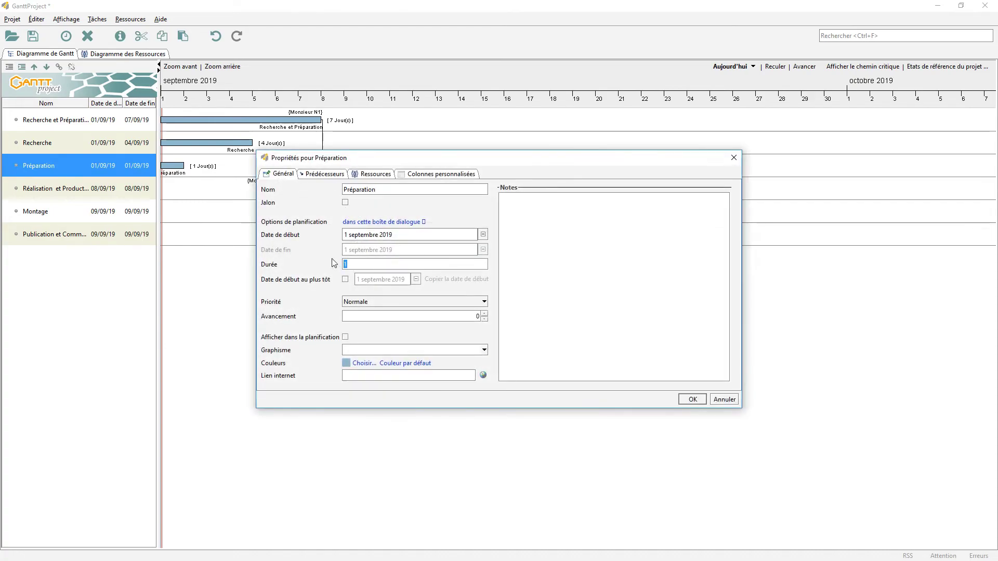
text(3)
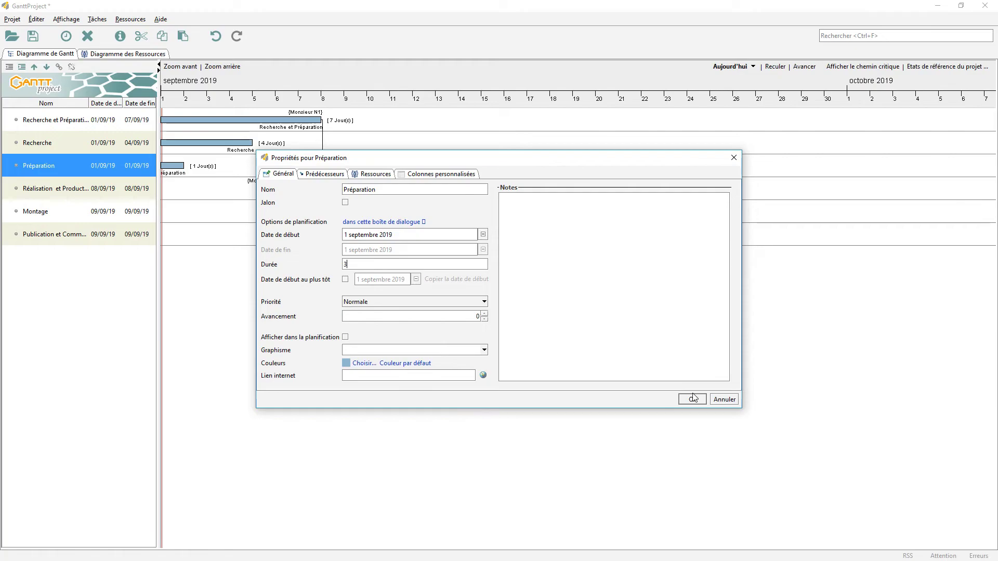
click(692, 400)
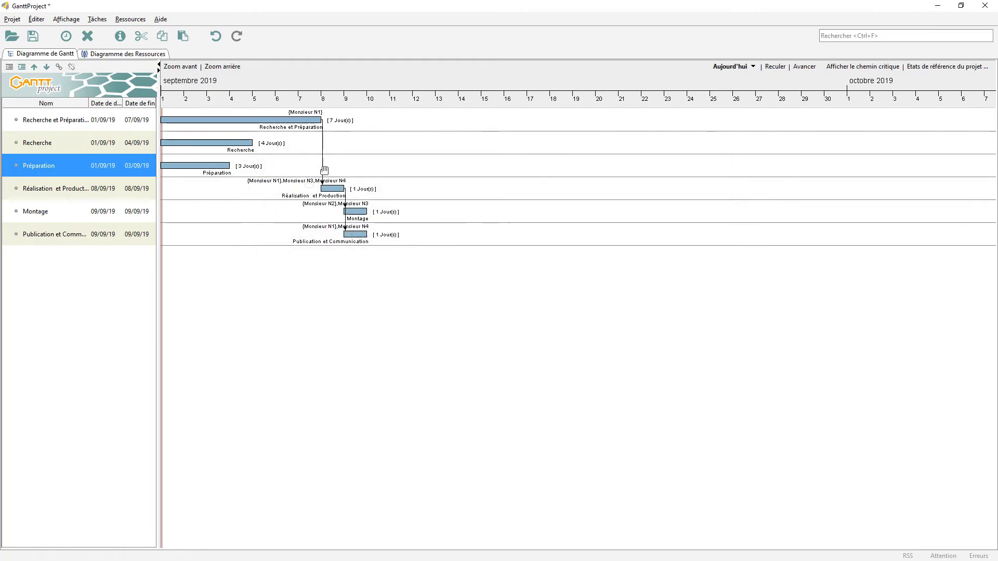
right_click(47, 139)
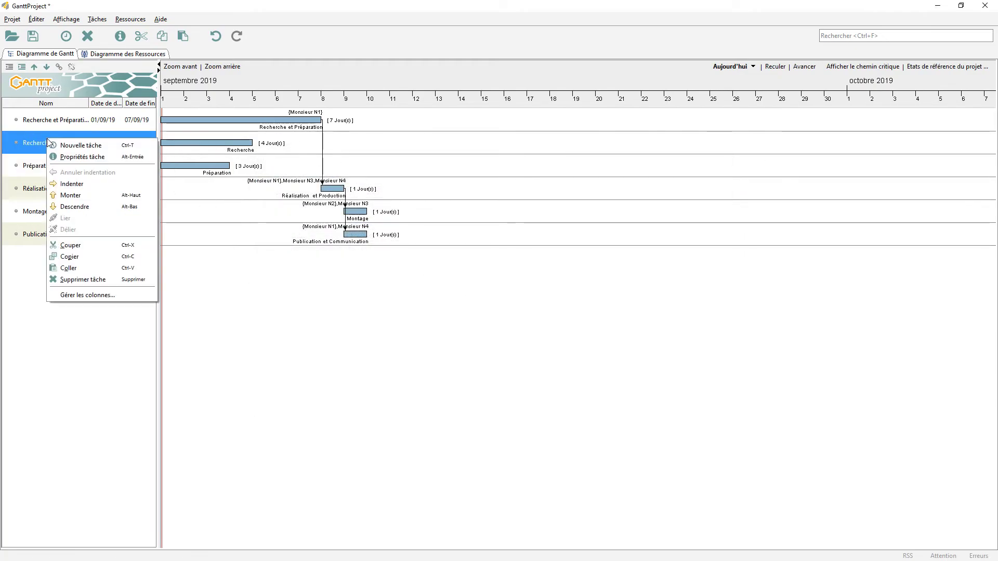
click(83, 156)
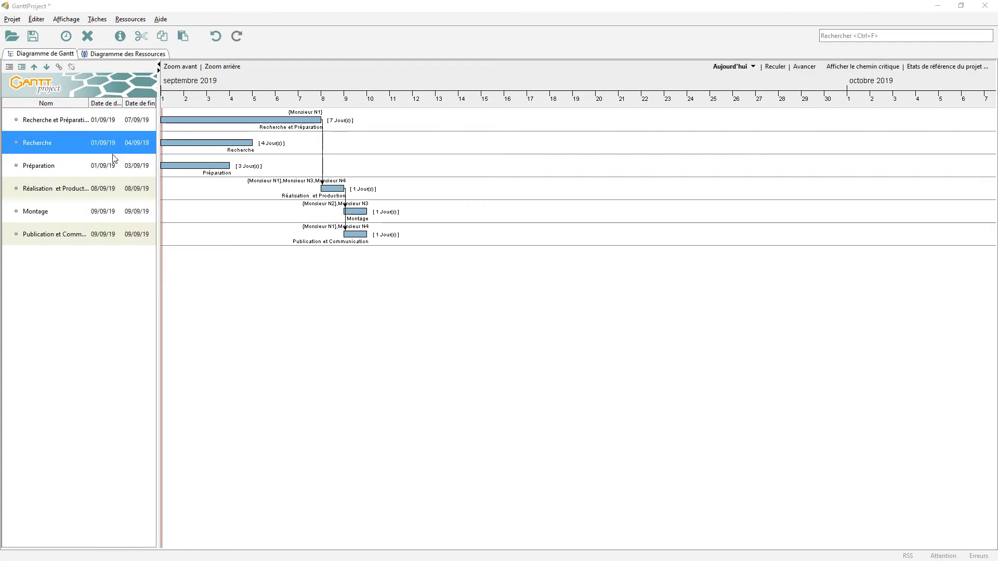
click(373, 175)
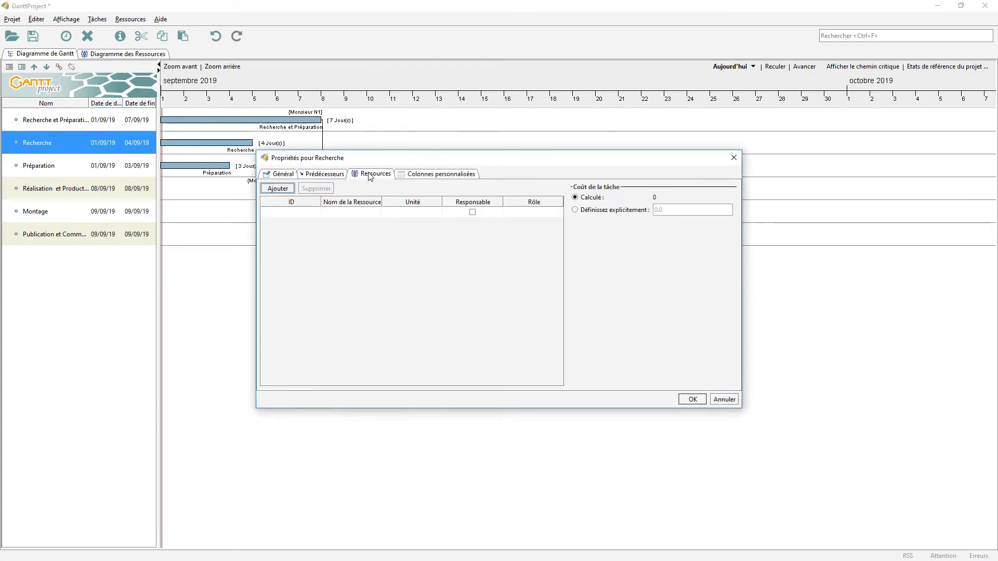
click(321, 176)
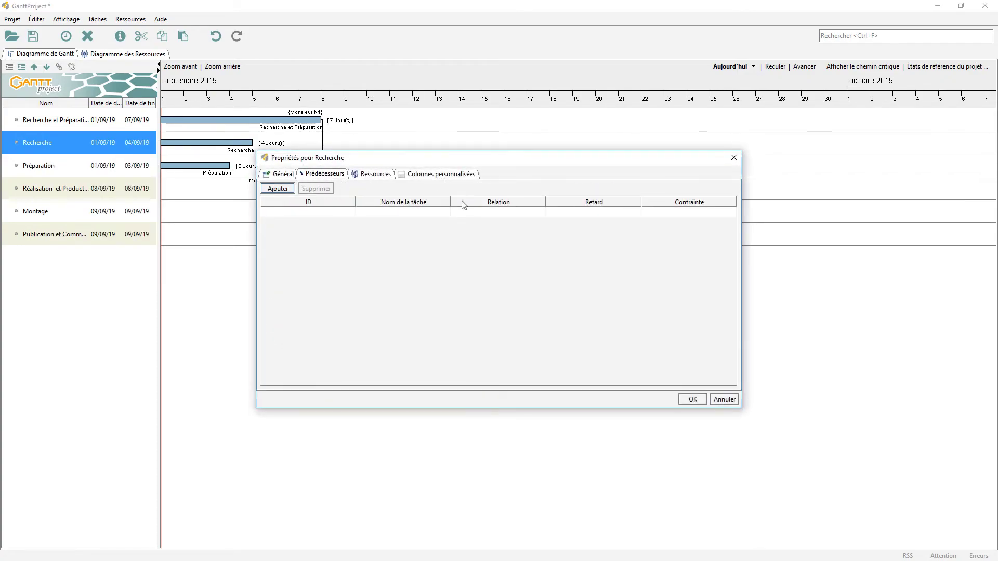
click(417, 213)
click(419, 215)
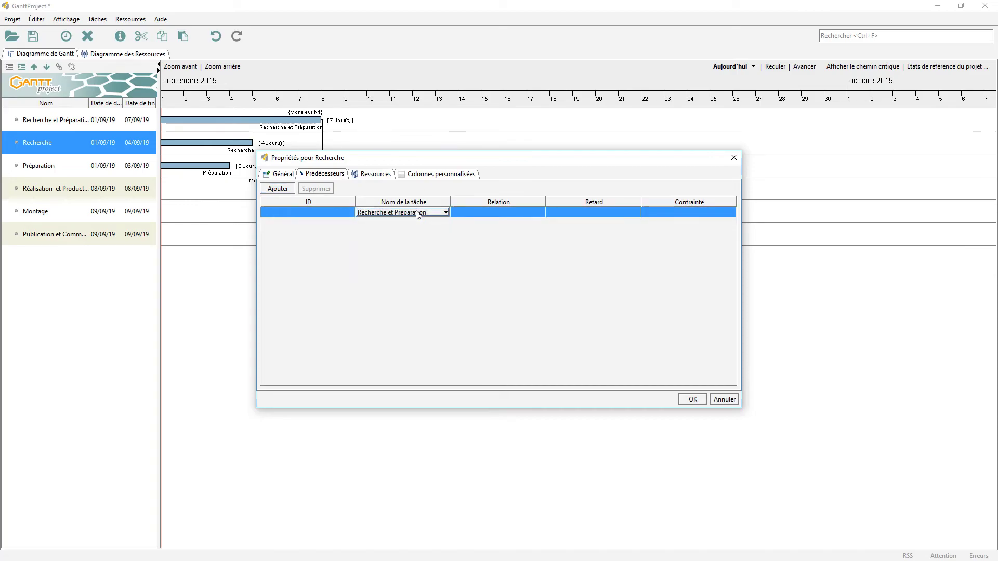
click(733, 158)
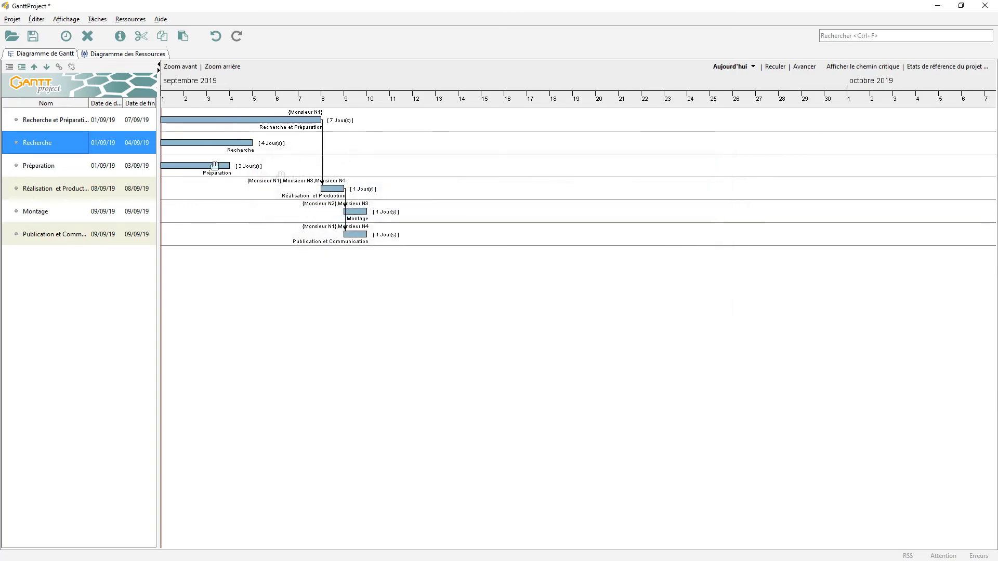
- Make "Recherche" the predecessor of the "Préparation" task with a Fin-Début relation and Forte constraint
right_click(60, 166)
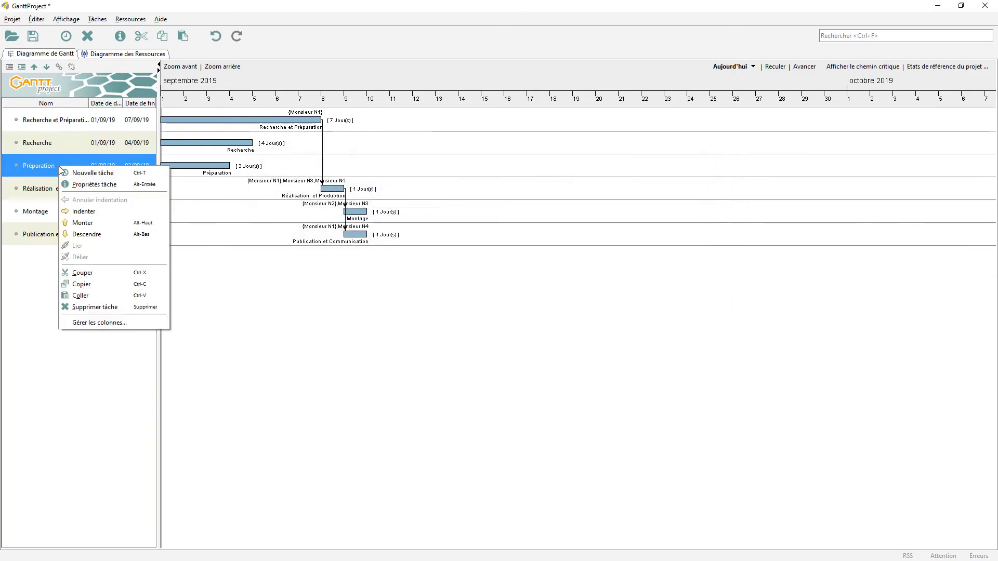
click(116, 185)
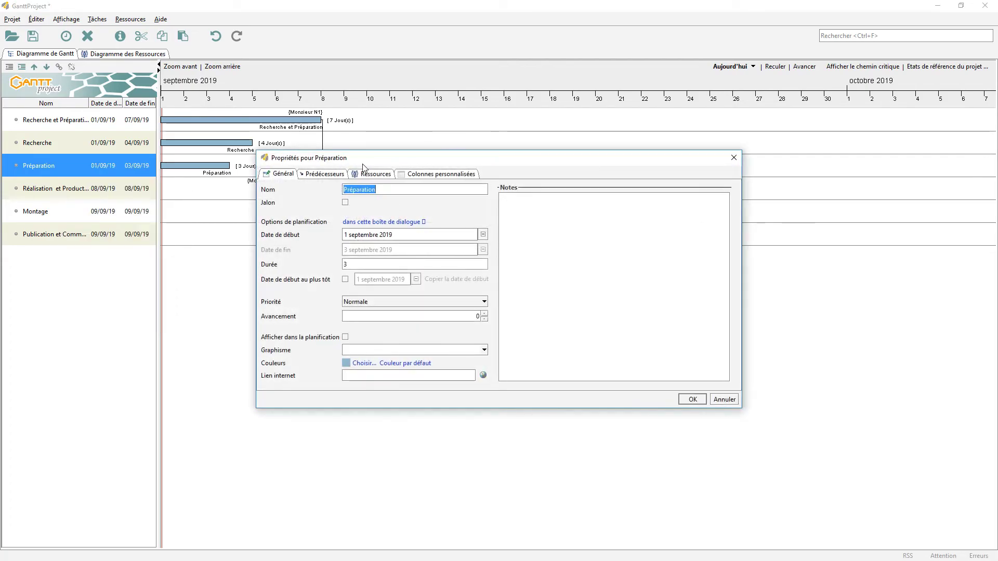
click(331, 175)
click(410, 216)
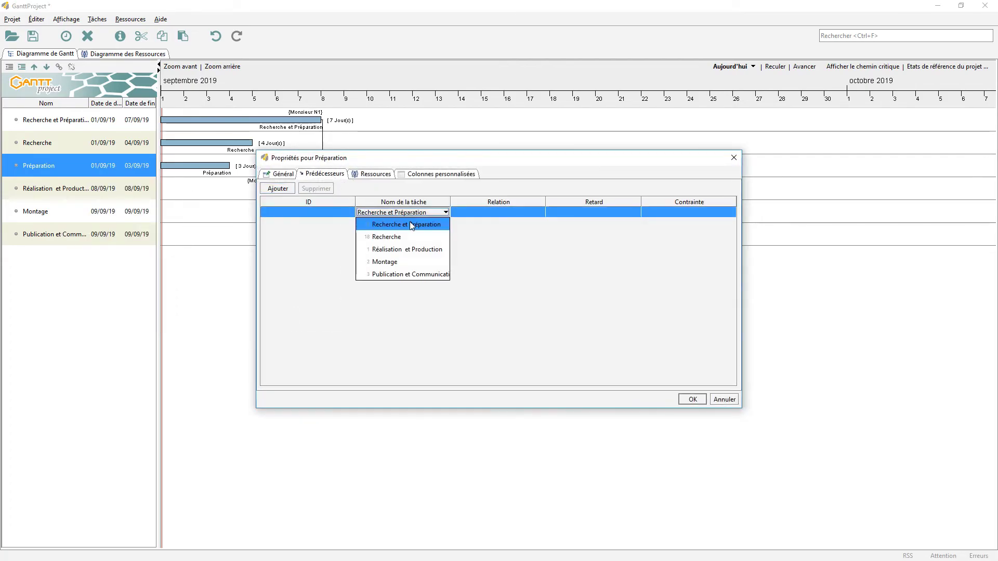
click(399, 235)
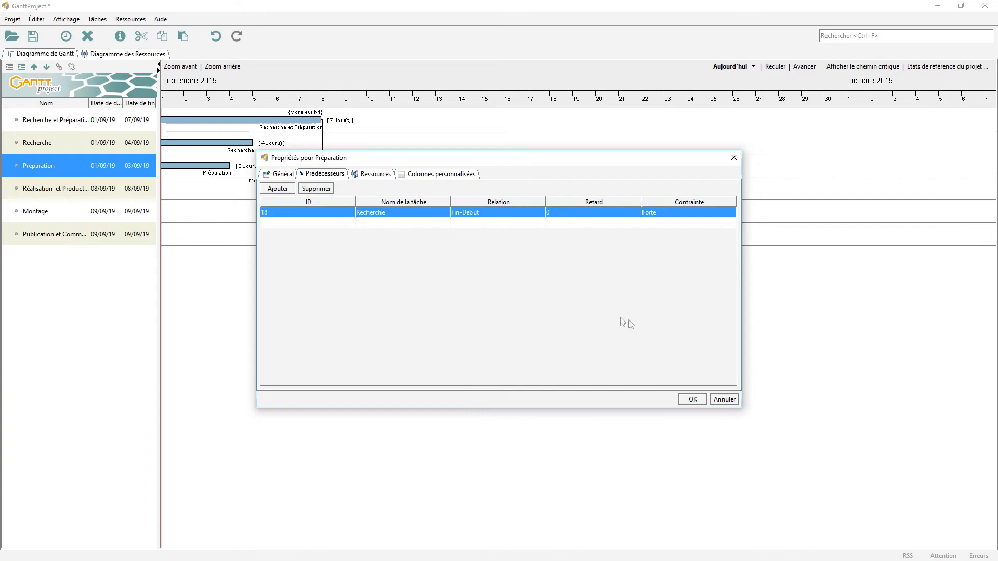
click(683, 399)
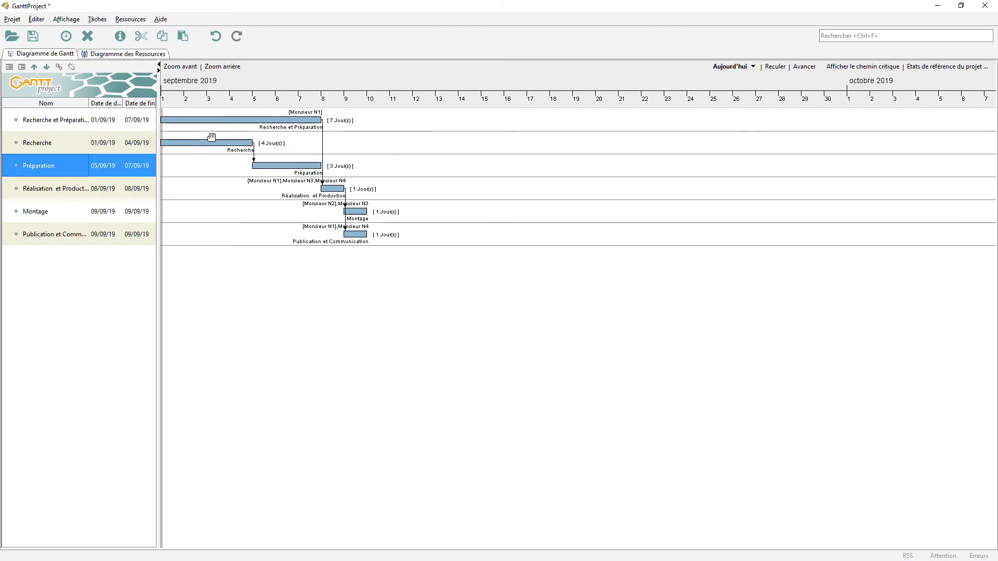
- Move the "Réalisation et Production" task up one row, and move it back down below "Préparation"
click(40, 192)
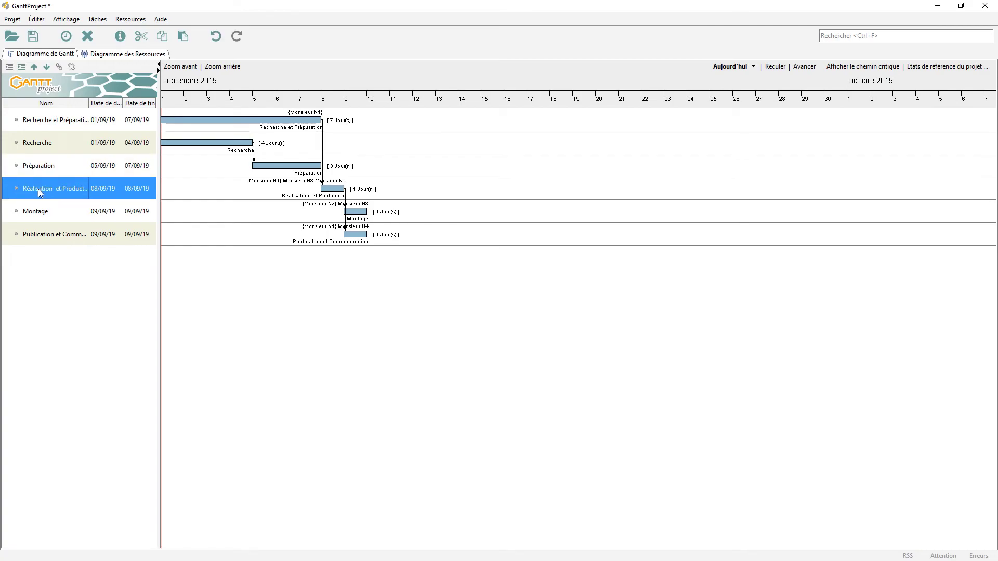
click(34, 67)
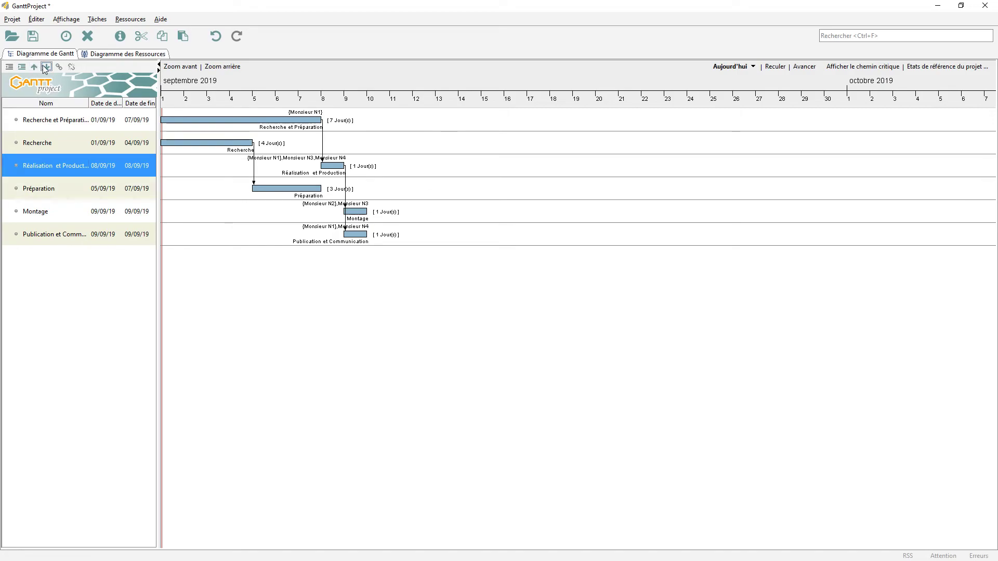
click(47, 67)
right_click(38, 187)
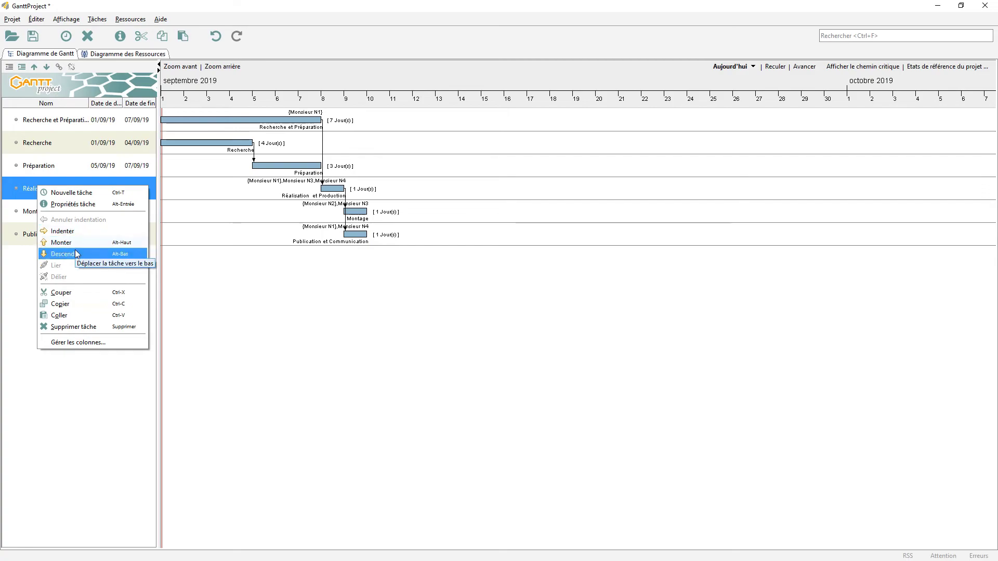
click(7, 293)
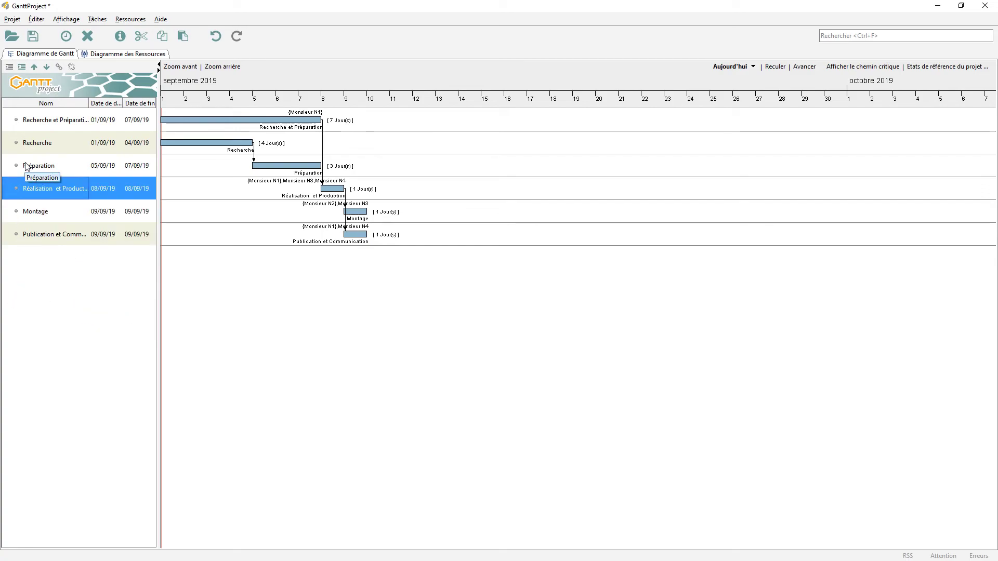
click(45, 123)
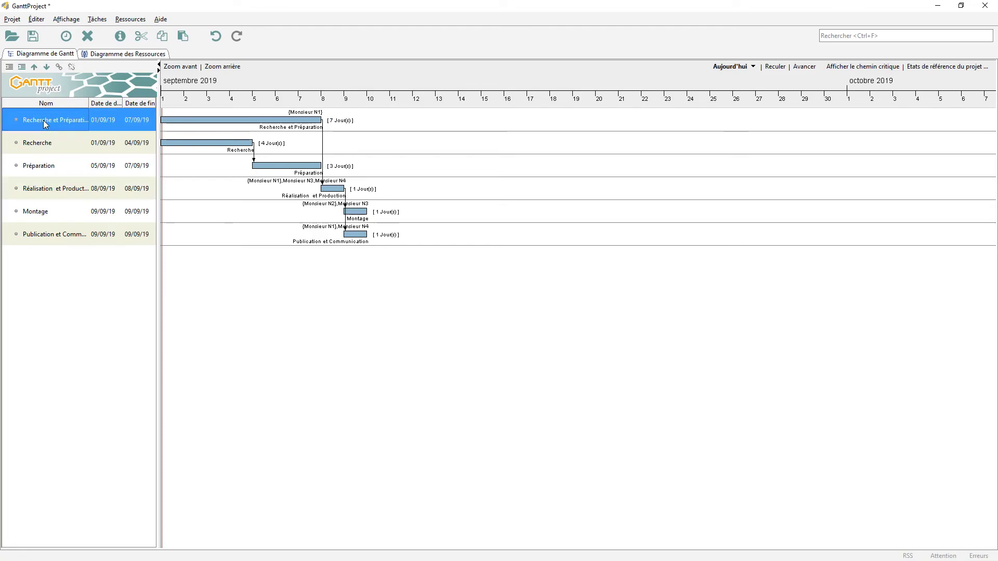
click(42, 169)
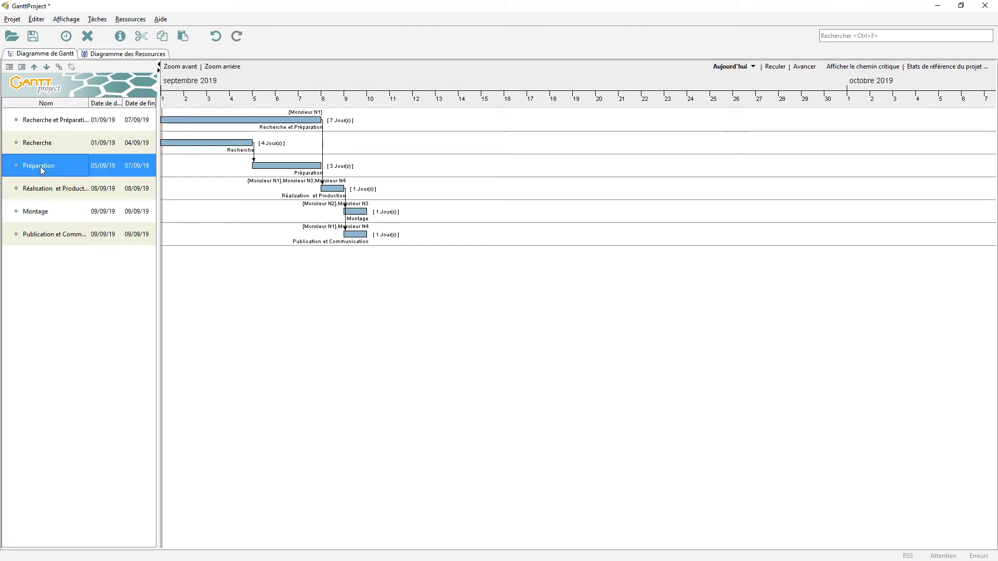
click(39, 166)
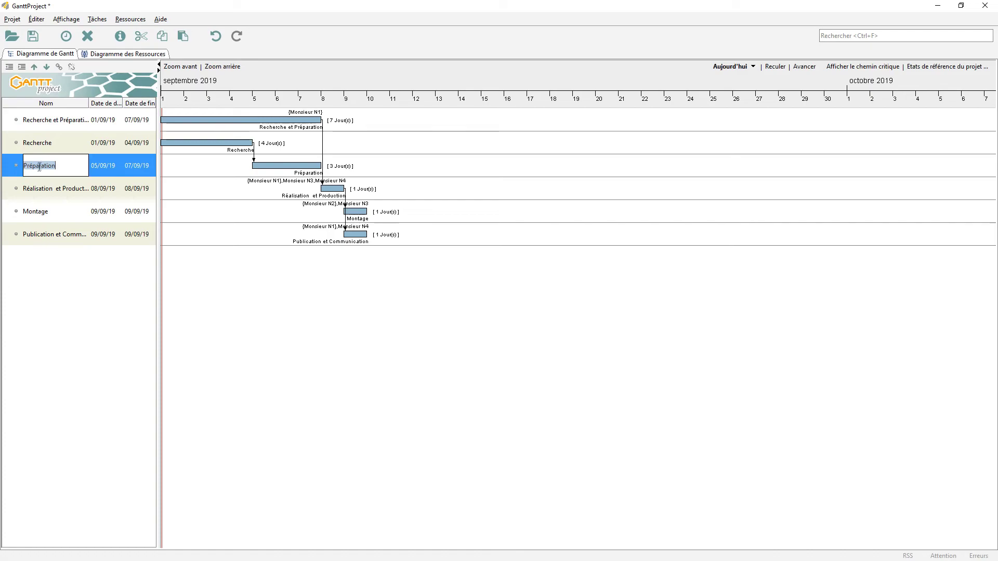
right_click(17, 169)
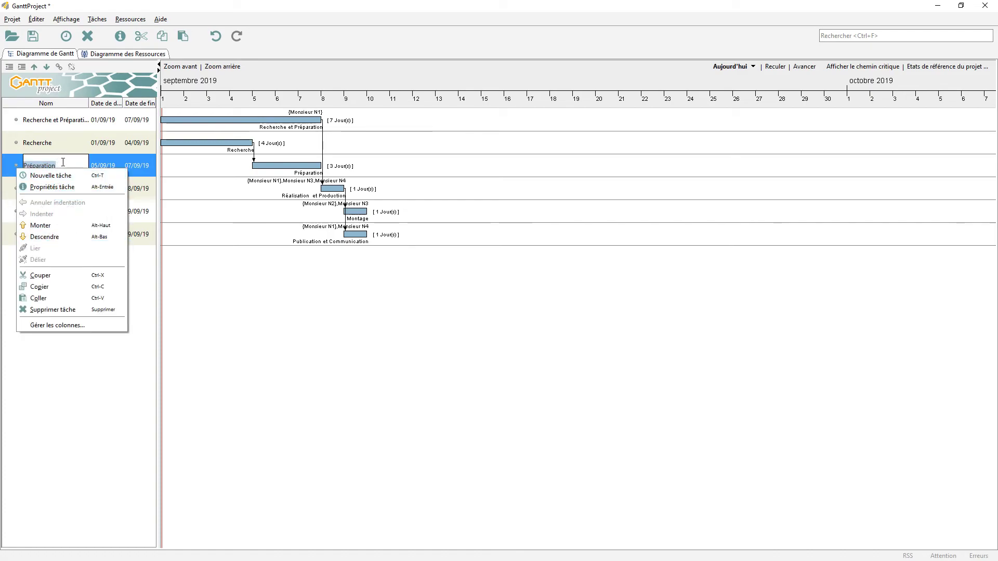
click(5, 165)
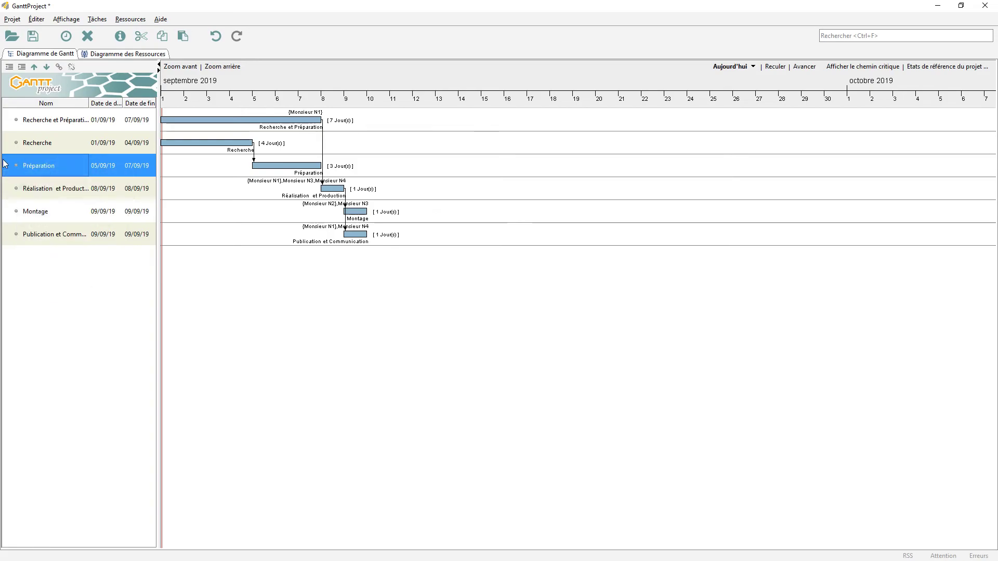
click(55, 217)
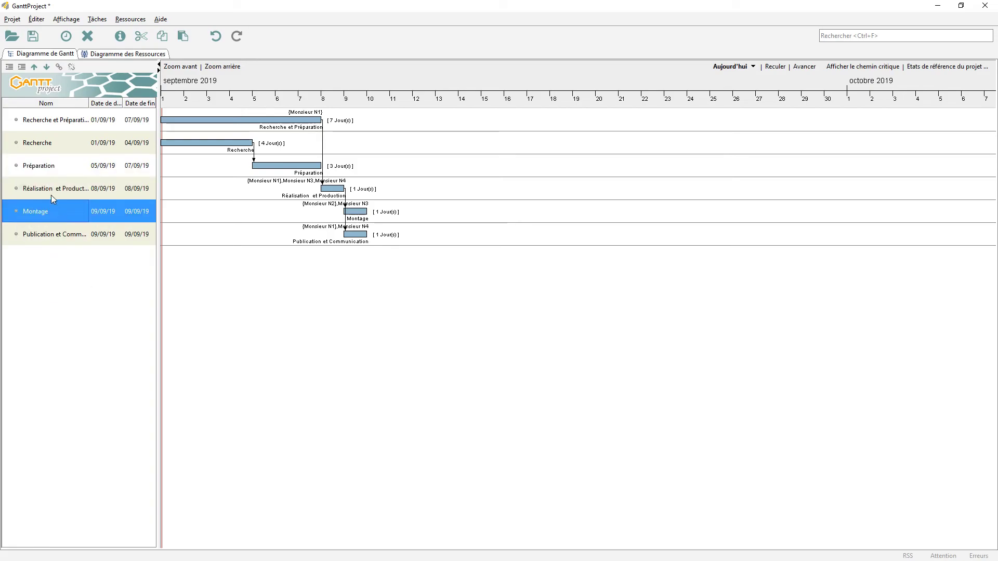
- Indent "Recherche" and "Préparation" as subtasks of "Recherche et Préparation", and collapse and re-expand the parent task
click(41, 147)
click(22, 67)
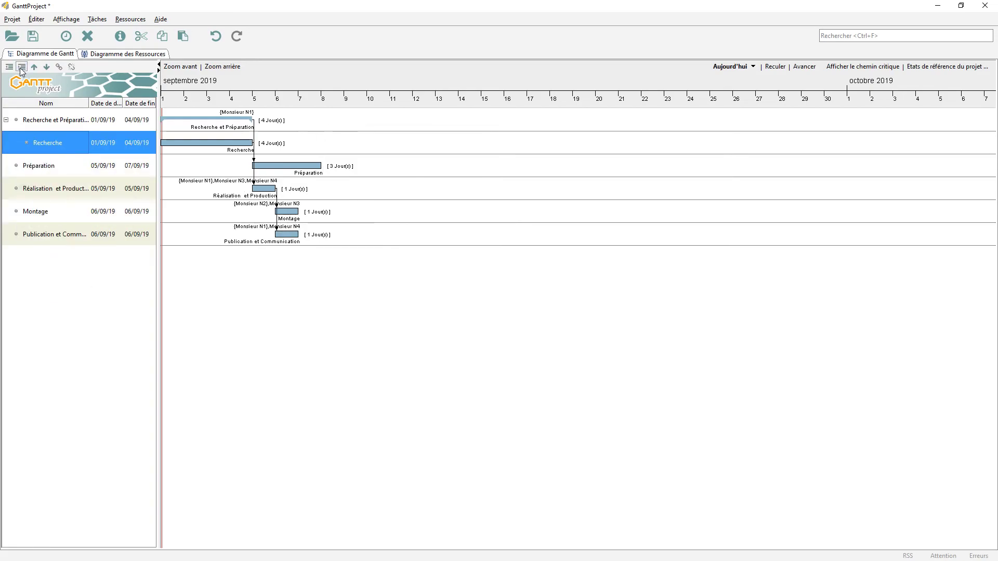
click(58, 174)
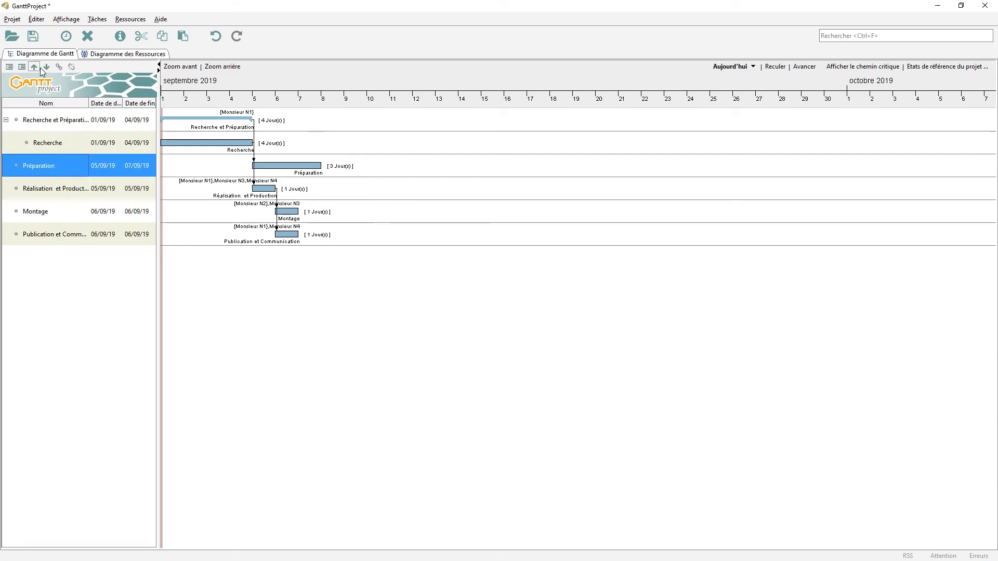
click(22, 67)
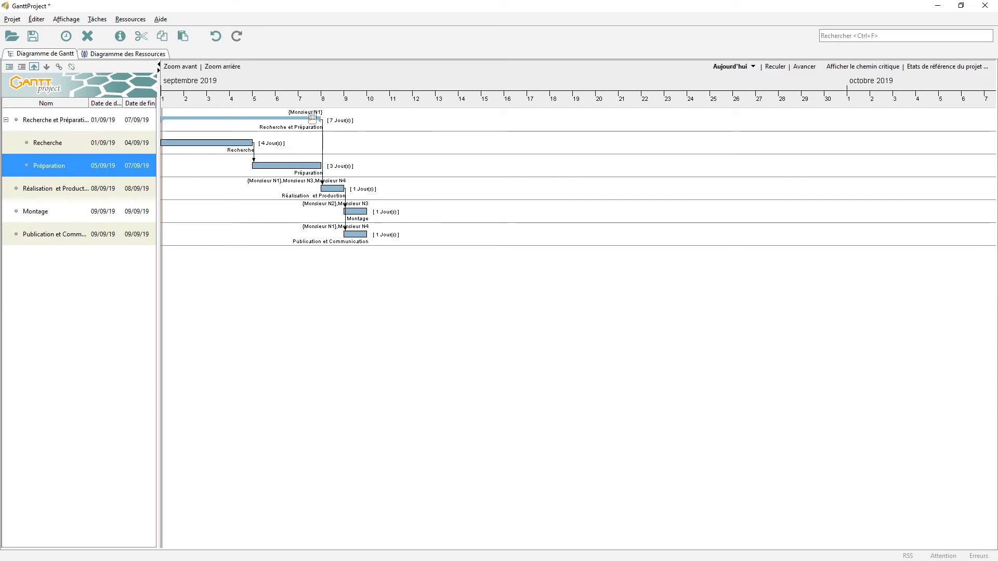
click(6, 121)
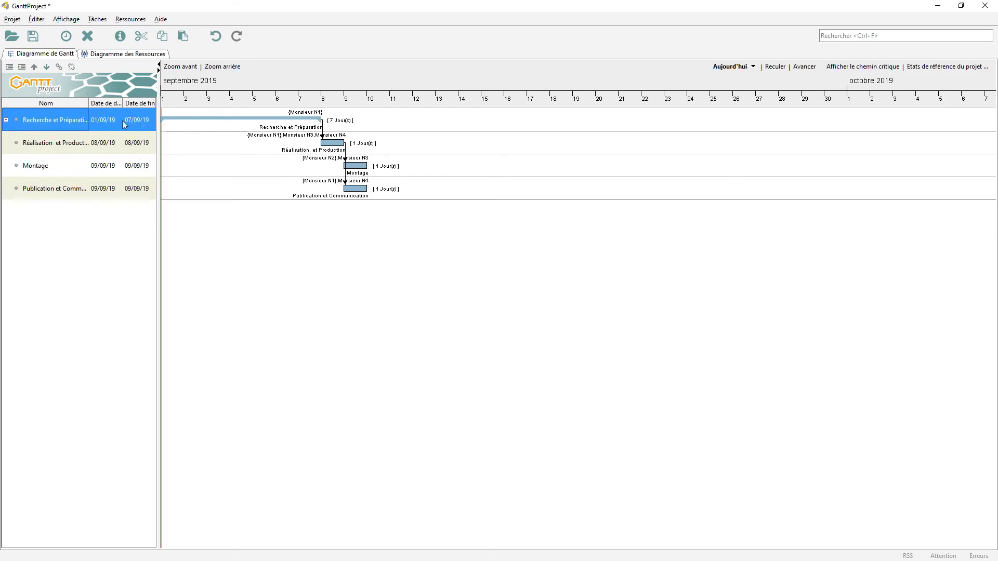
click(7, 121)
double_click(46, 148)
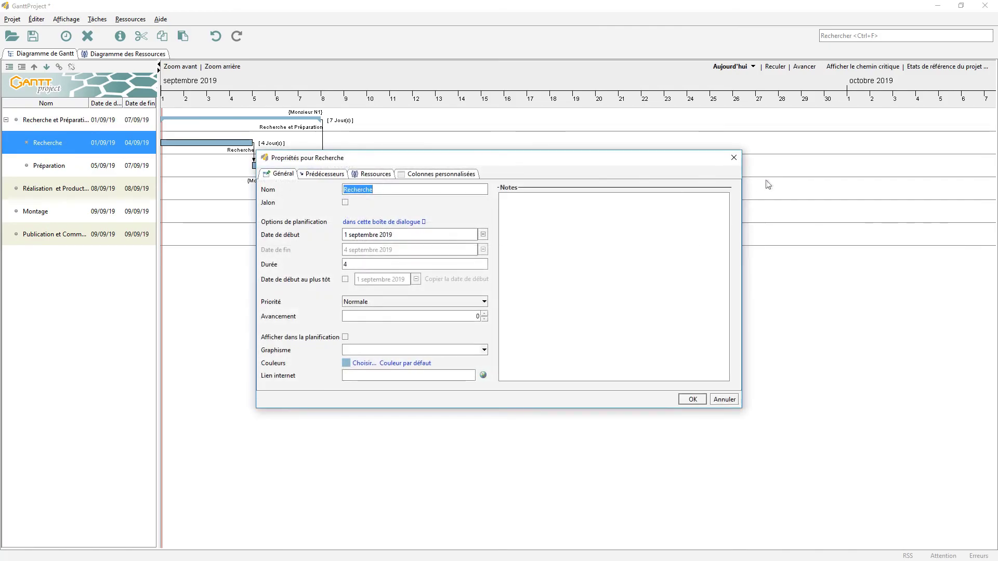
click(733, 158)
right_click(42, 148)
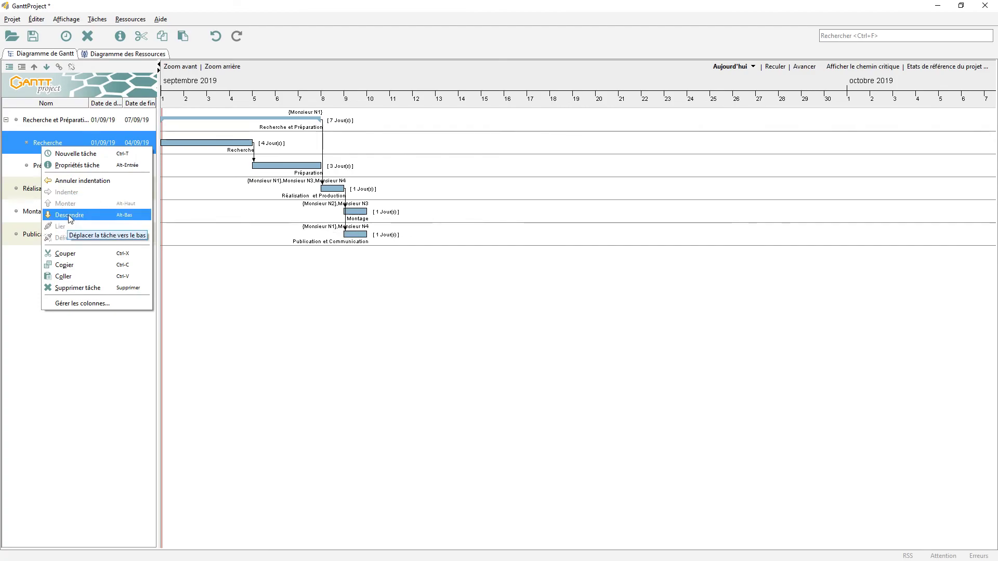
click(36, 339)
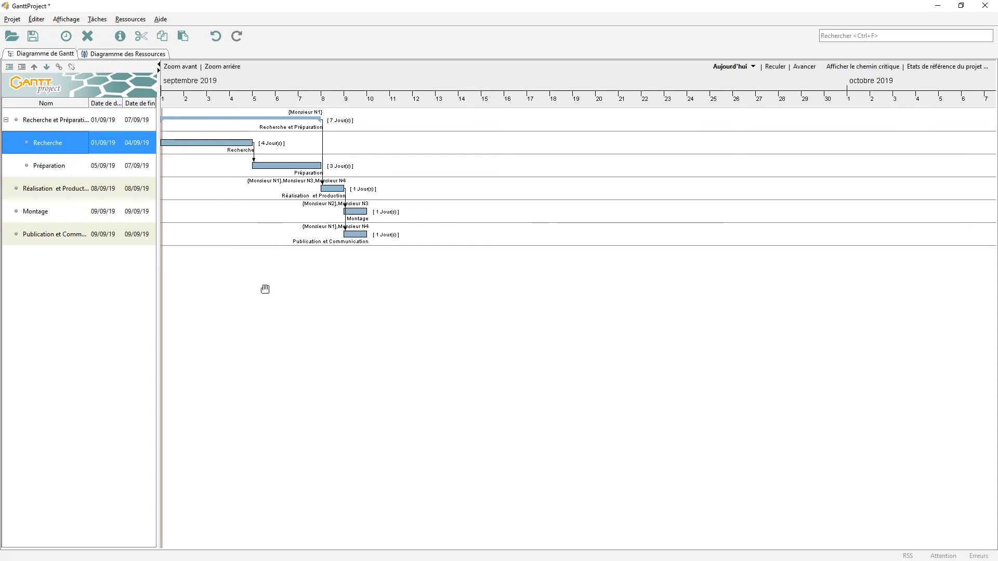
right_click(179, 149)
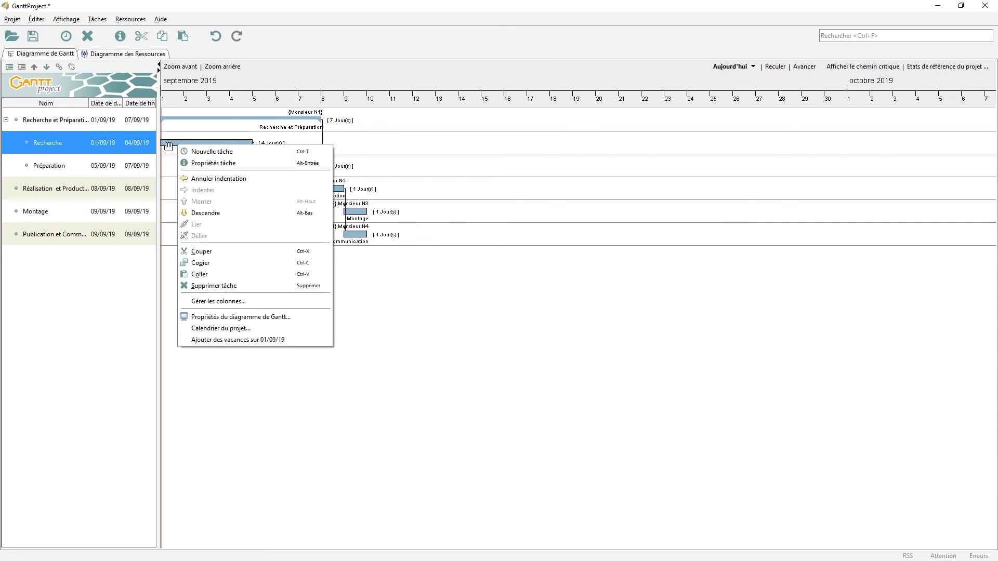
click(26, 119)
click(26, 119)
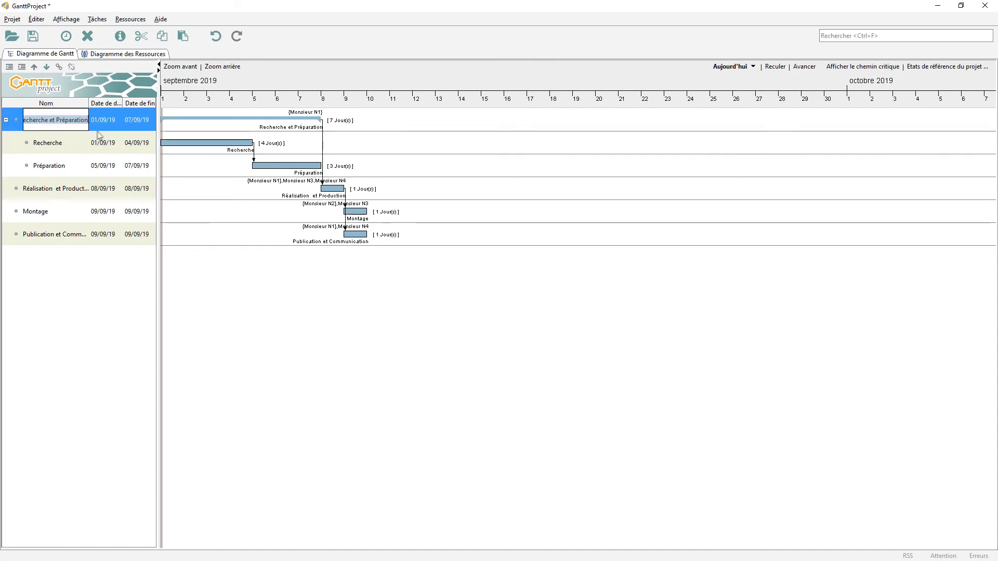
click(62, 152)
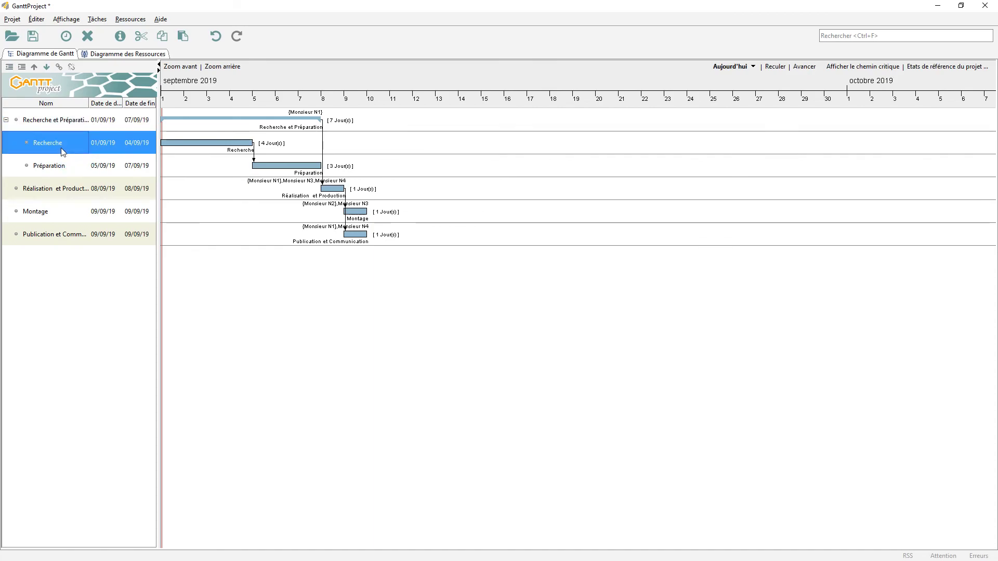
click(62, 148)
- Change the colour of the "Recherche" task to bright purple in its properties
right_click(86, 143)
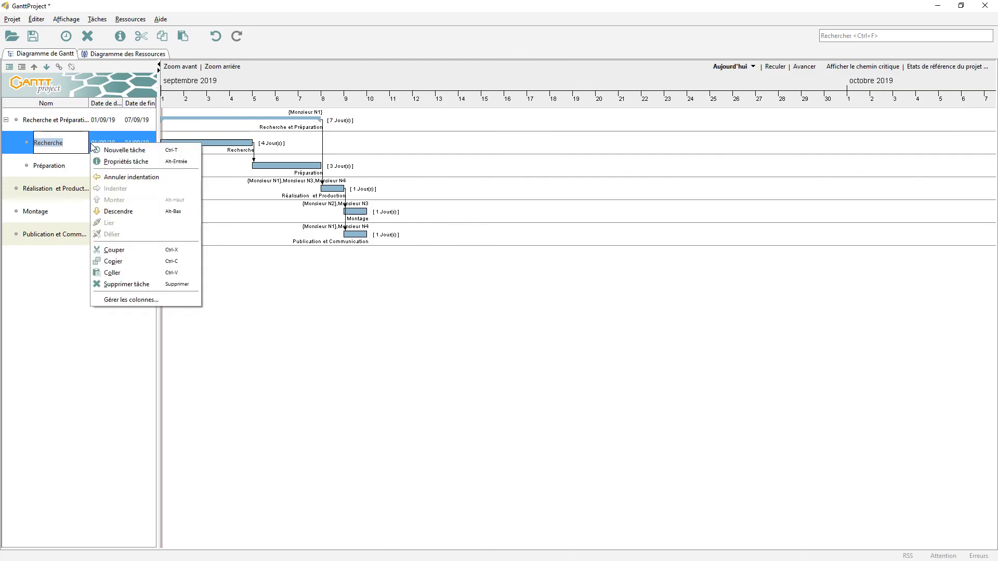
click(133, 161)
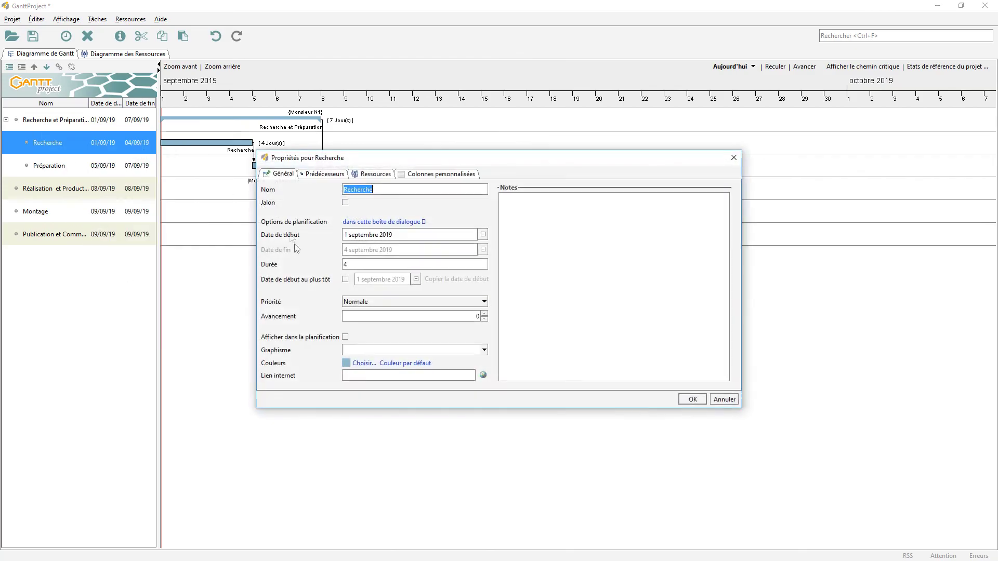
click(363, 363)
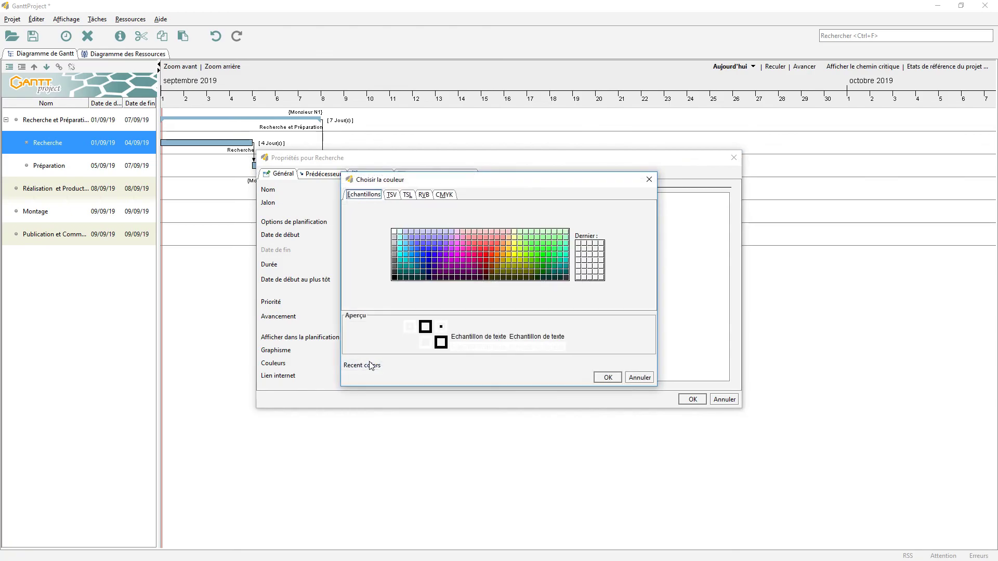
click(454, 256)
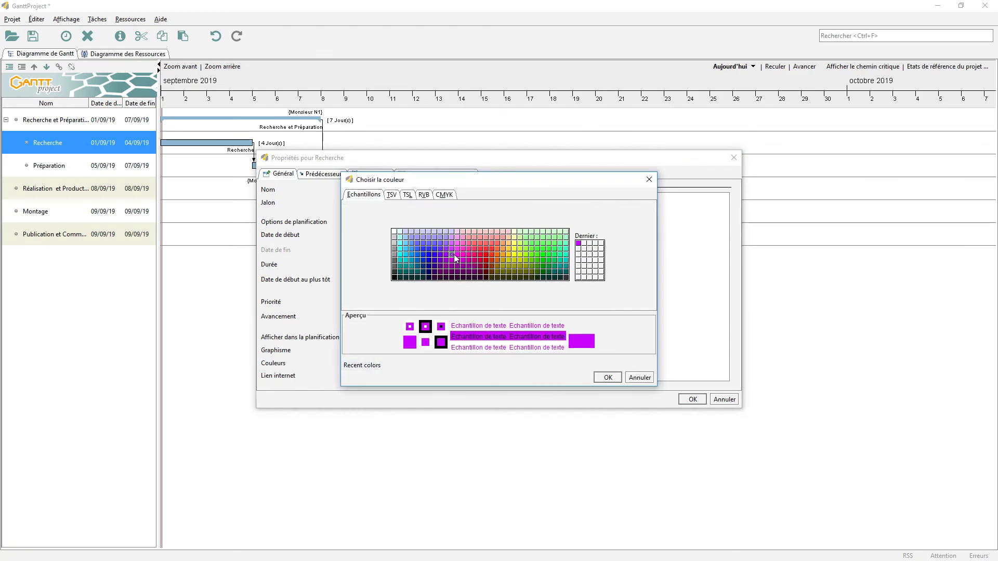
click(608, 378)
click(693, 398)
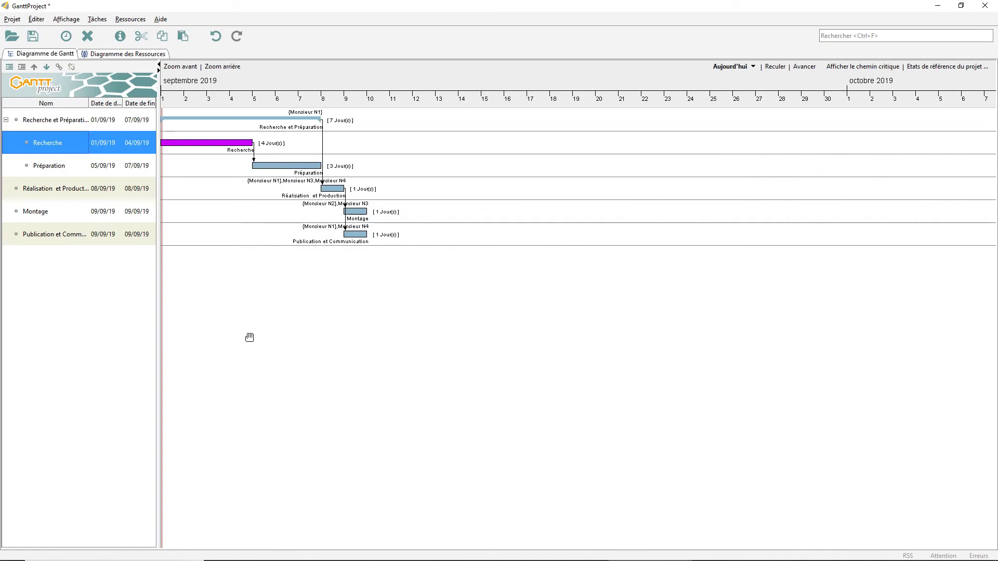
- Add the note "Problème sur la taille des logos" to the "Recherche" task's properties
right_click(64, 146)
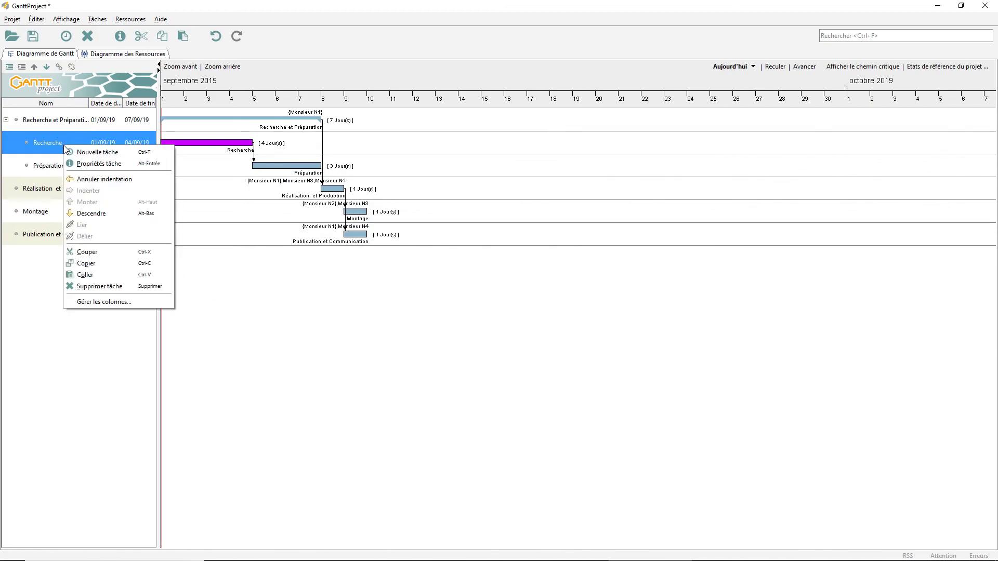
click(109, 164)
click(597, 237)
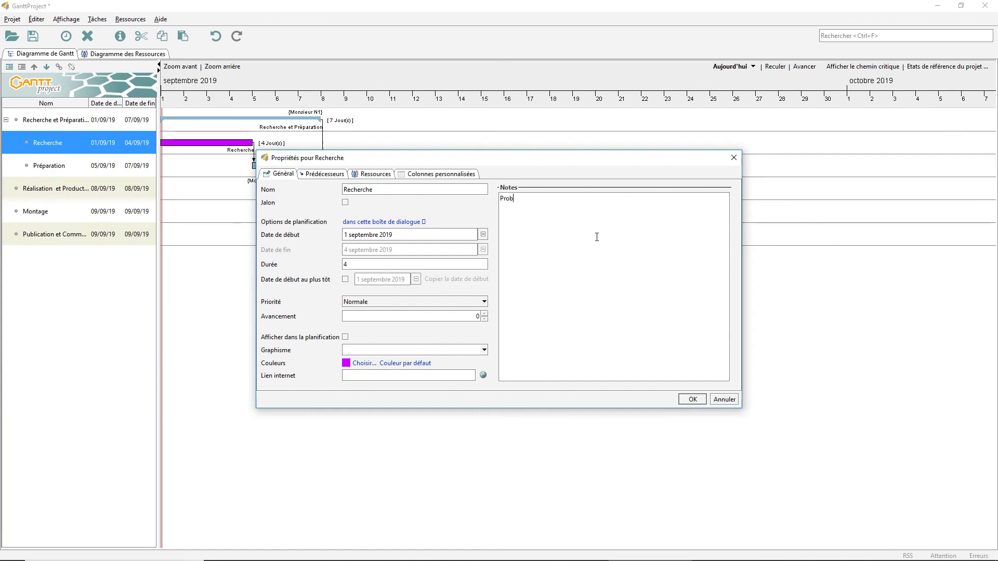
text(Problème sur la taille des logos)
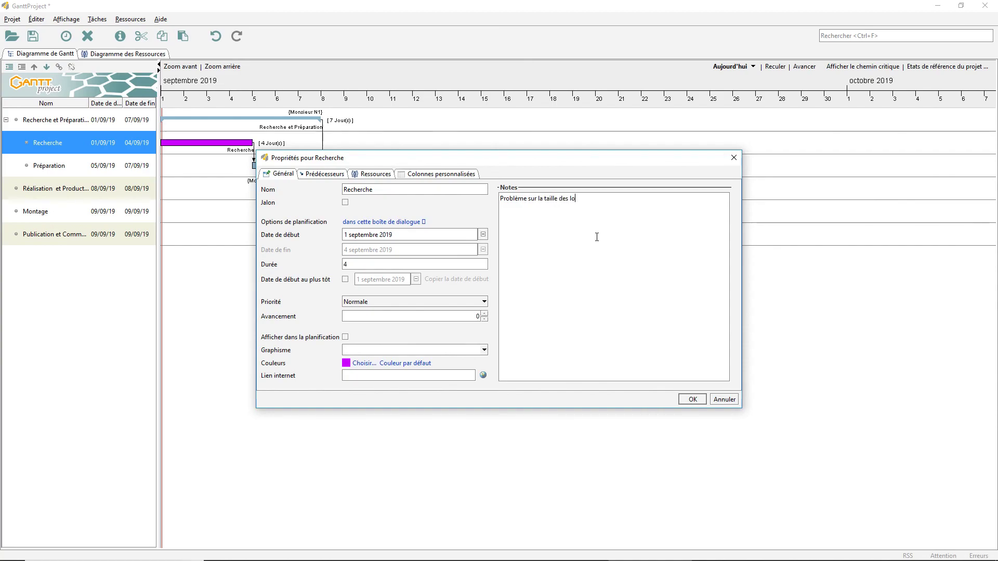
click(693, 400)
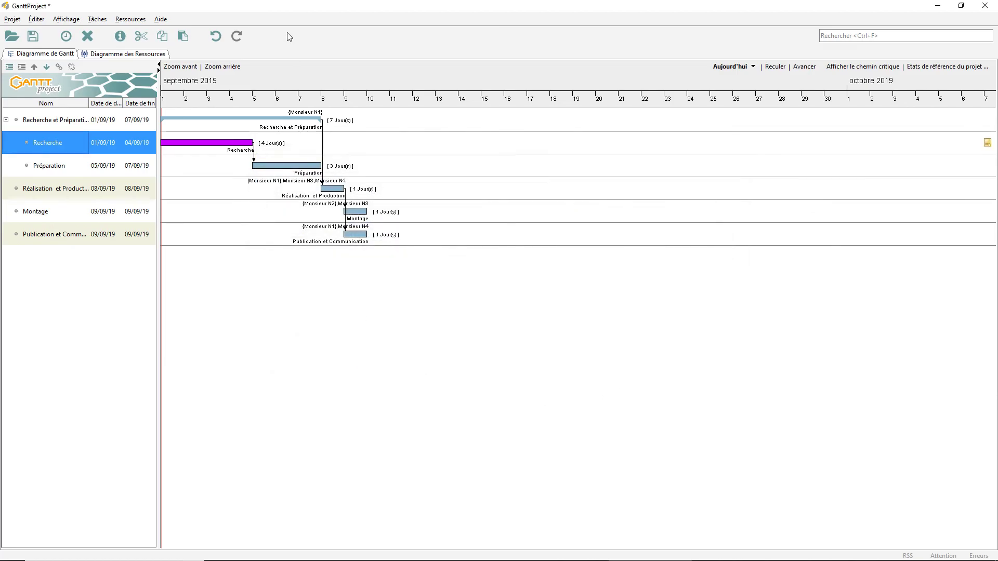
click(221, 151)
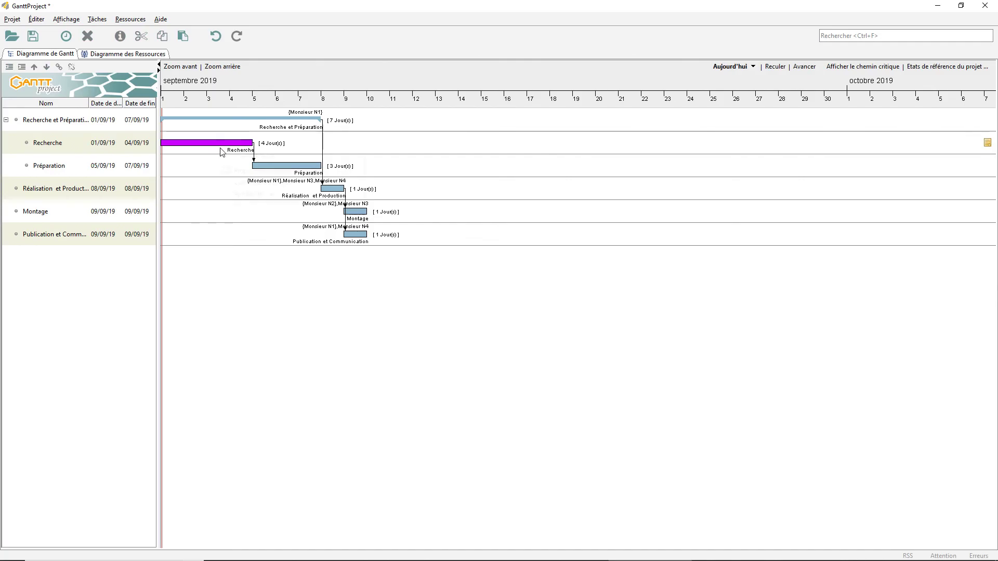
right_click(221, 151)
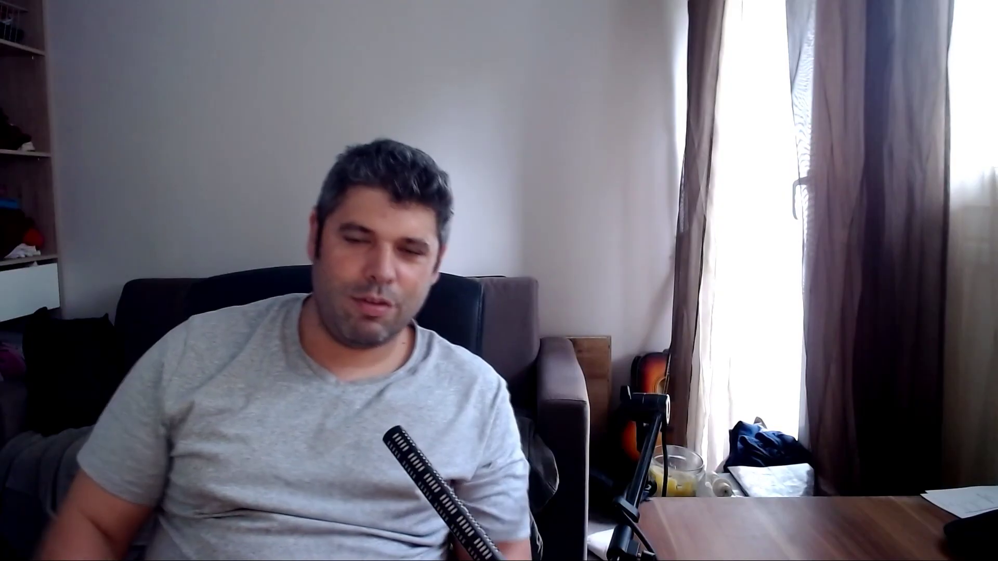